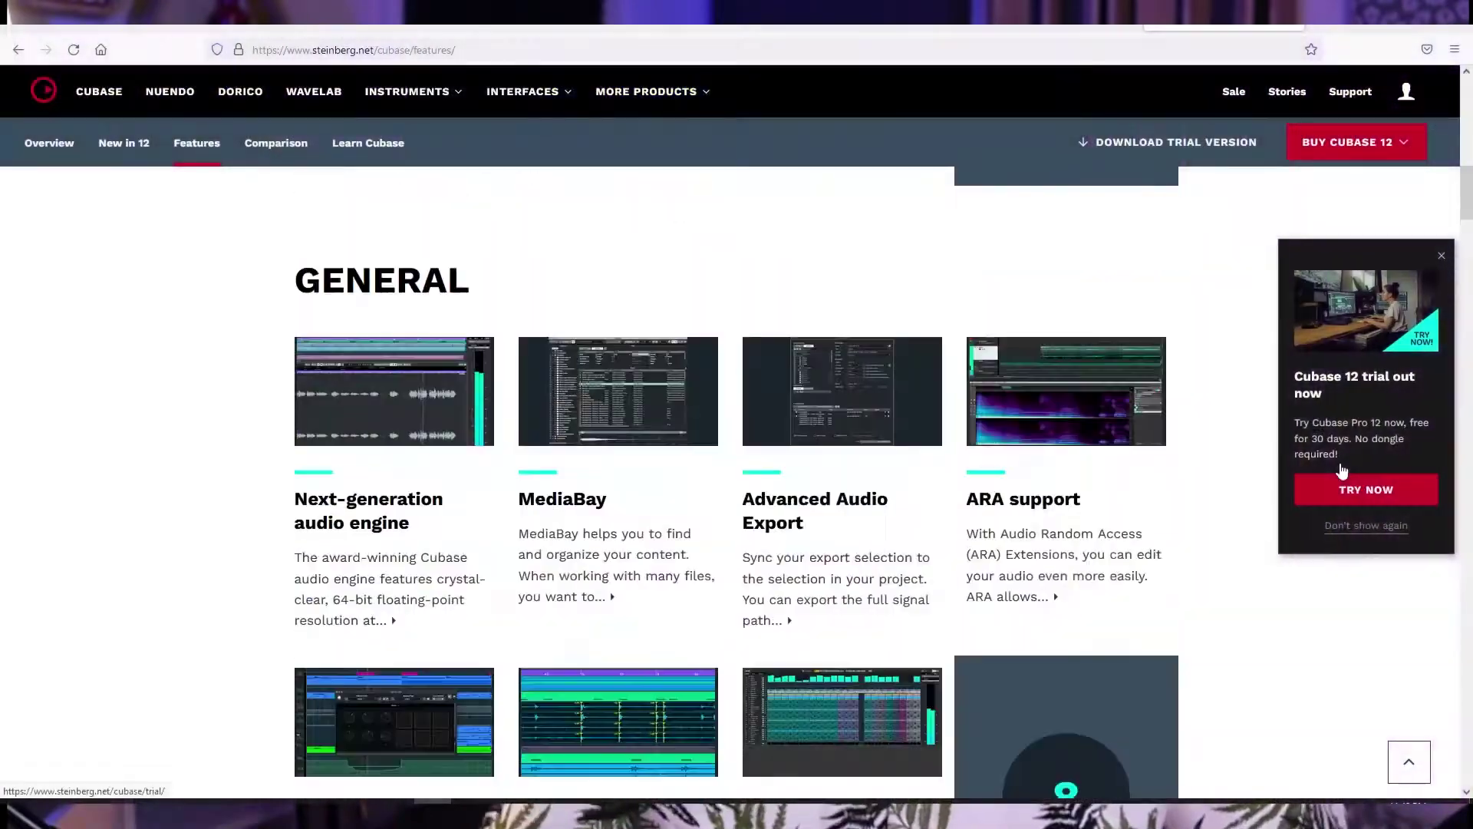
# Look through the General, Composing and Audio Editing sections of the Cubase features page.
pyautogui.scroll(-3, 1341, 469)
pyautogui.scroll(-15, 1341, 470)
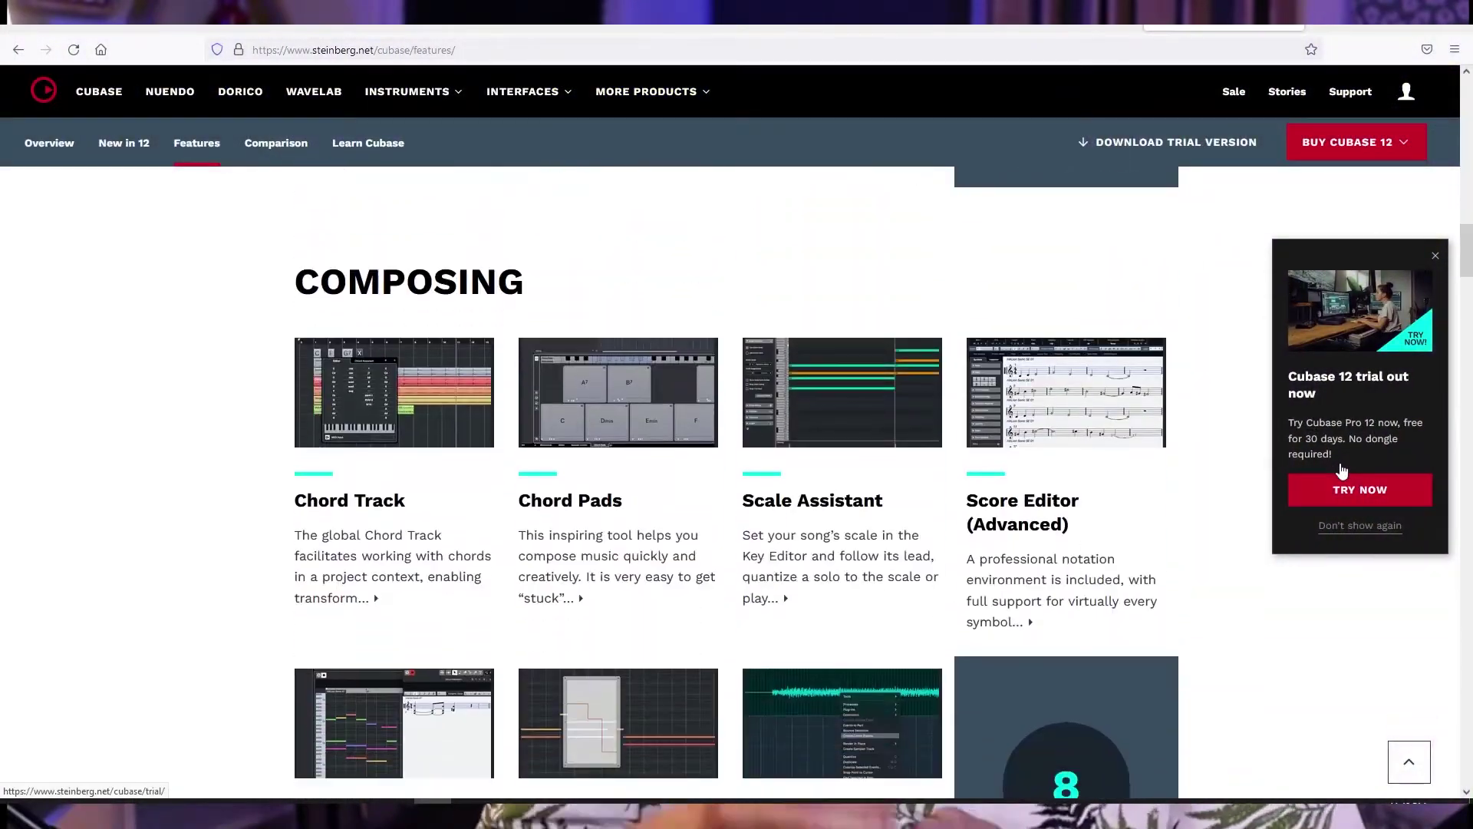
pyautogui.scroll(-15, 1341, 469)
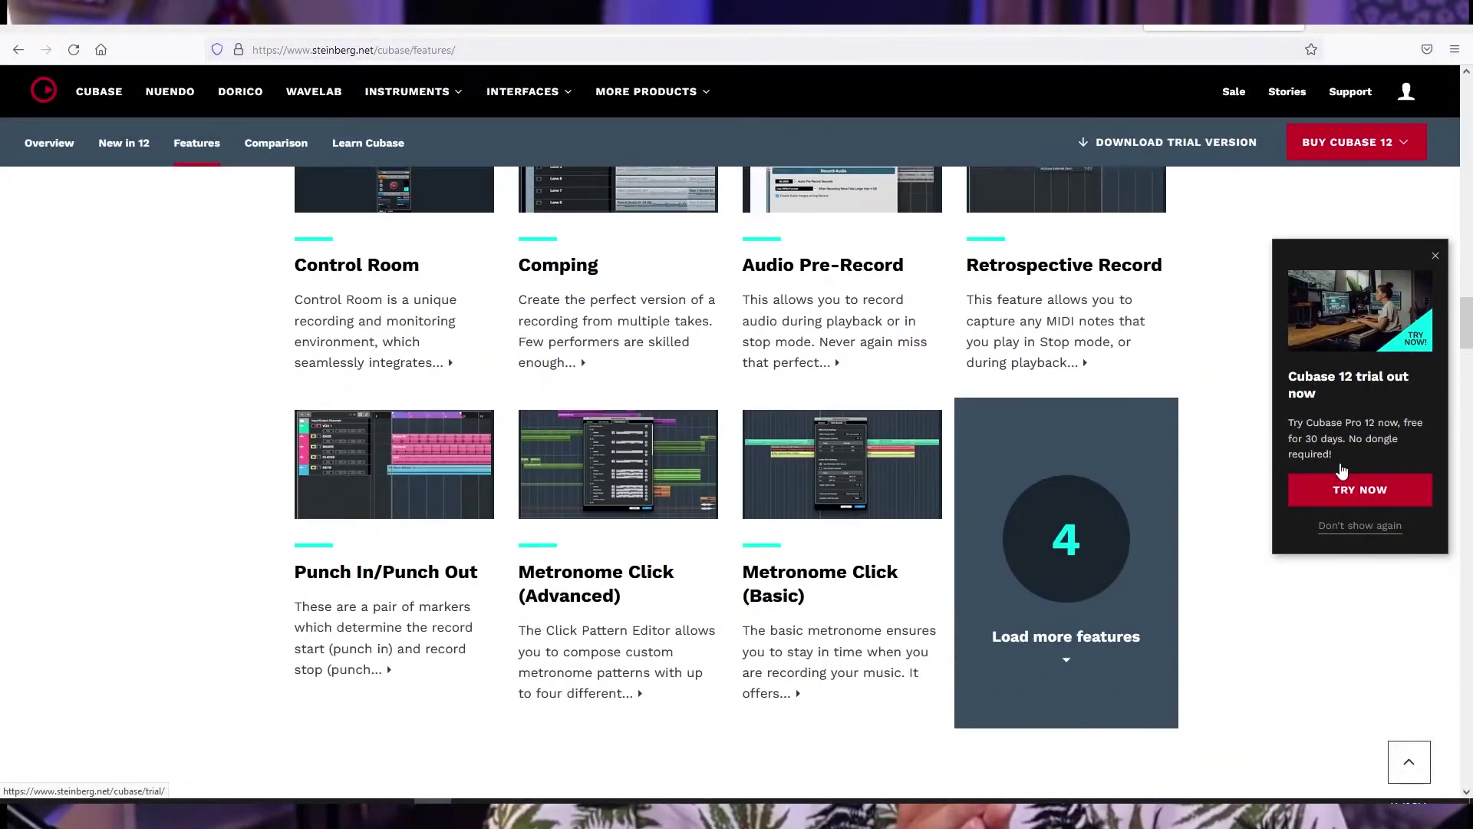
pyautogui.scroll(-15, 1341, 469)
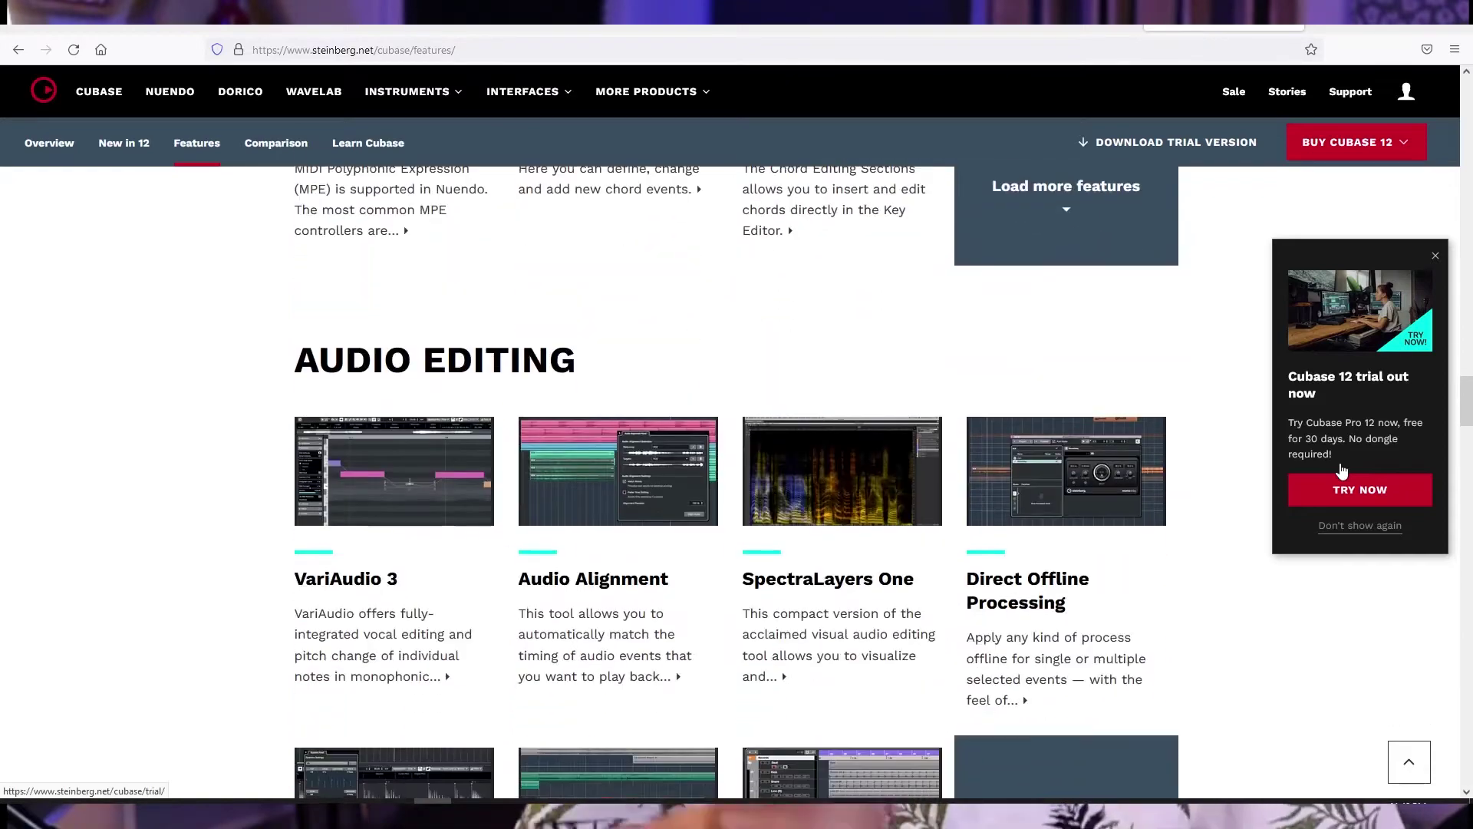
pyautogui.scroll(-15, 1341, 470)
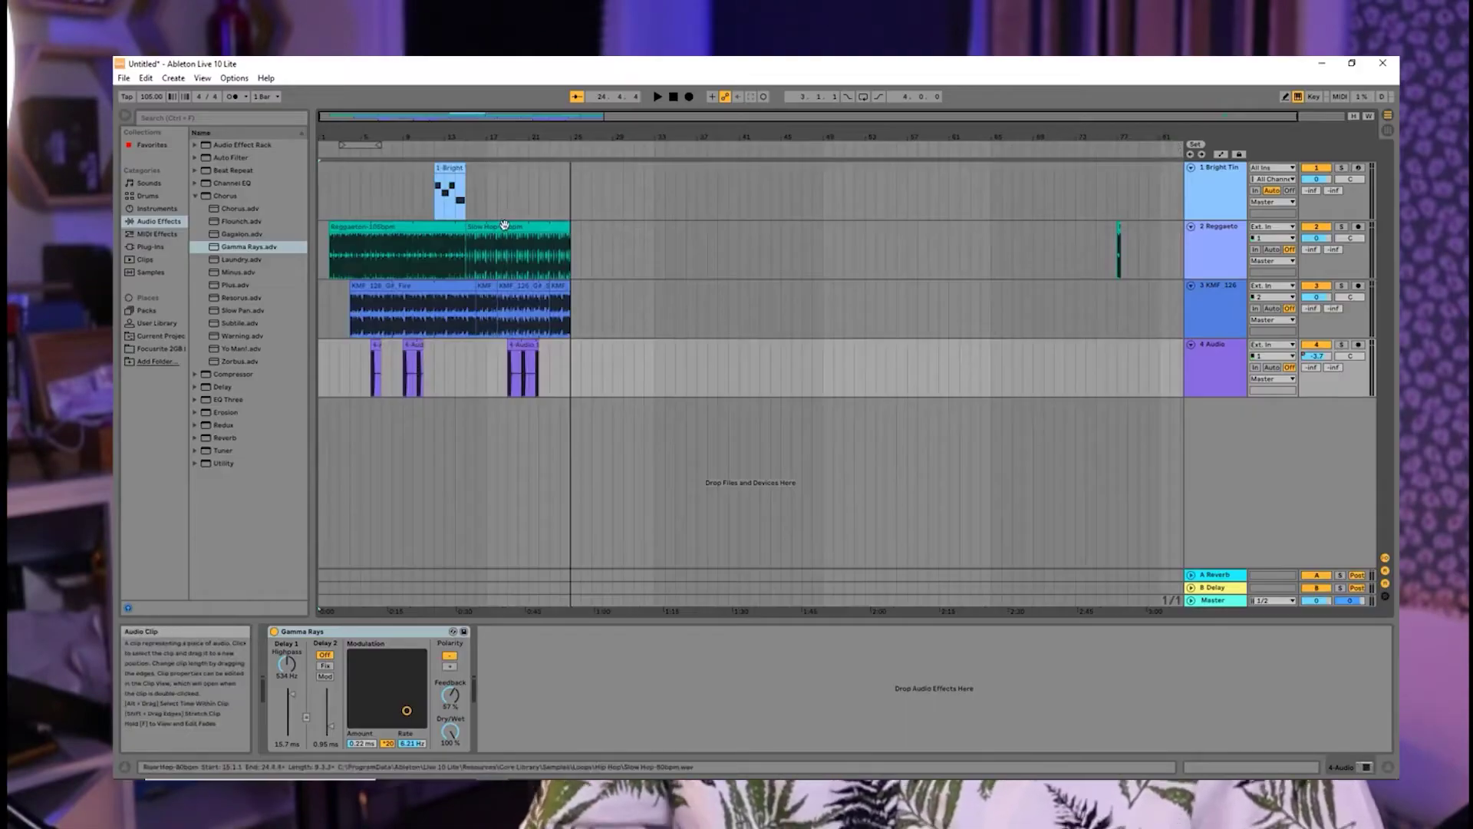
pyautogui.moveTo(504, 225); pyautogui.dragTo(694, 230)
pyautogui.hotkey('ctrl', 'z')
pyautogui.moveTo(518, 287); pyautogui.dragTo(738, 284)
pyautogui.hotkey('ctrl', 'z')
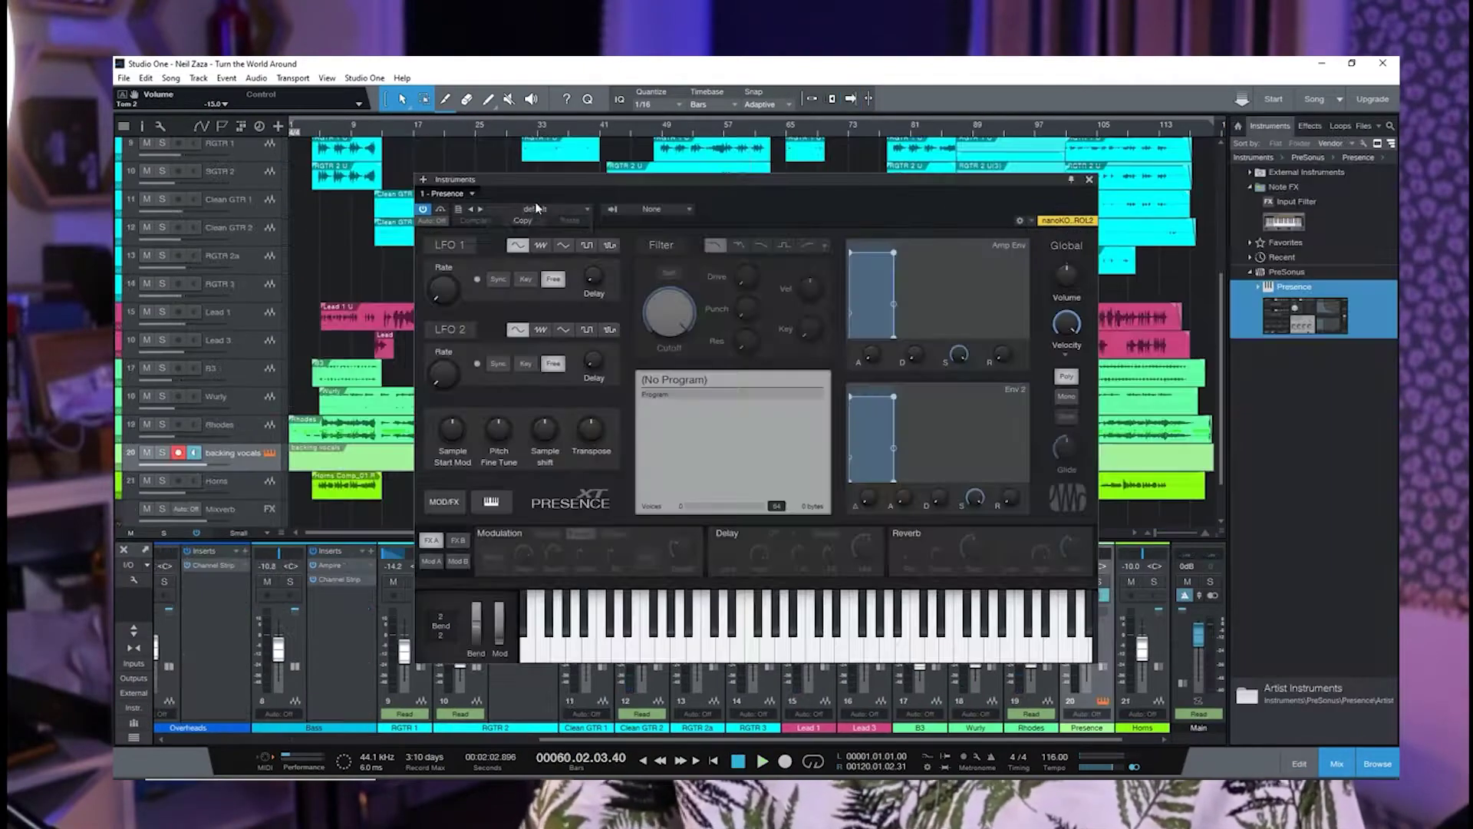
# Open the preset list of the Presence instrument in Studio One.
pyautogui.click(537, 208)
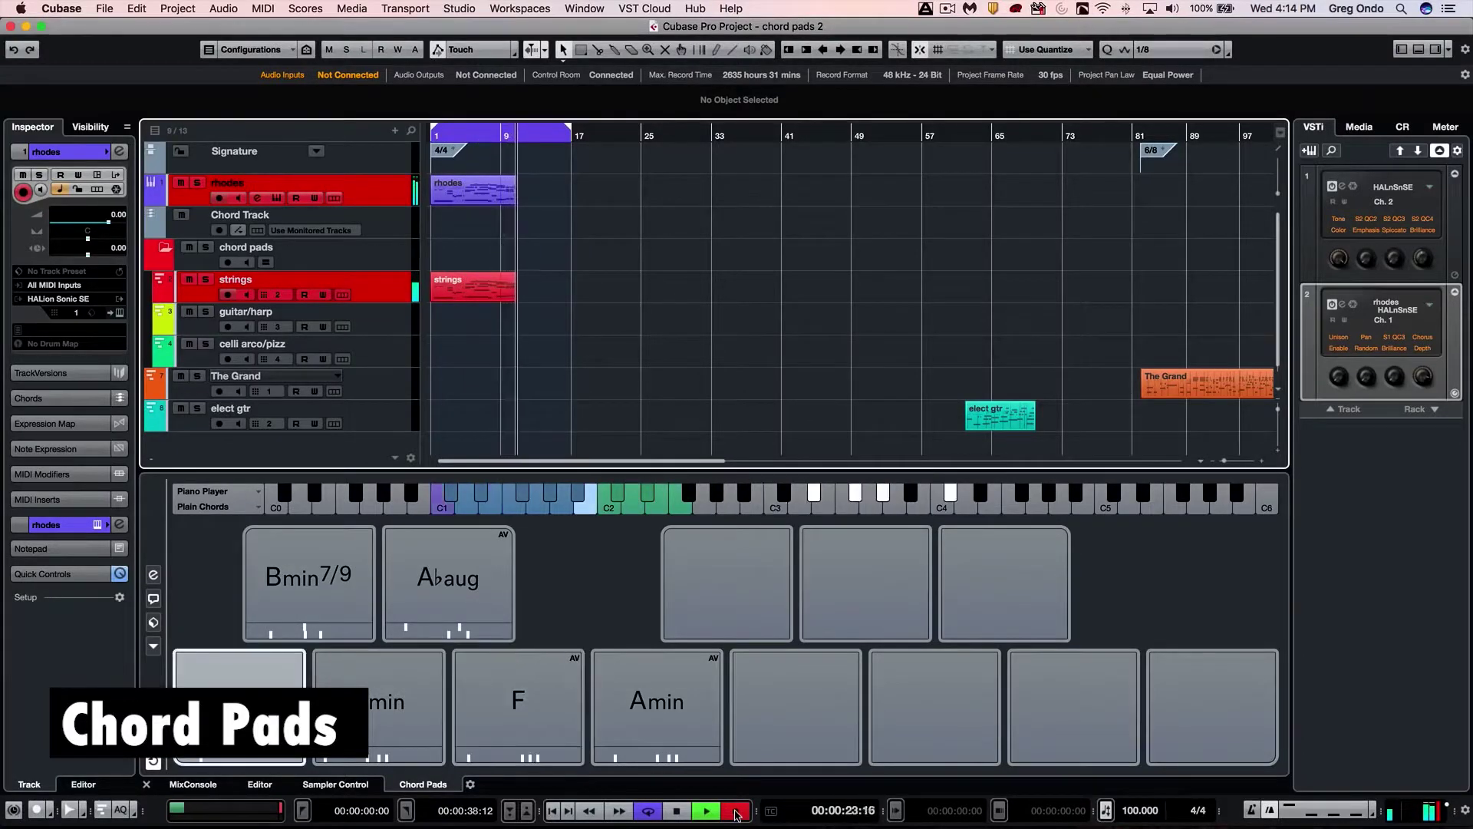
pyautogui.press('space')
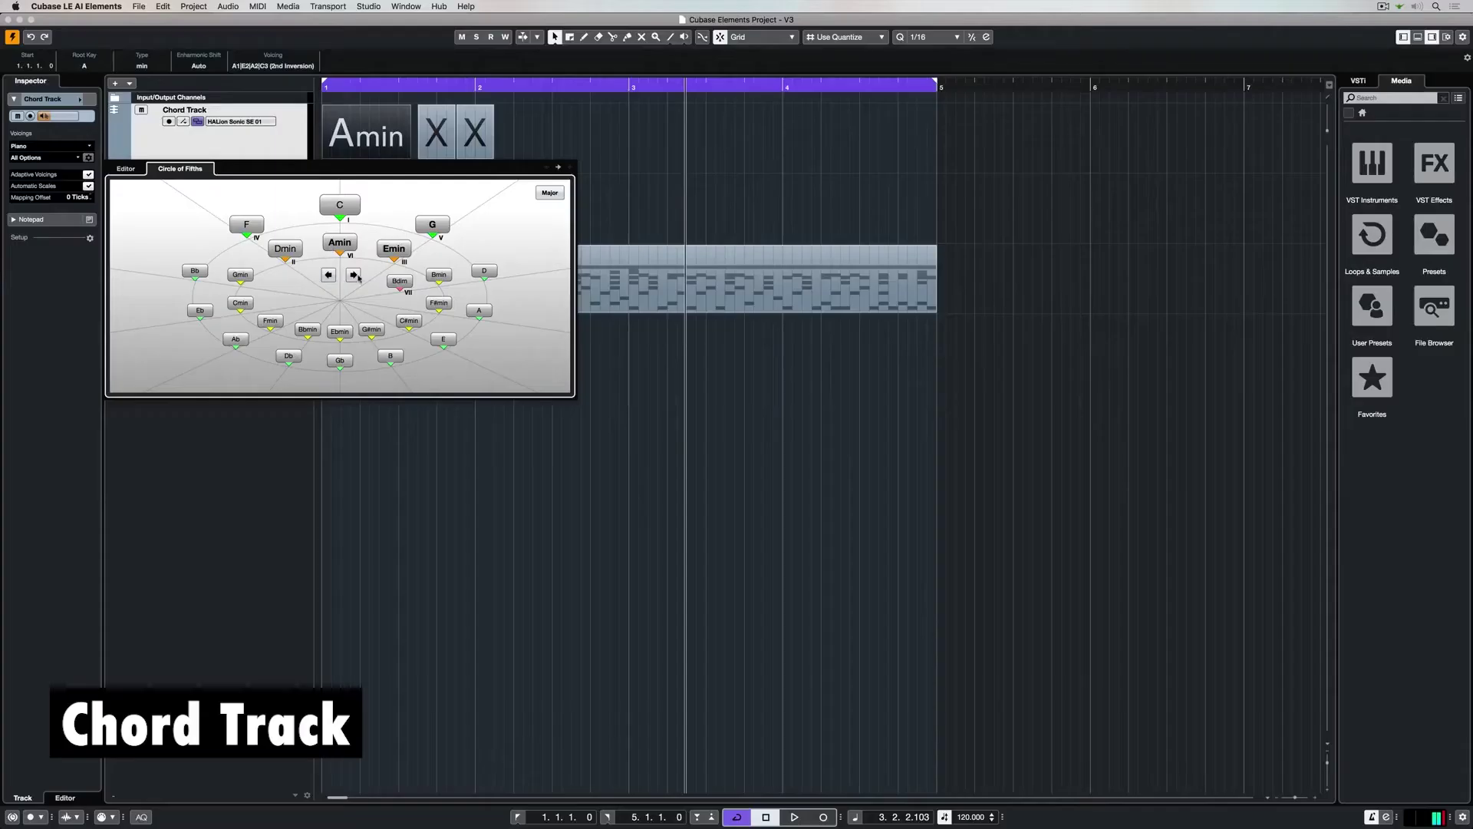
# Rotate the Circle of Fifths in the Chord Assistant so that F major is the tonic.
pyautogui.click(357, 276)
pyautogui.click(329, 276)
pyautogui.click(330, 276)
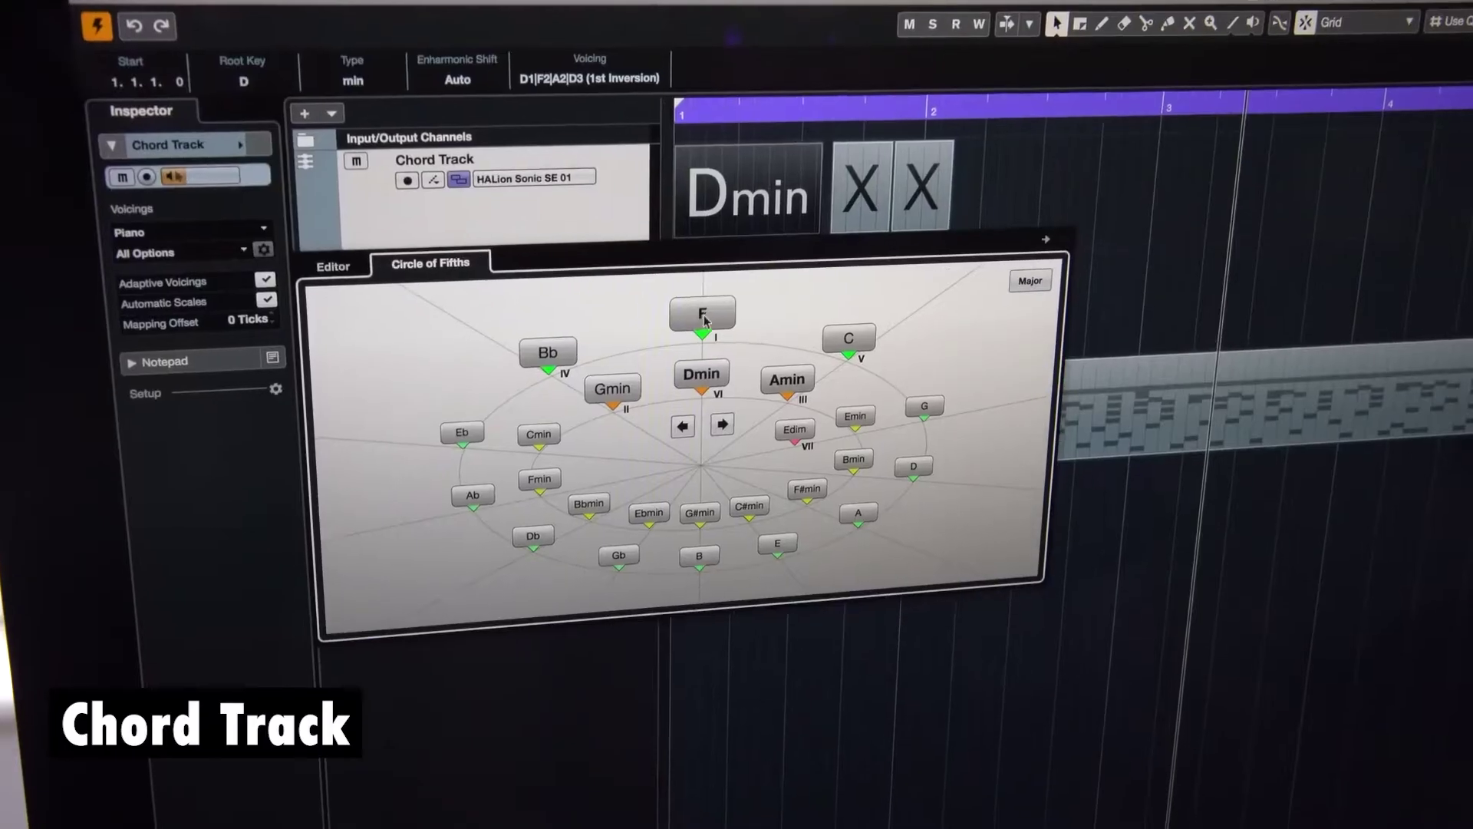
# Audition F, Amin, Emin, Amin and F from the Circle of Fifths on the first chord event.
pyautogui.click(340, 204)
pyautogui.click(394, 248)
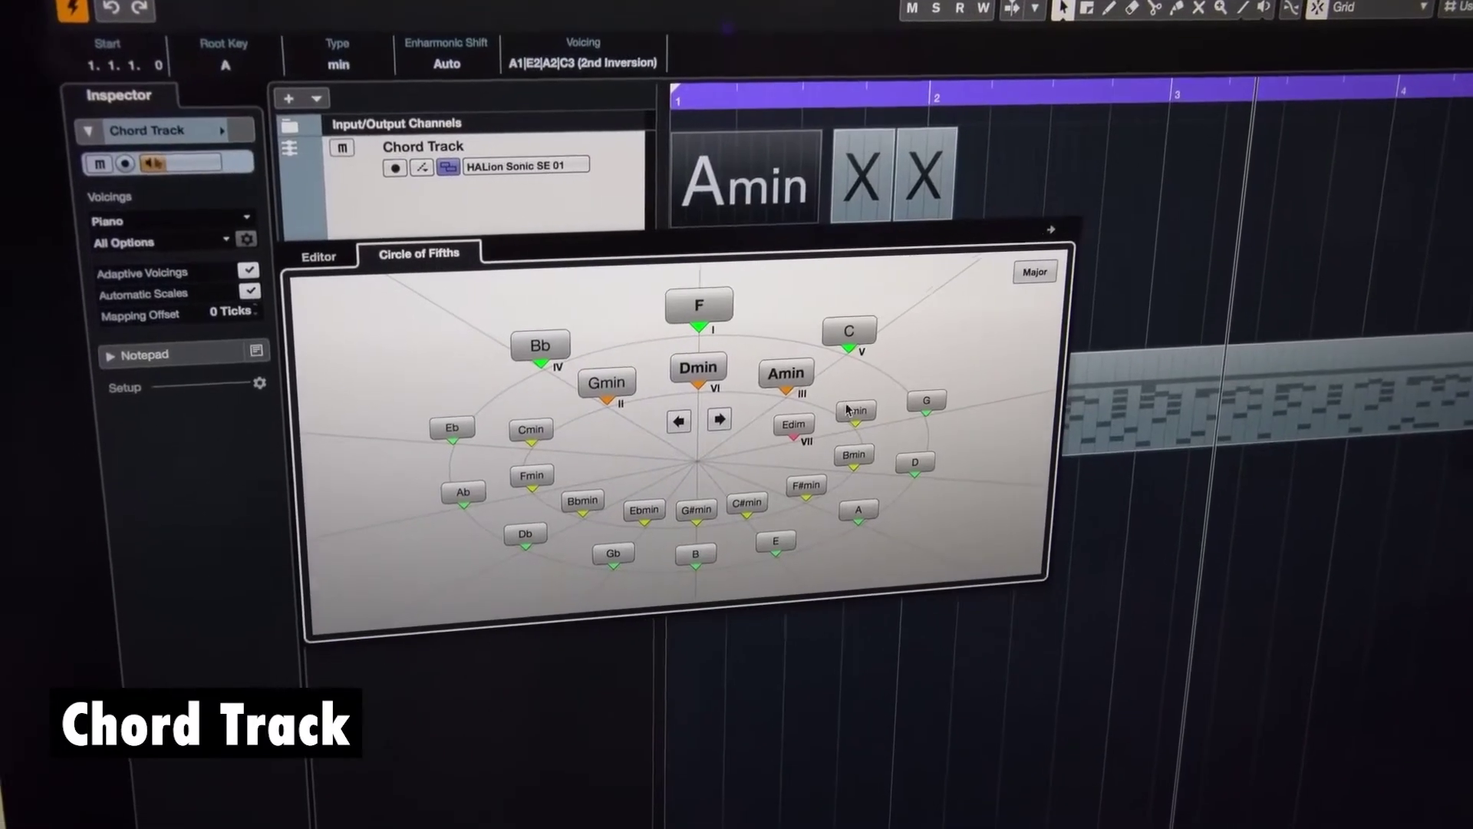
pyautogui.click(850, 411)
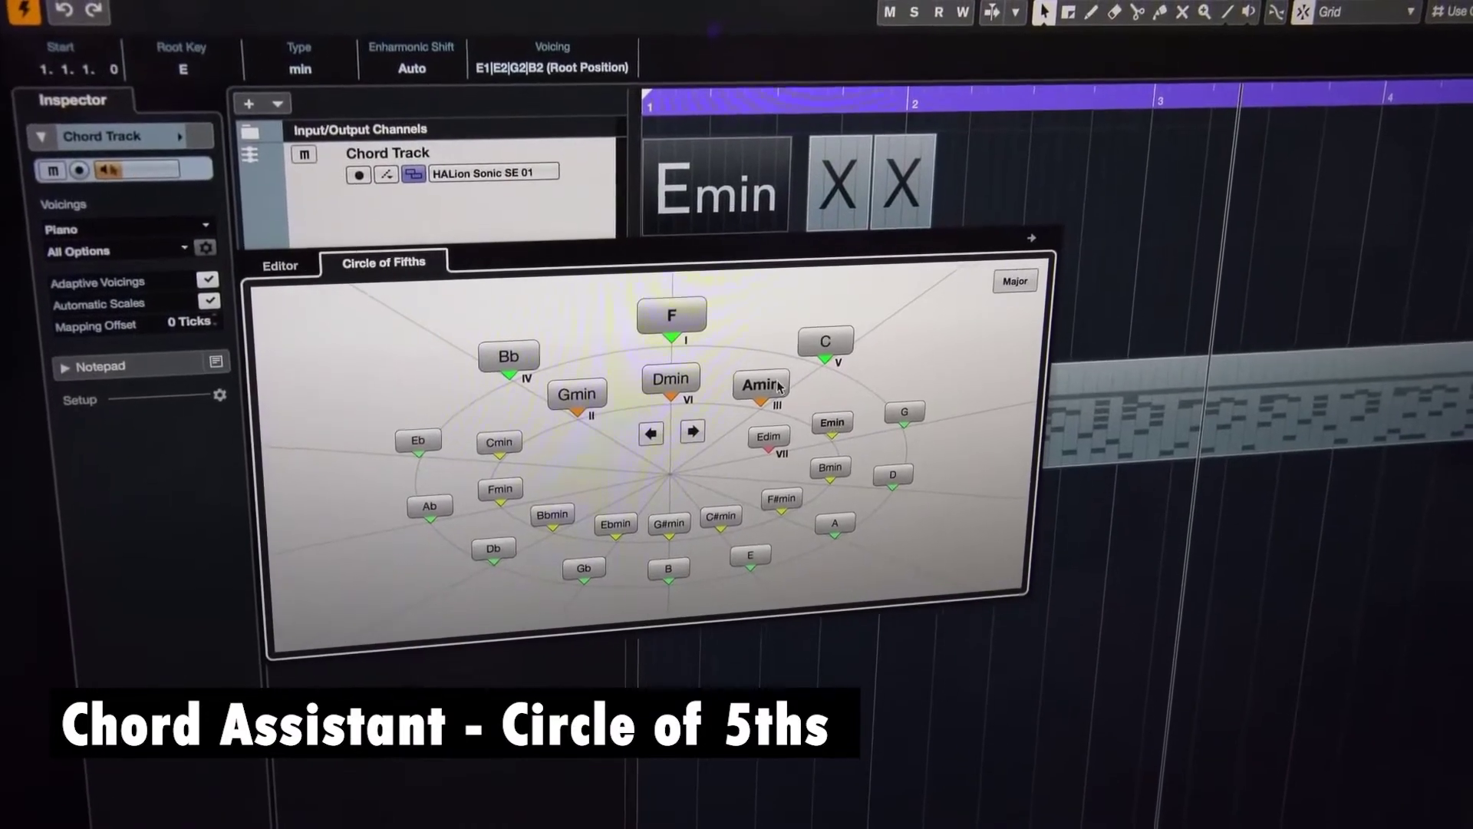
pyautogui.click(778, 386)
pyautogui.click(671, 315)
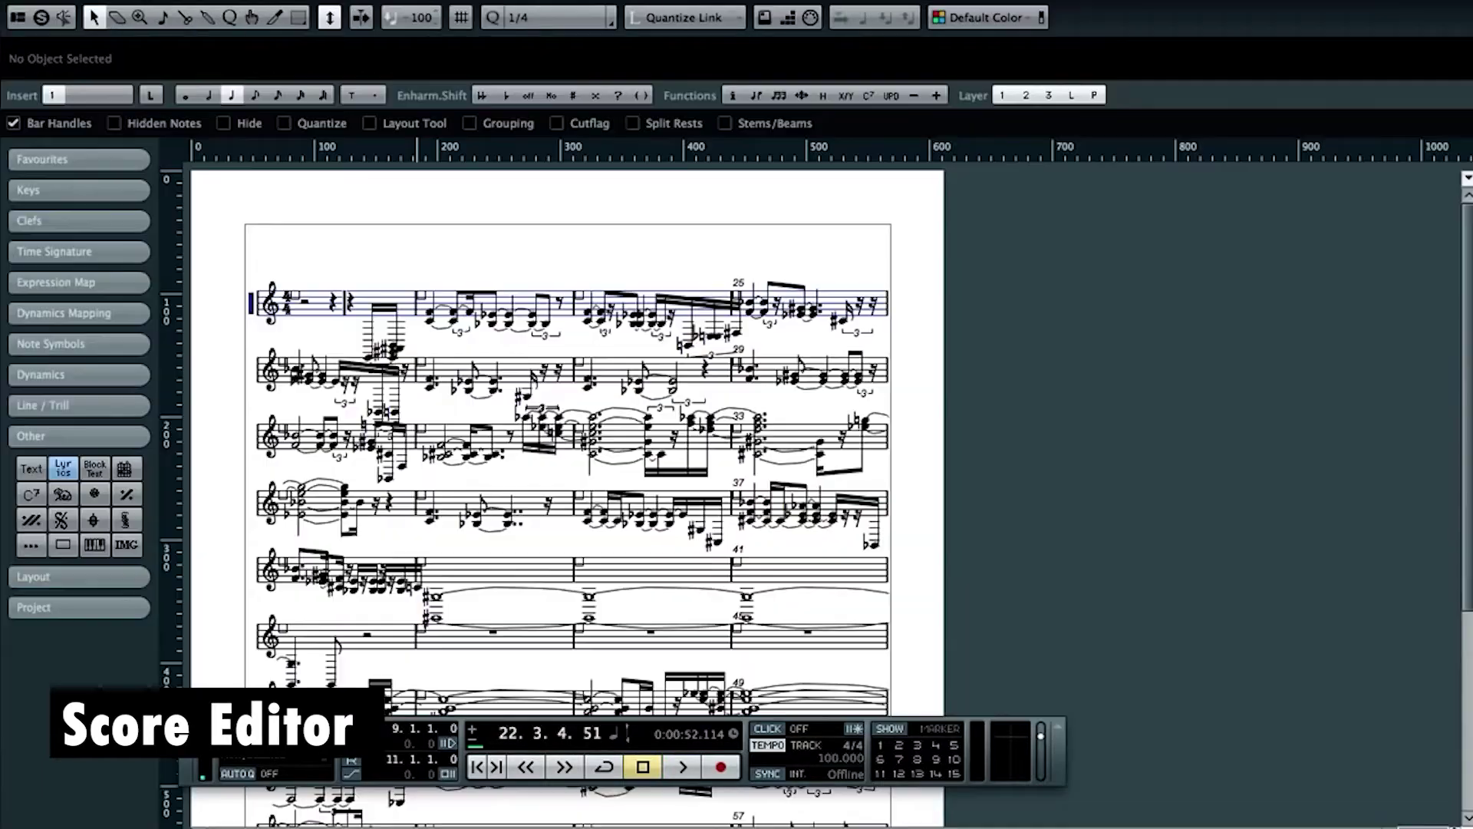
# Open the score settings of the first staff and its display transpose presets.
pyautogui.doubleClick(253, 311)
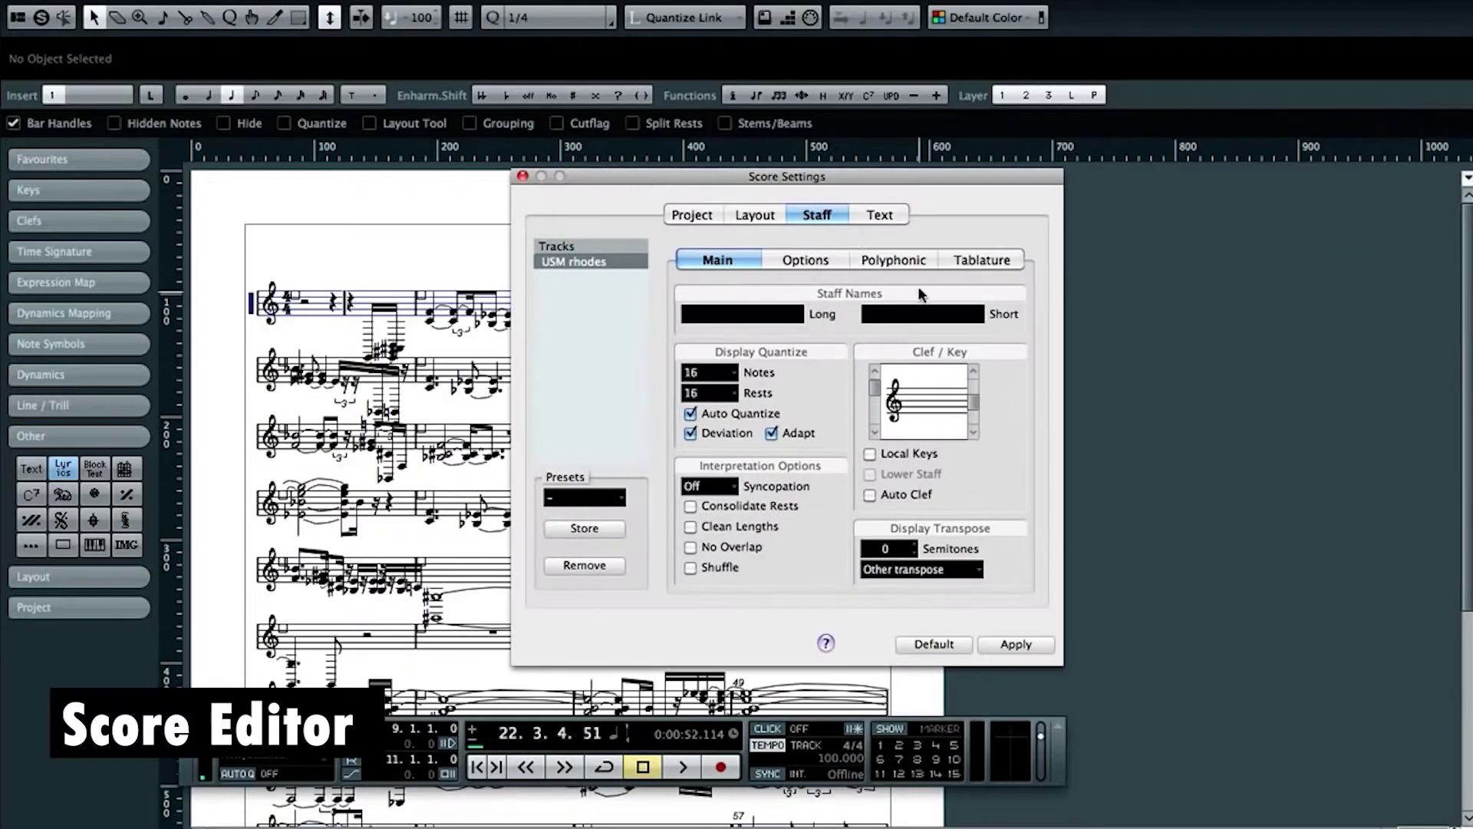
pyautogui.click(920, 568)
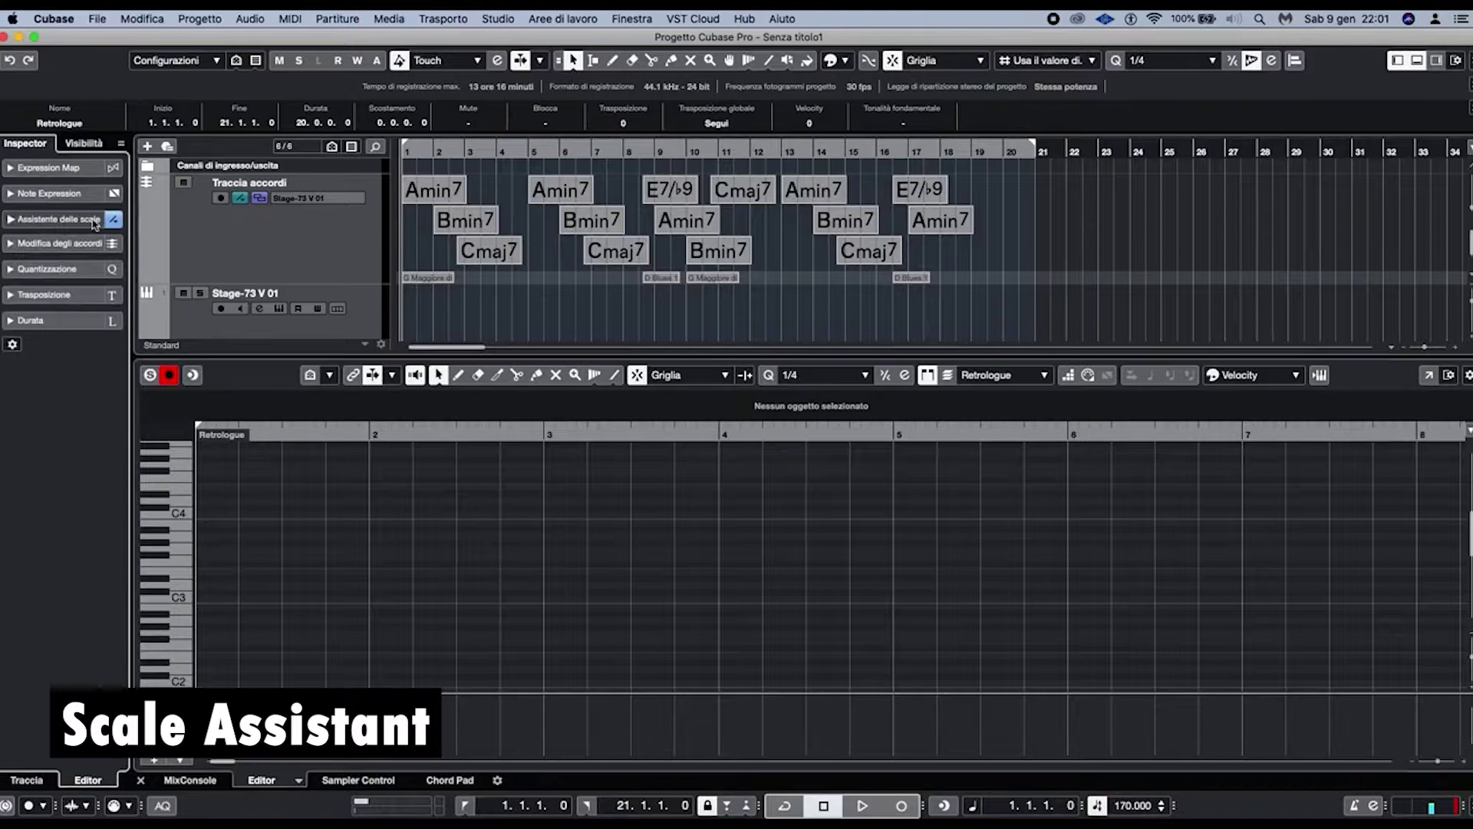
# Expand the Scale Assistant settings for the Retrologue part.
pyautogui.click(95, 220)
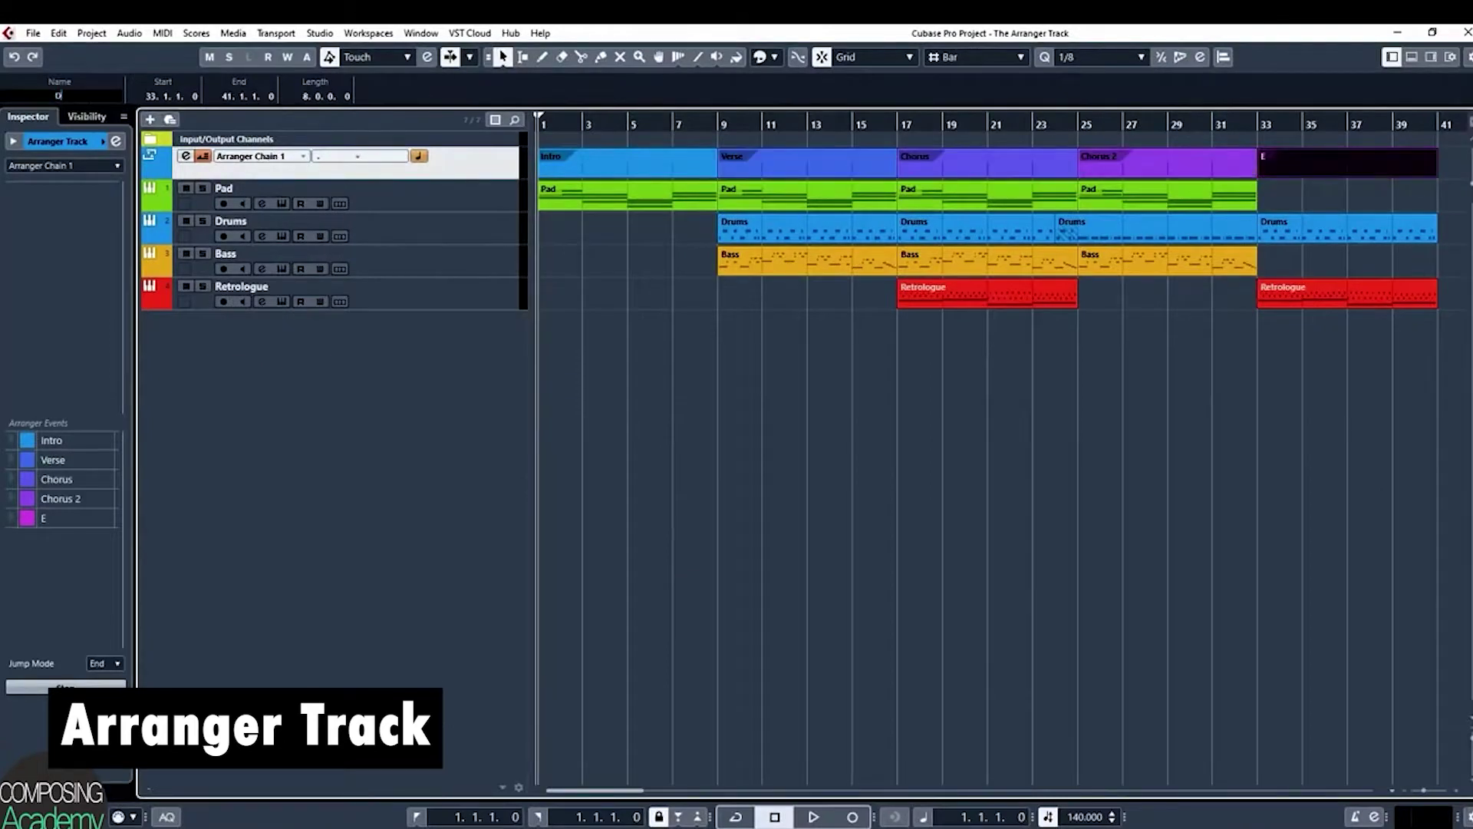
# Build Arranger Chain 1 from the Verse, Chorus 2 and Intro events, playing the arrangement.
pyautogui.doubleClick(81, 463)
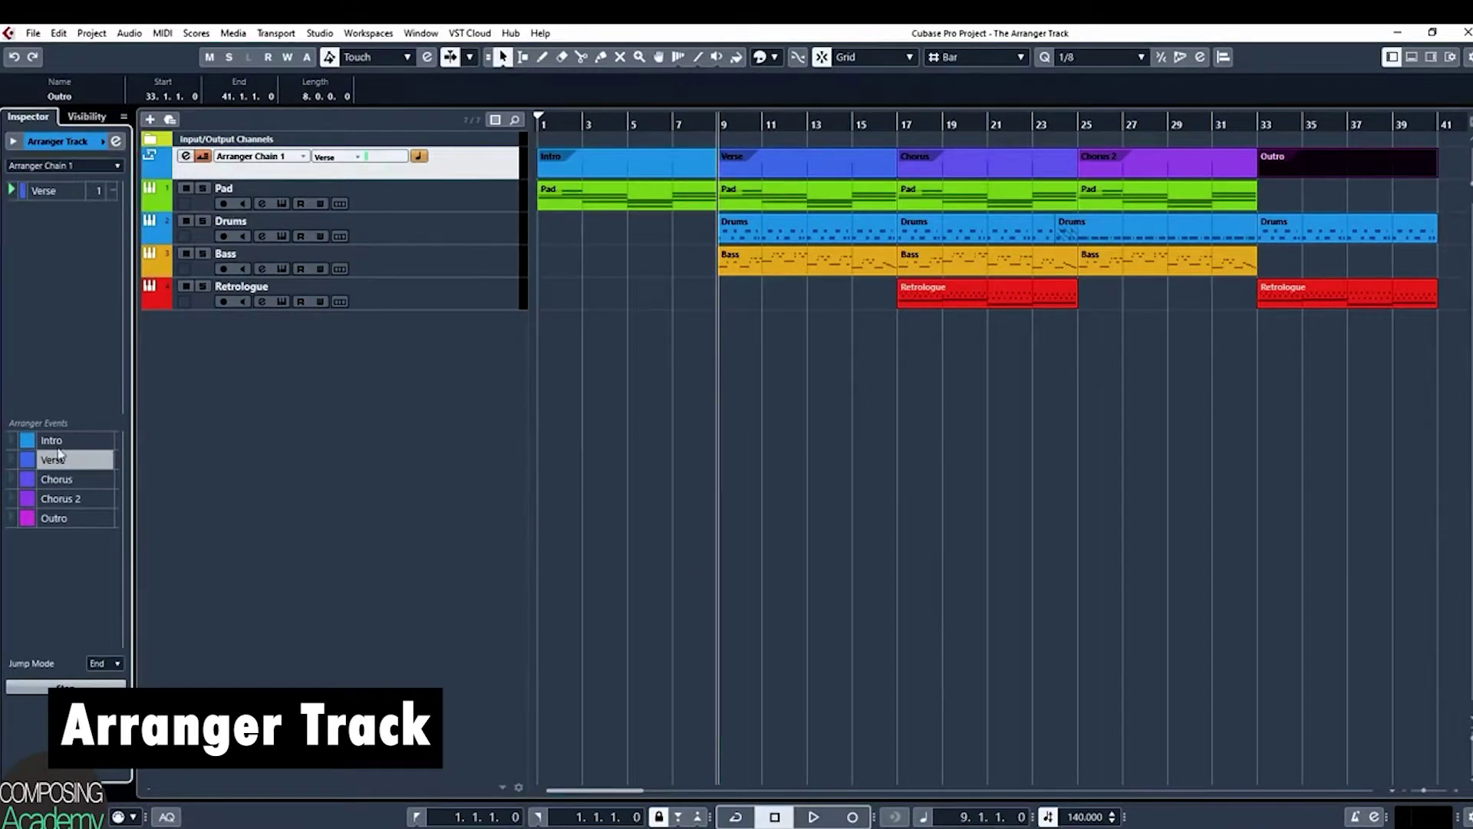
pyautogui.press('space')
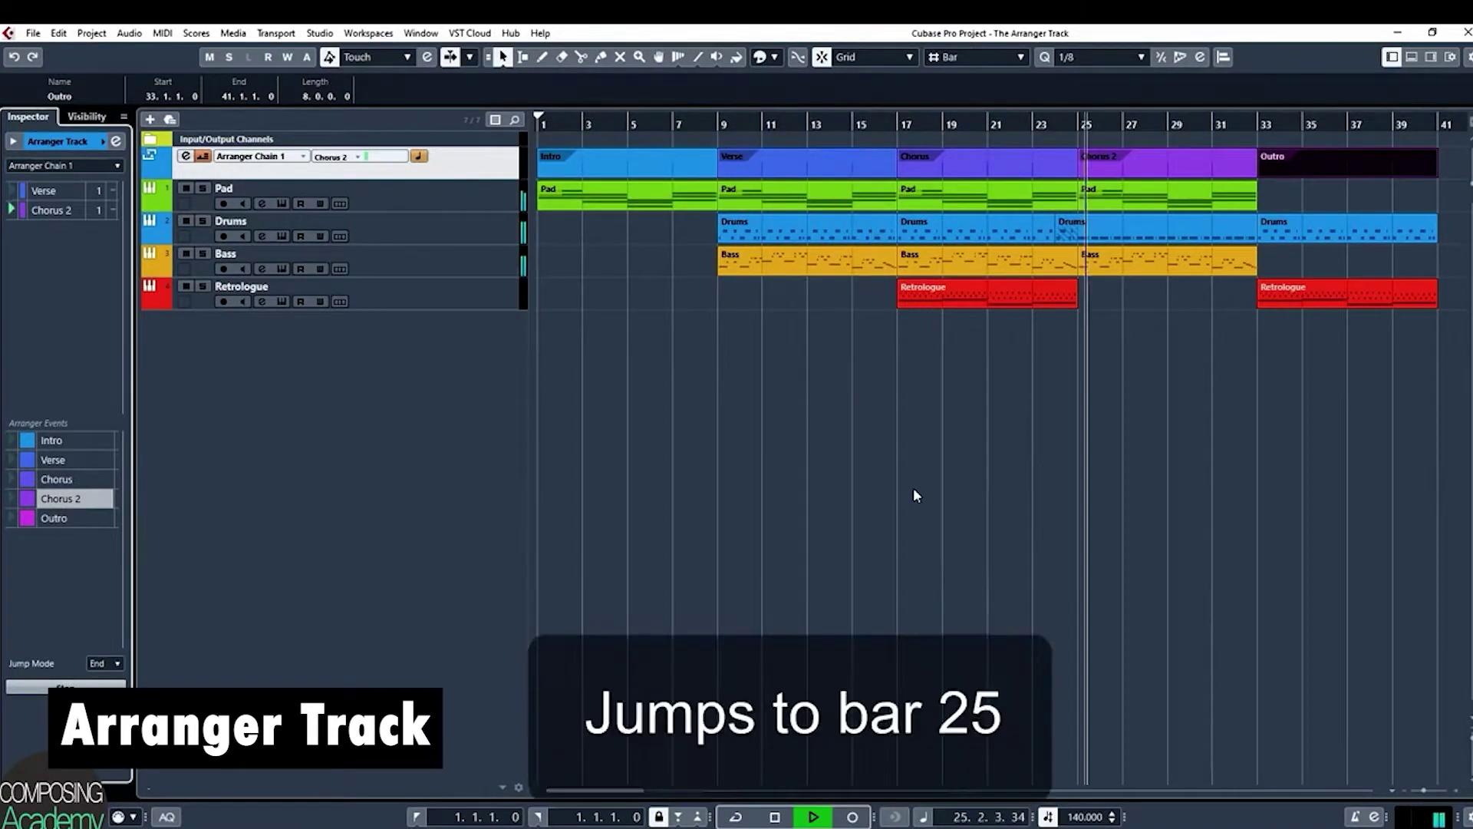
pyautogui.doubleClick(54, 440)
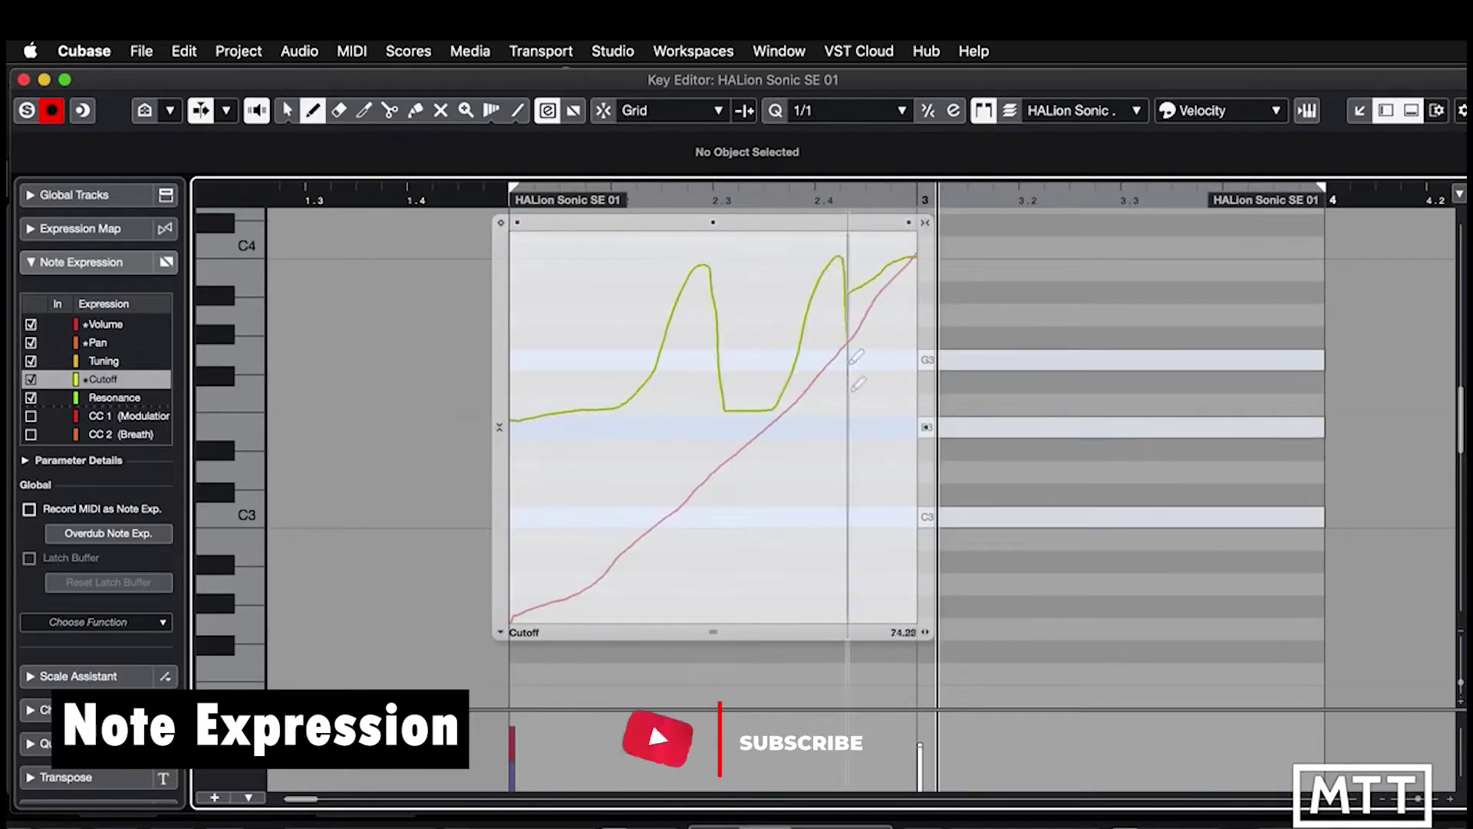
# Draw a short low segment in the Cutoff curve of the note expression editor.
pyautogui.moveTo(629, 614); pyautogui.dragTo(685, 614)
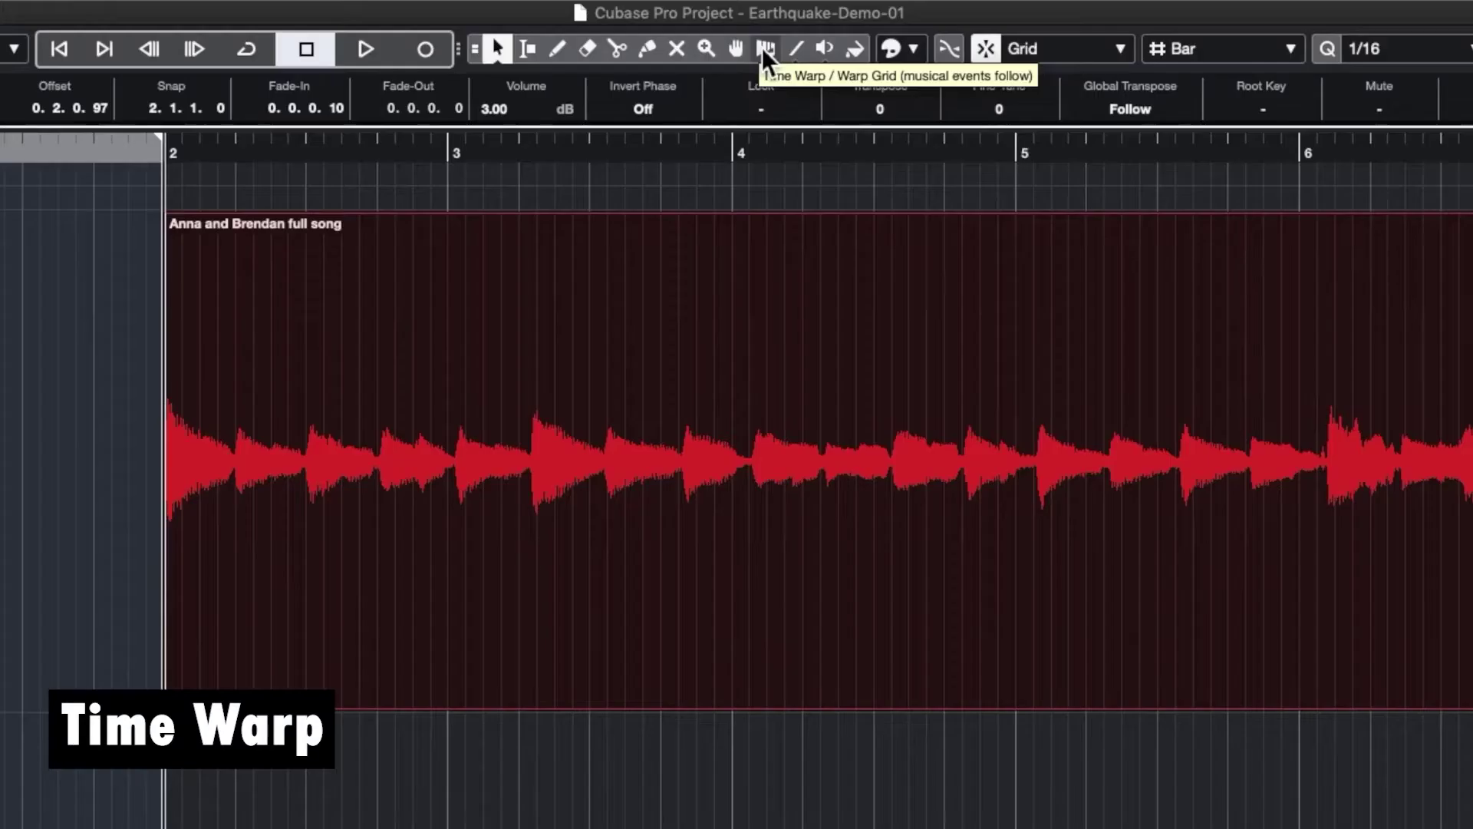
# Activate the Time Warp tool in Warp Grid (musical events follow) mode.
pyautogui.click(763, 48)
pyautogui.click(766, 51)
pyautogui.click(798, 74)
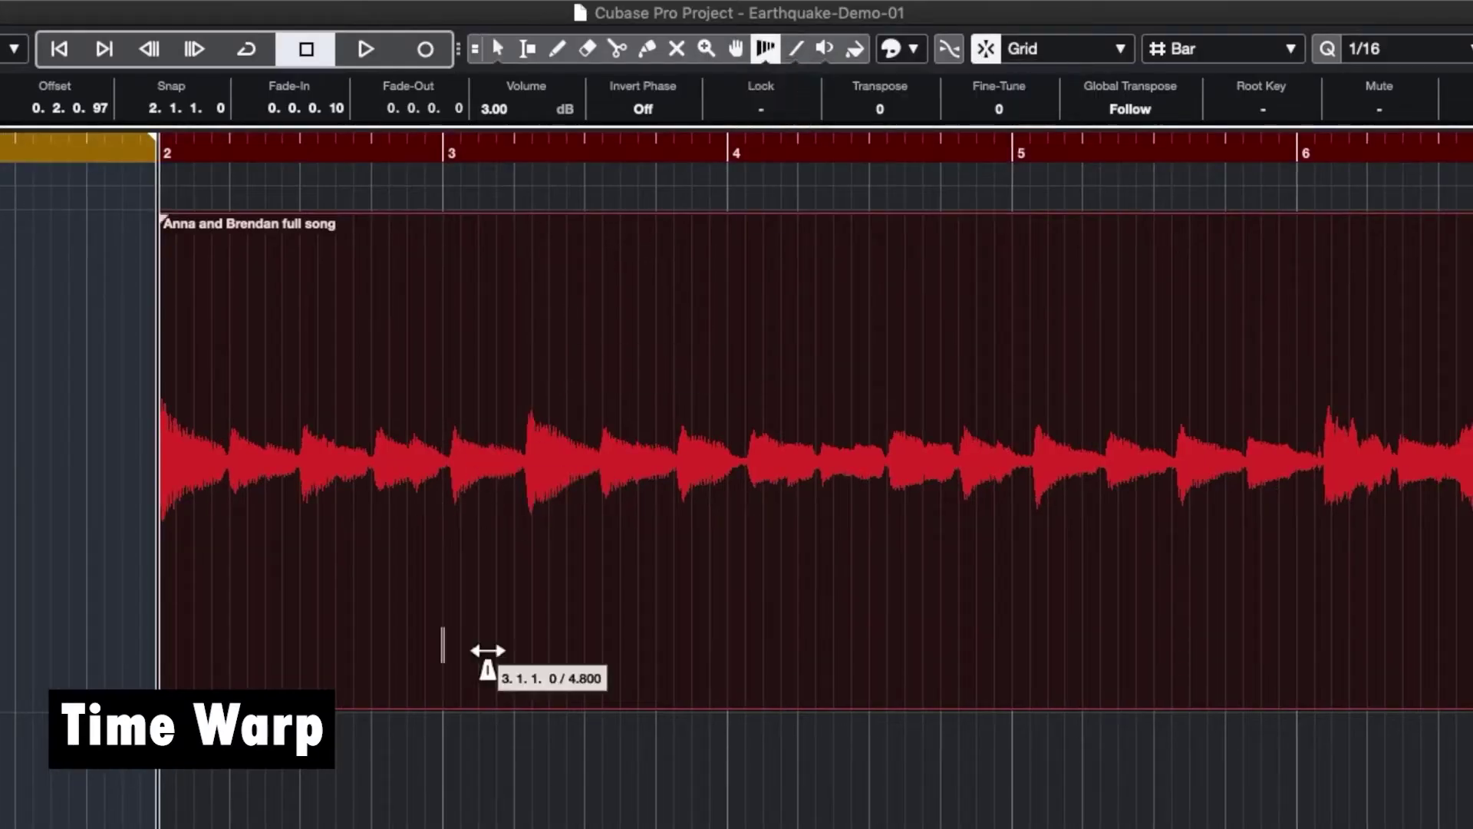
pyautogui.moveTo(487, 648); pyautogui.dragTo(684, 768)
pyautogui.press('super+z')
pyautogui.click(167, 776)
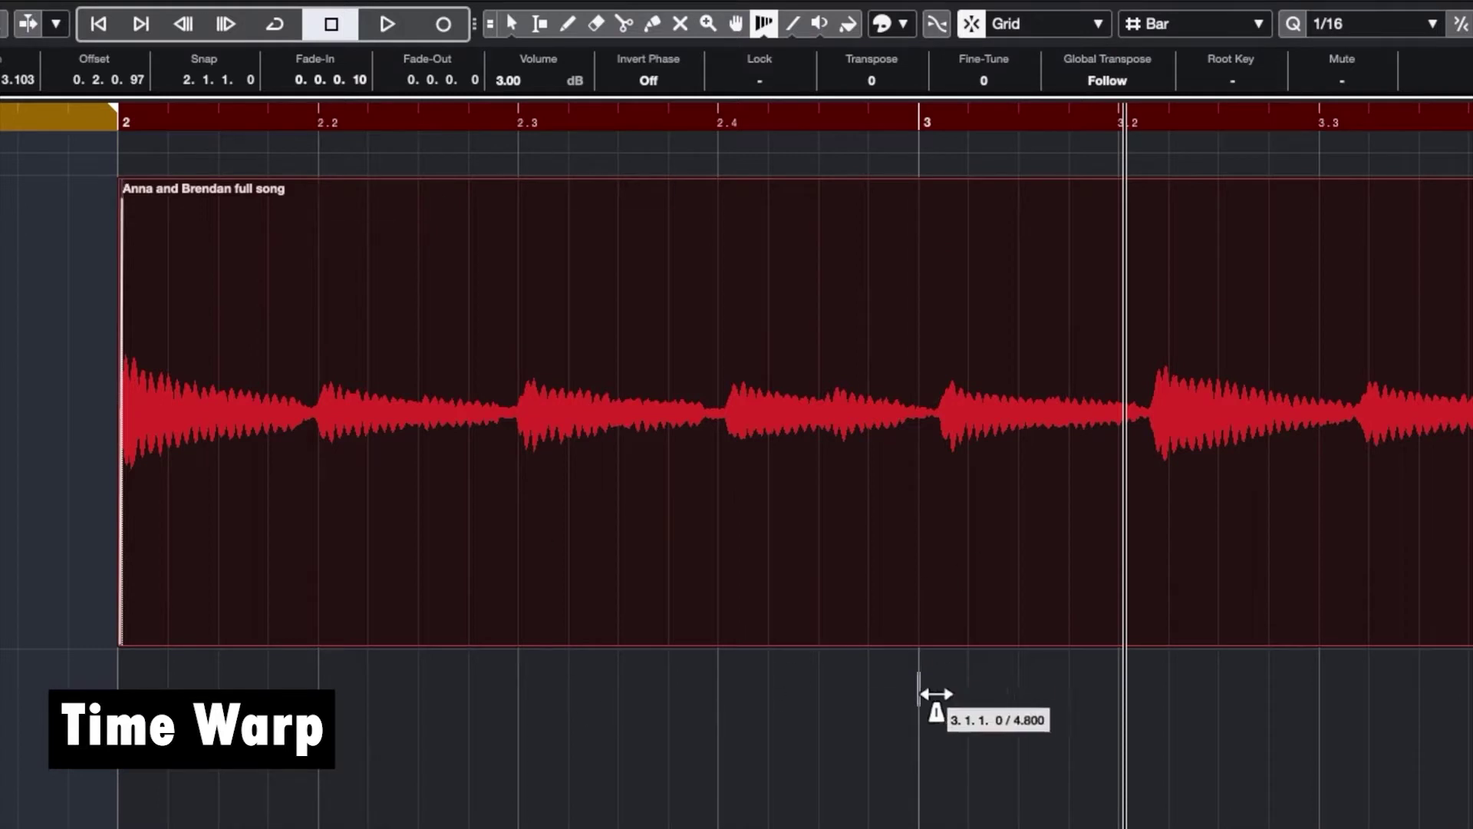
pyautogui.moveTo(936, 693); pyautogui.dragTo(1019, 694)
pyautogui.moveTo(1020, 788); pyautogui.dragTo(966, 799)
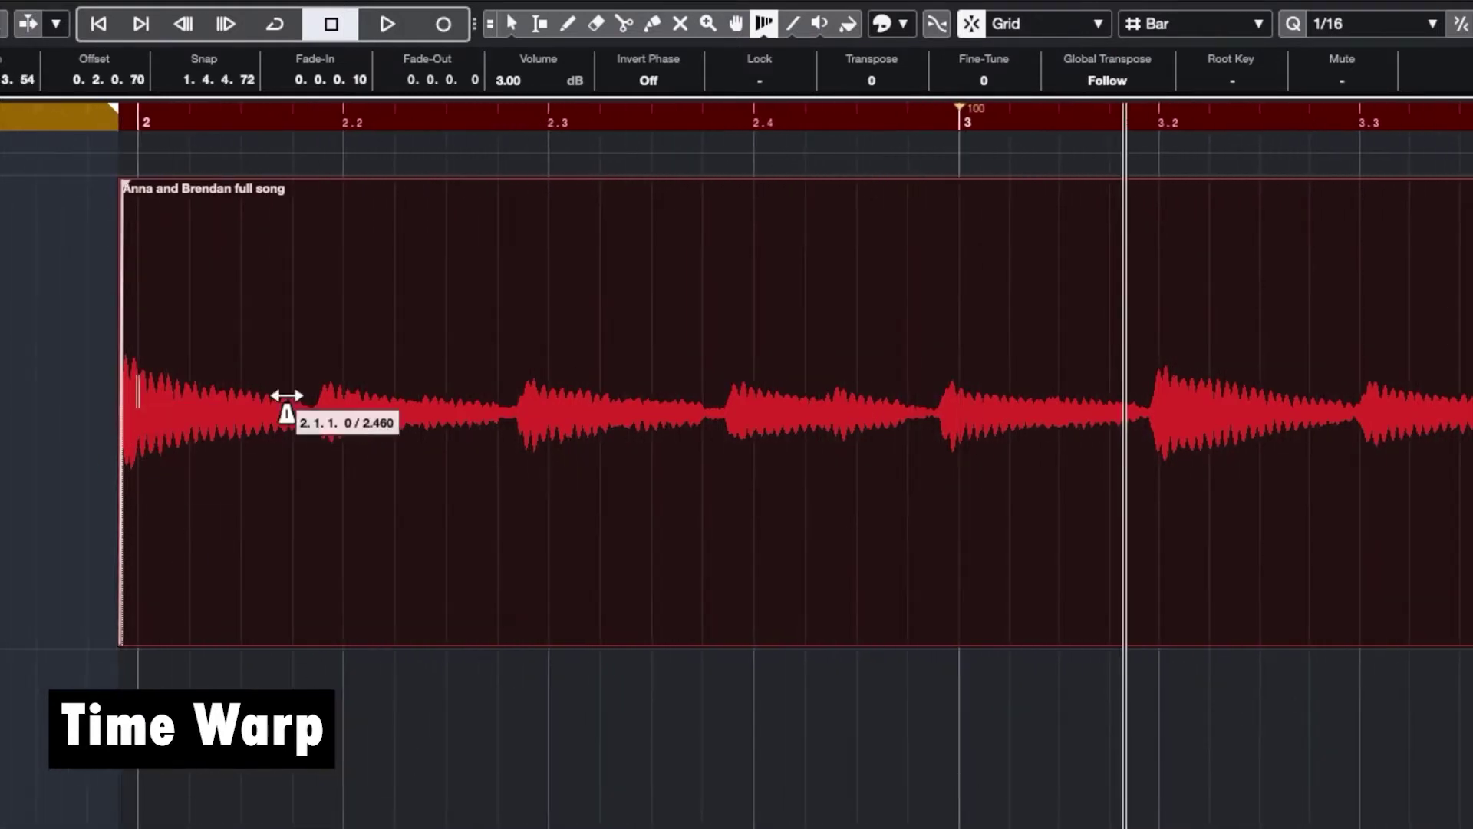
pyautogui.press('super+z')
# Anchor bar 2 with a tempo marker and warp bars 3 and 4 onto their transients in the song's audio.
pyautogui.click(130, 693)
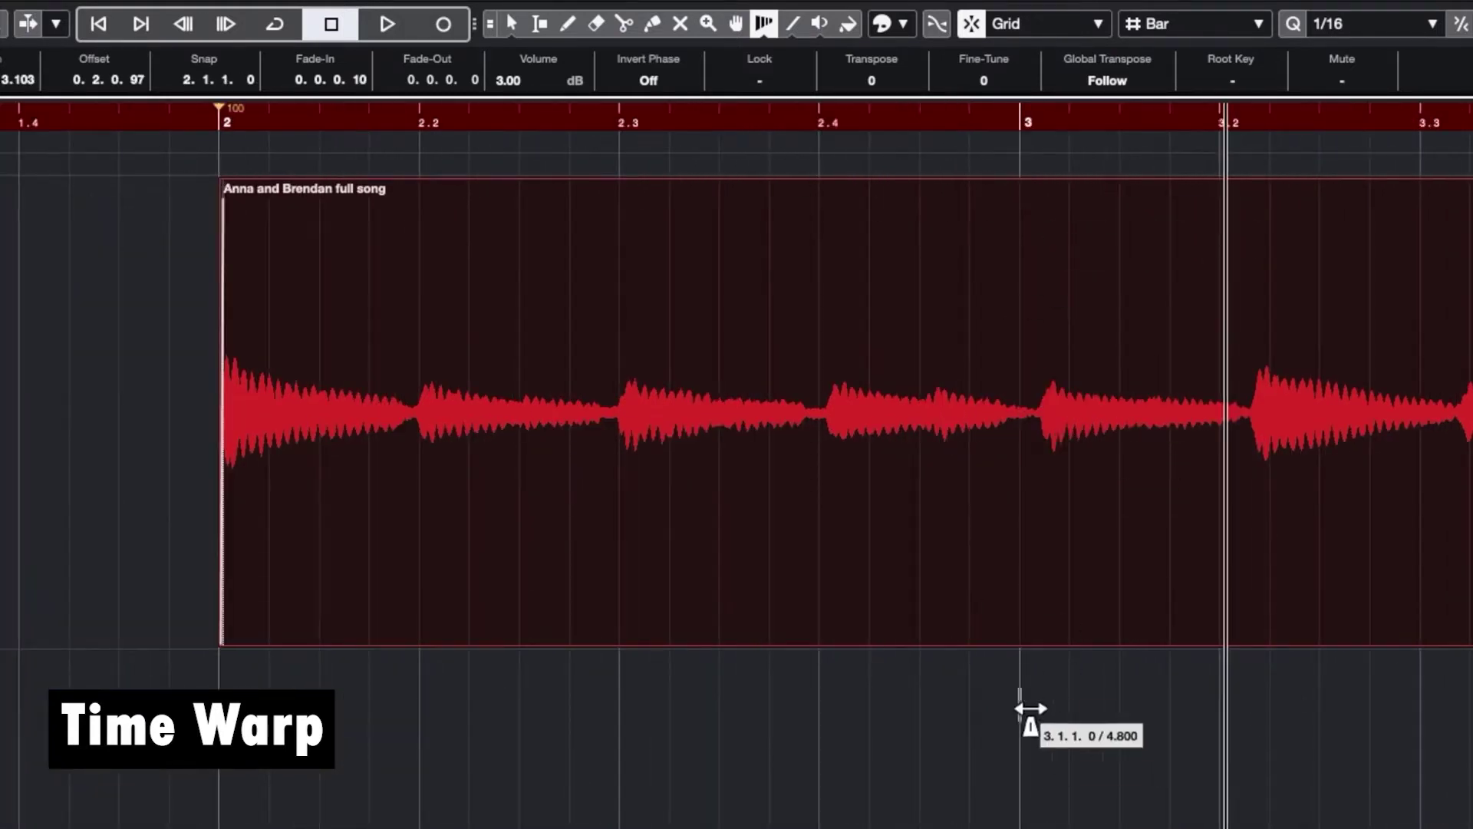
pyautogui.moveTo(1030, 709); pyautogui.dragTo(1061, 739)
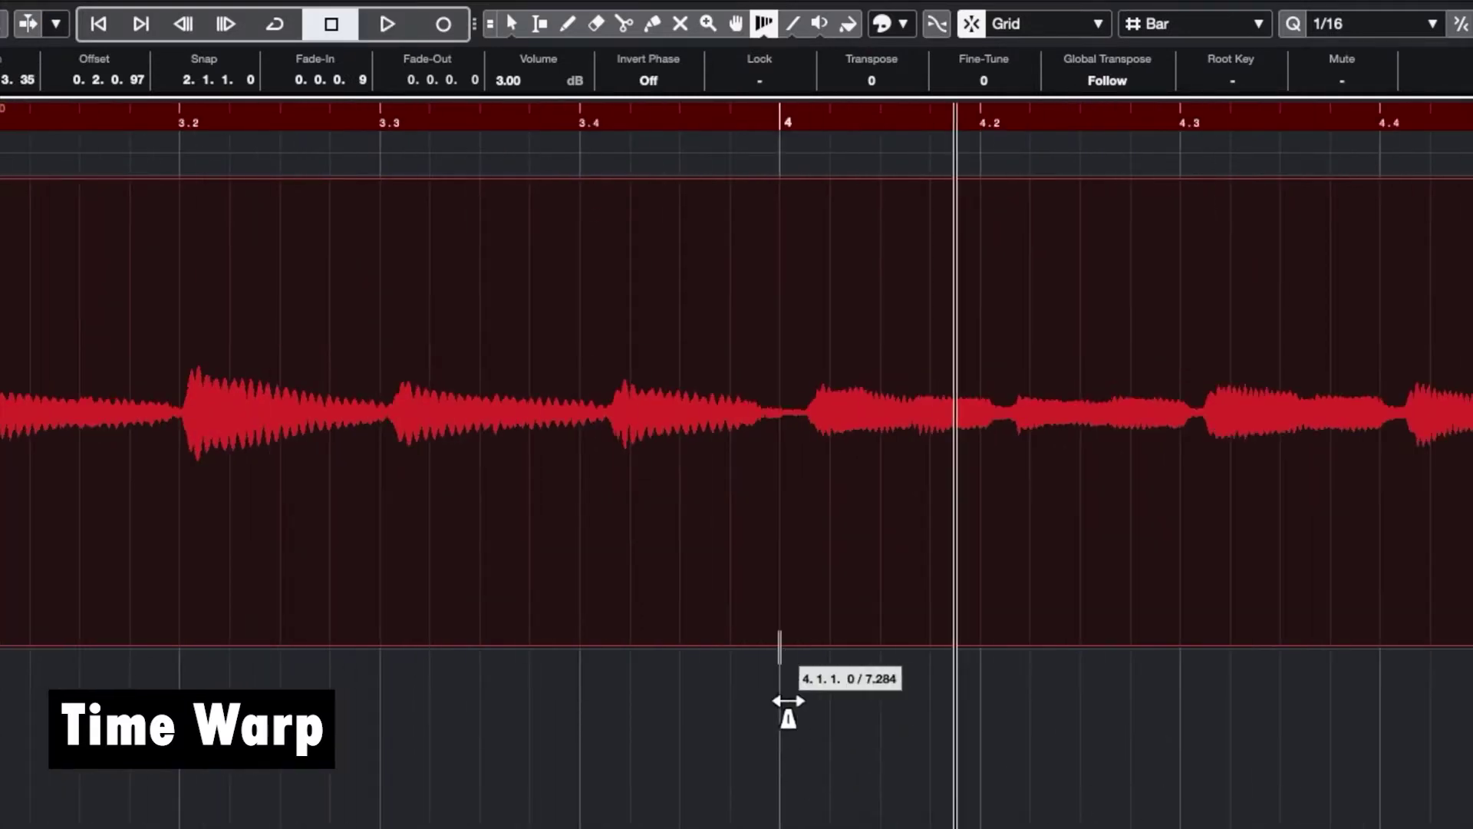
pyautogui.moveTo(785, 706); pyautogui.dragTo(813, 762)
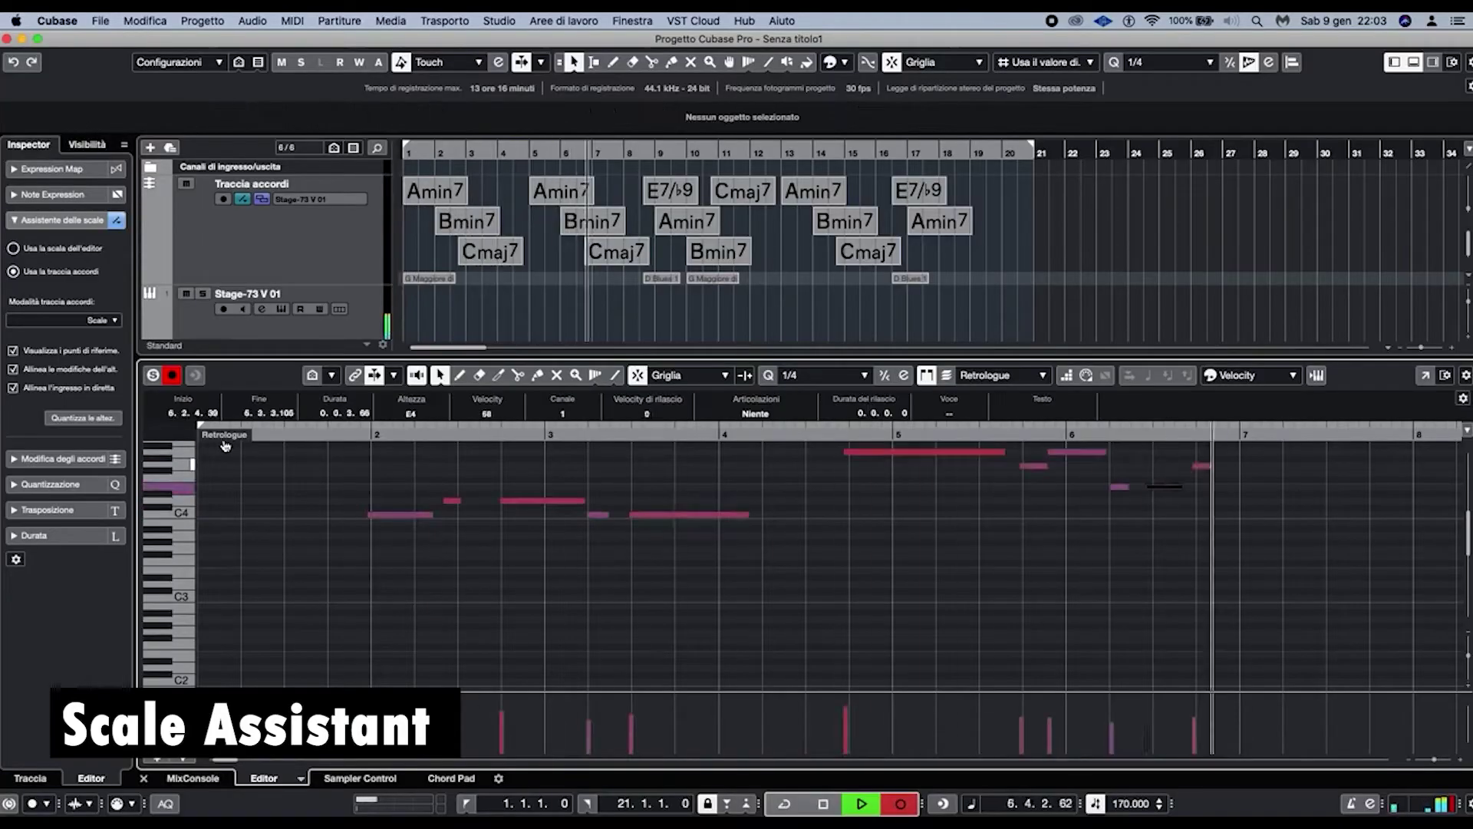
# Stop the live Retrologue recording and review the recorded part in the project.
pyautogui.press('space')
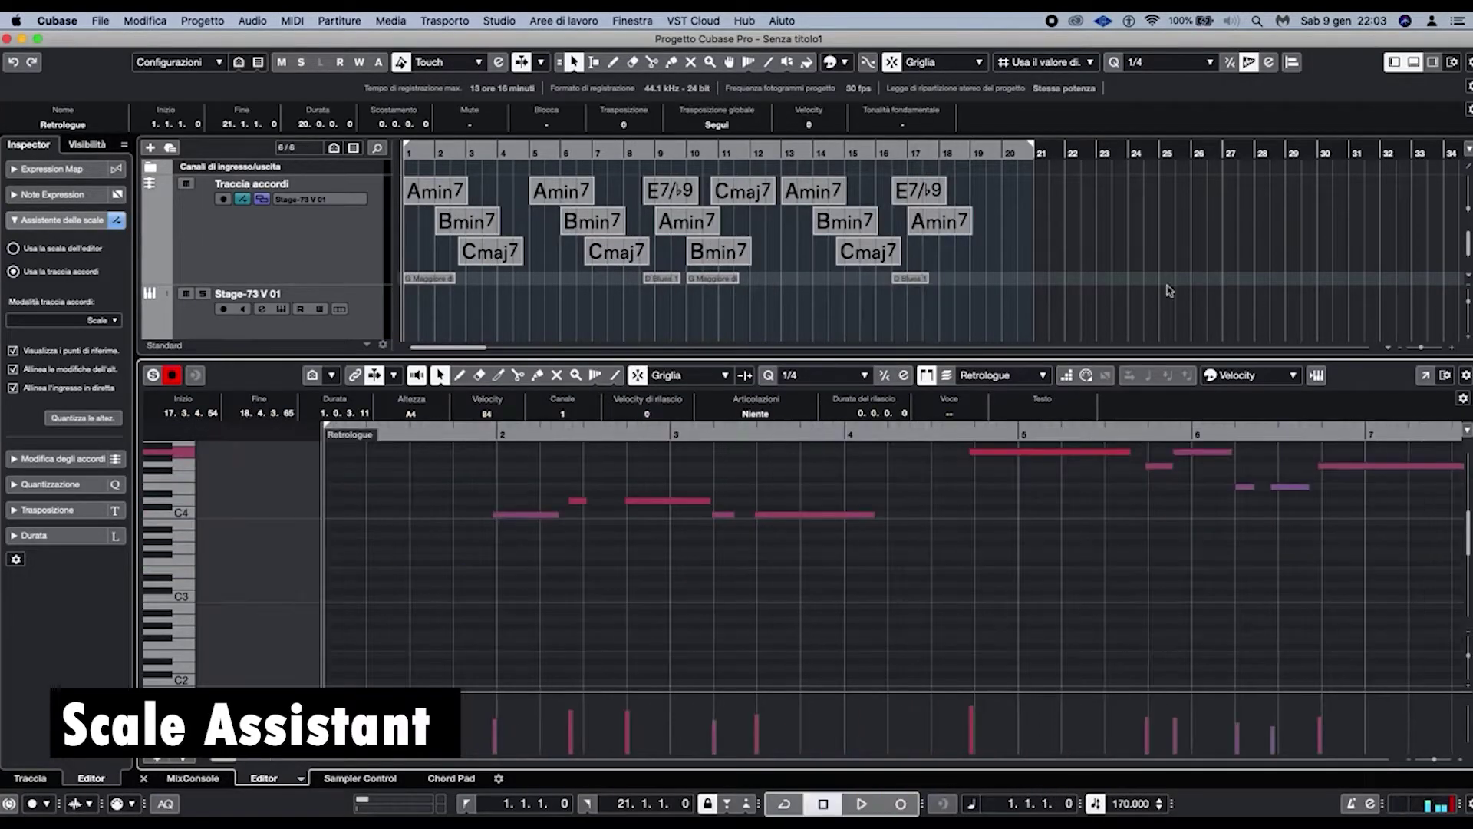
pyautogui.scroll(-5, 708, 588)
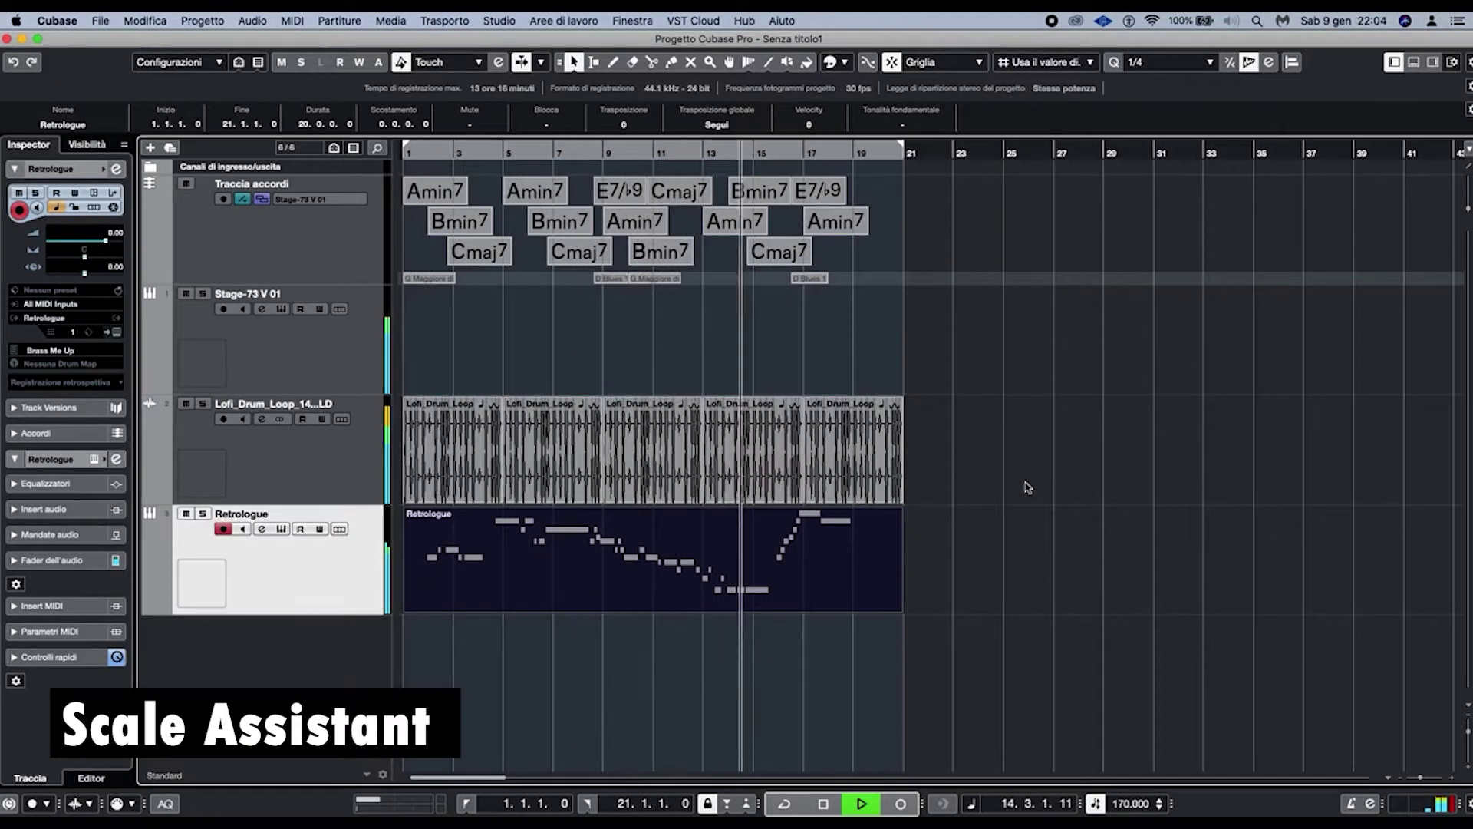
pyautogui.moveTo(481, 152); pyautogui.dragTo(487, 163)
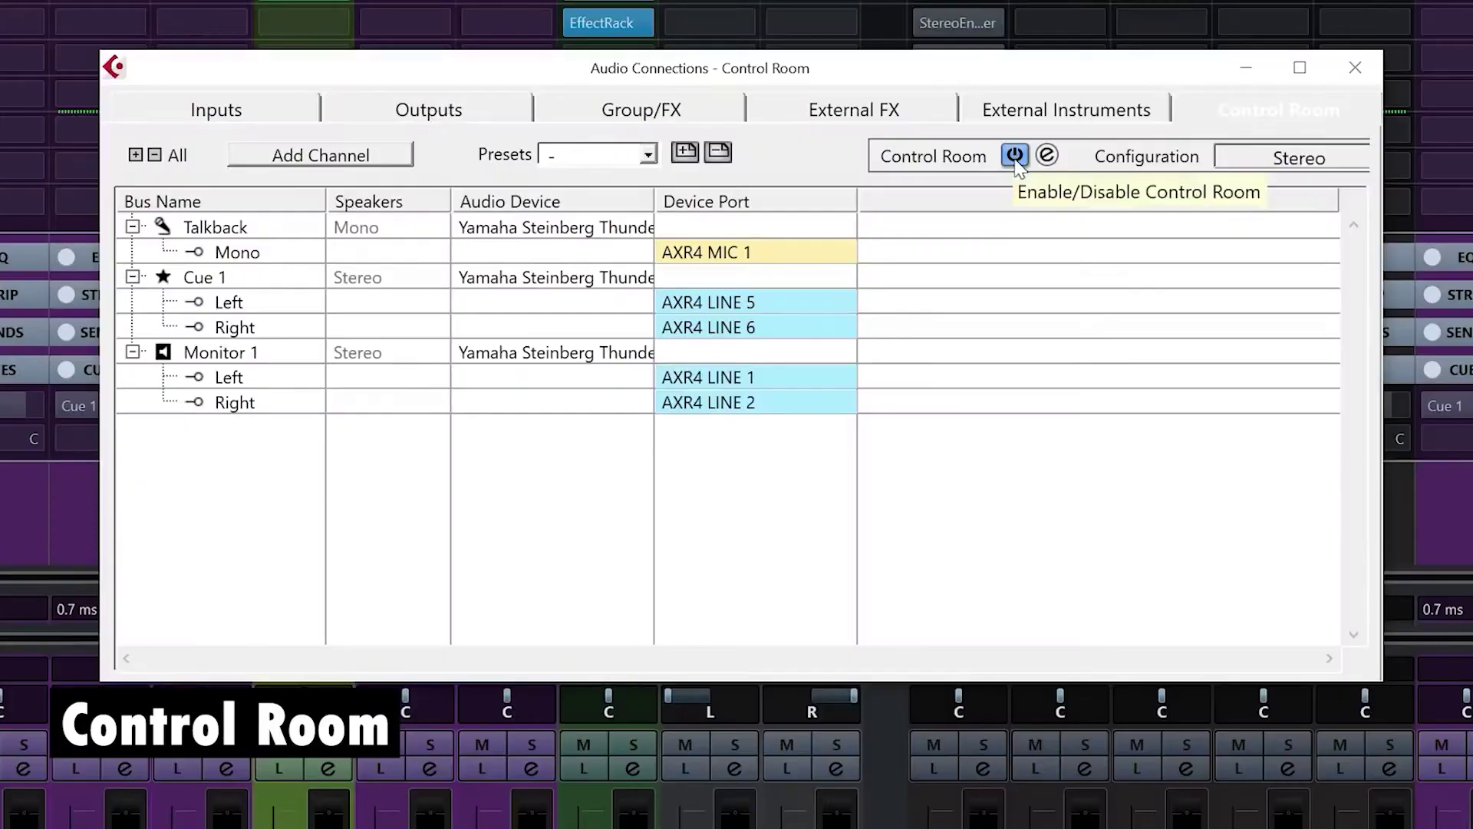
# Review the Monitor 1 bus in the Control Room connections and compare it with the output connections.
pyautogui.click(1259, 115)
pyautogui.click(205, 354)
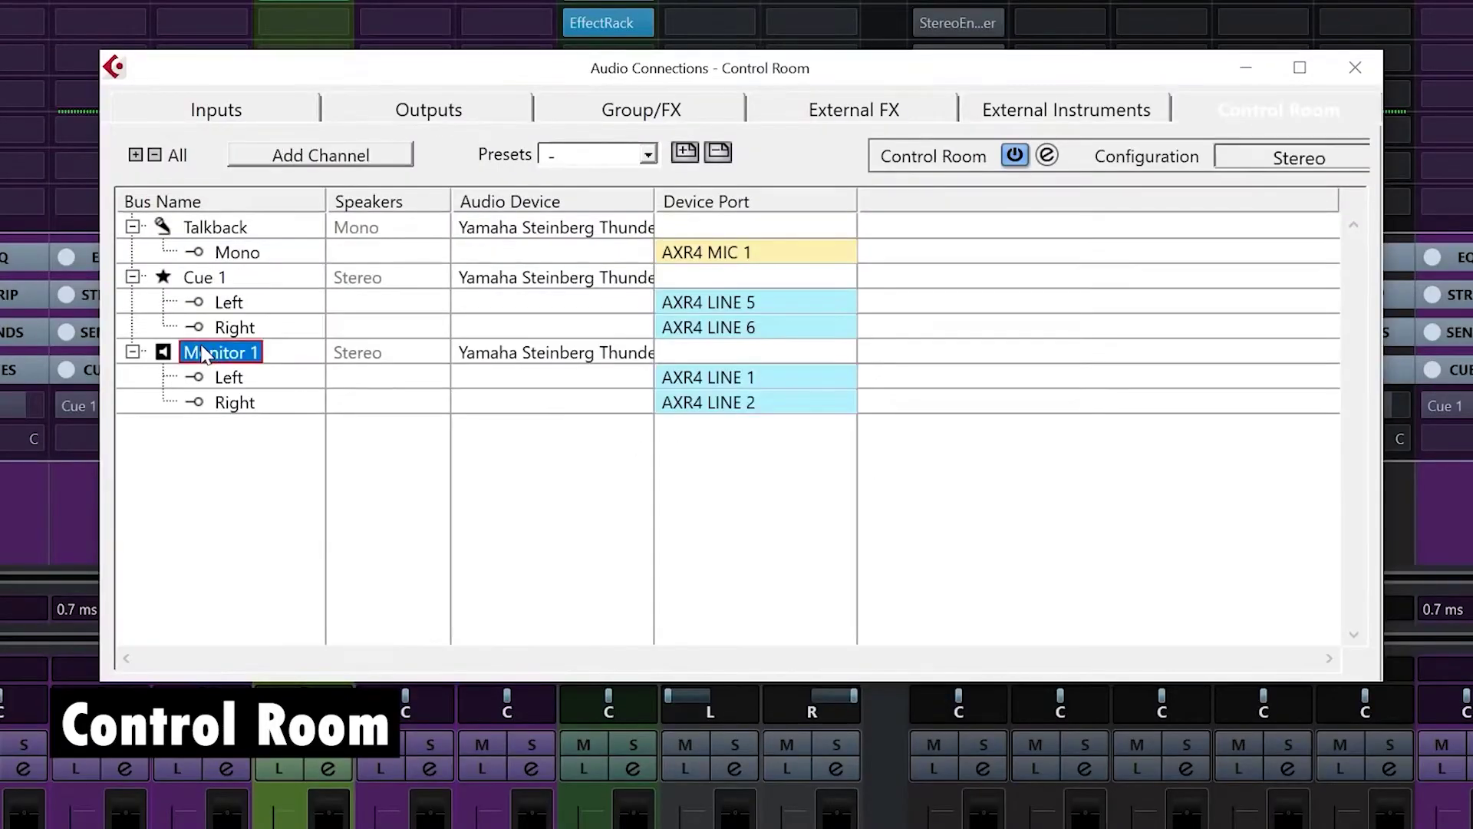
pyautogui.click(466, 122)
pyautogui.click(1251, 114)
# Add a channel to the Control Room connections.
pyautogui.click(321, 155)
pyautogui.click(582, 527)
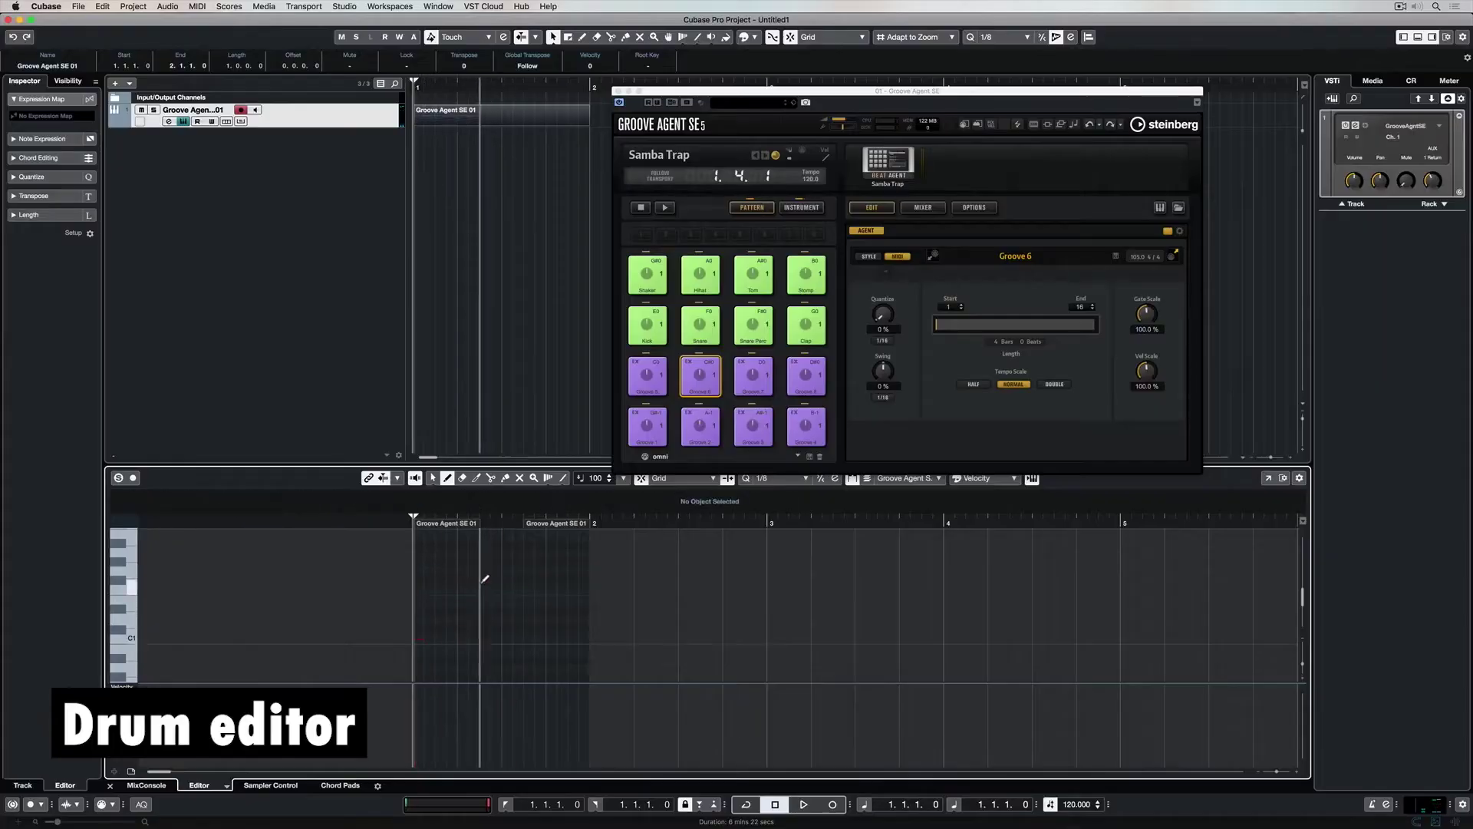
# Assign the Samba Trap drum map from Groove Agent SE to the Groove Agent track.
pyautogui.press('space')
pyautogui.press('super+z')
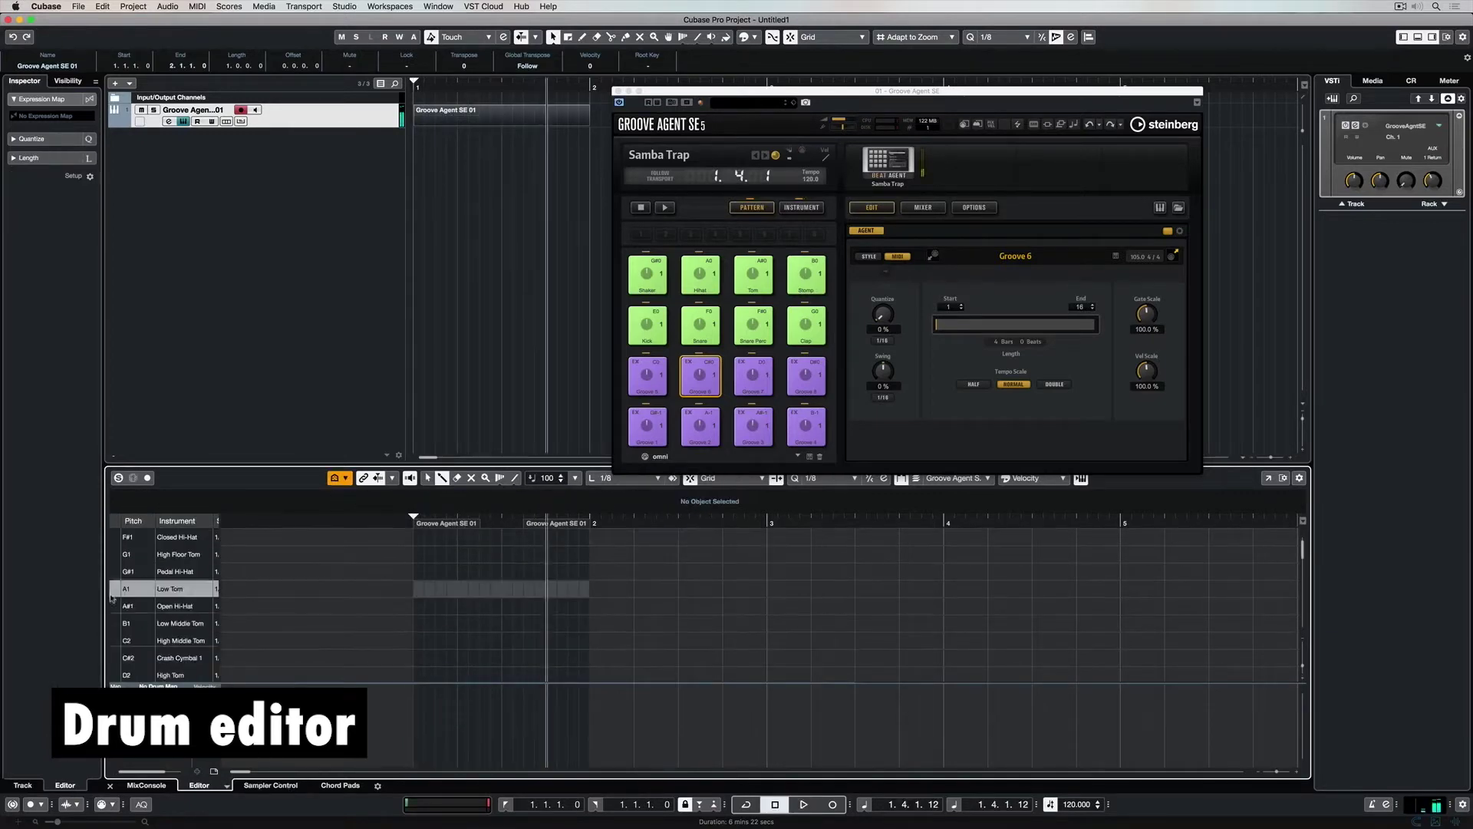
pyautogui.click(281, 113)
pyautogui.click(53, 242)
pyautogui.click(92, 284)
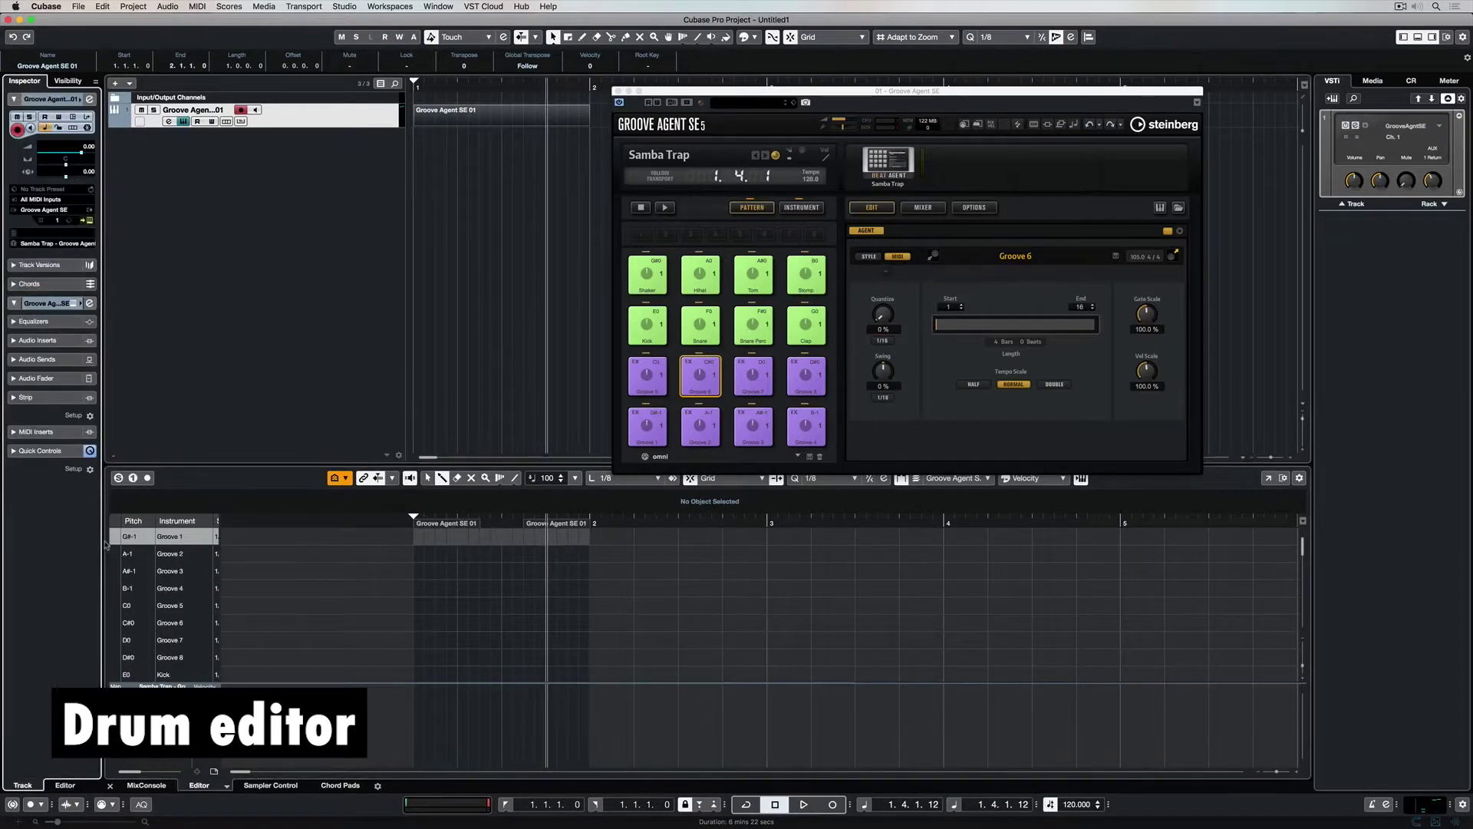
# Compare the drum map names with Groove Agent's instrument and pattern pads, and examine the full drum editor grid.
pyautogui.click(173, 571)
pyautogui.click(801, 207)
pyautogui.click(752, 207)
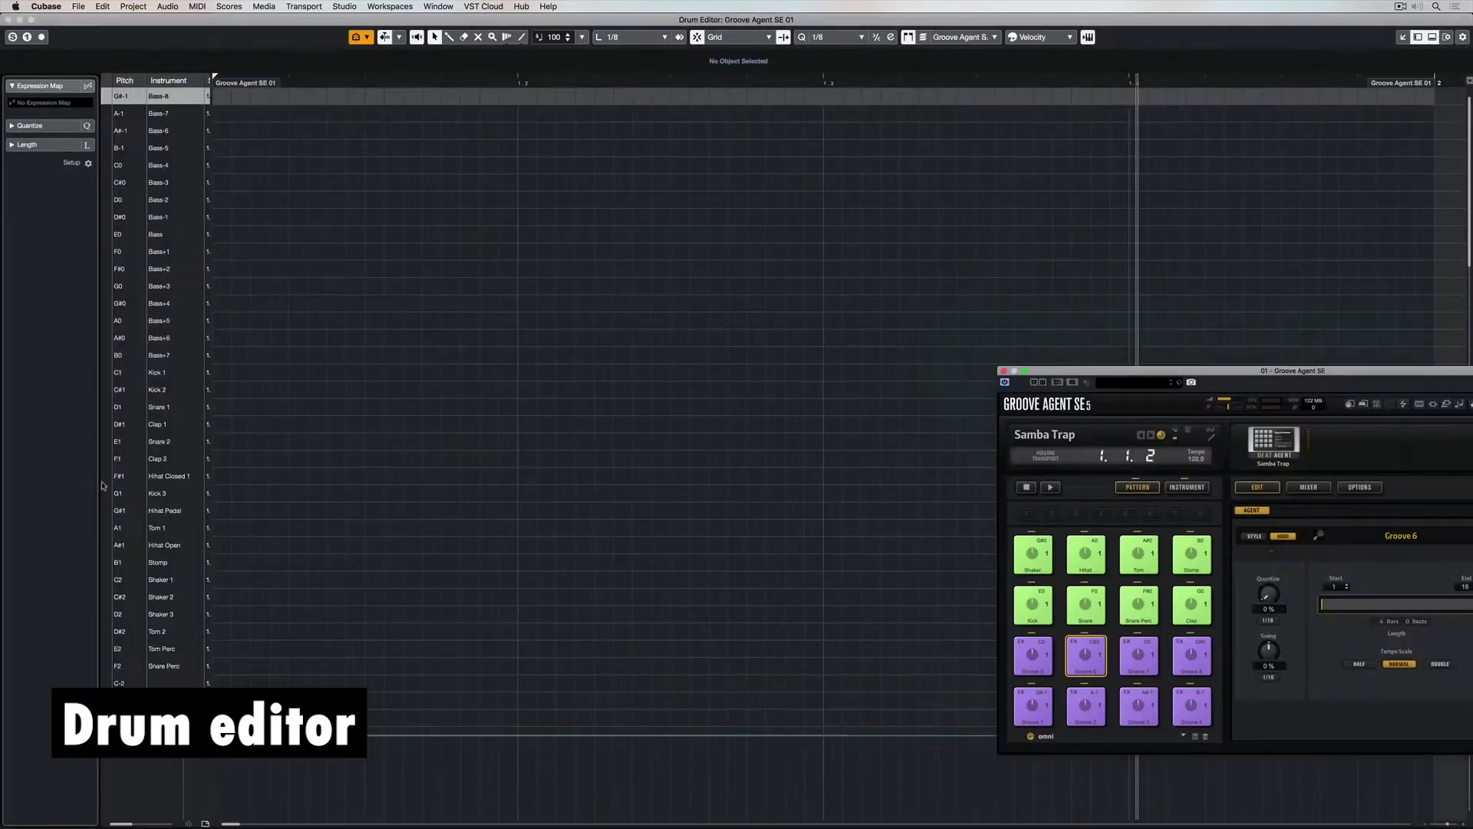
pyautogui.click(416, 377)
pyautogui.scroll(-3, 430, 376)
pyautogui.press('g')
pyautogui.press('g')
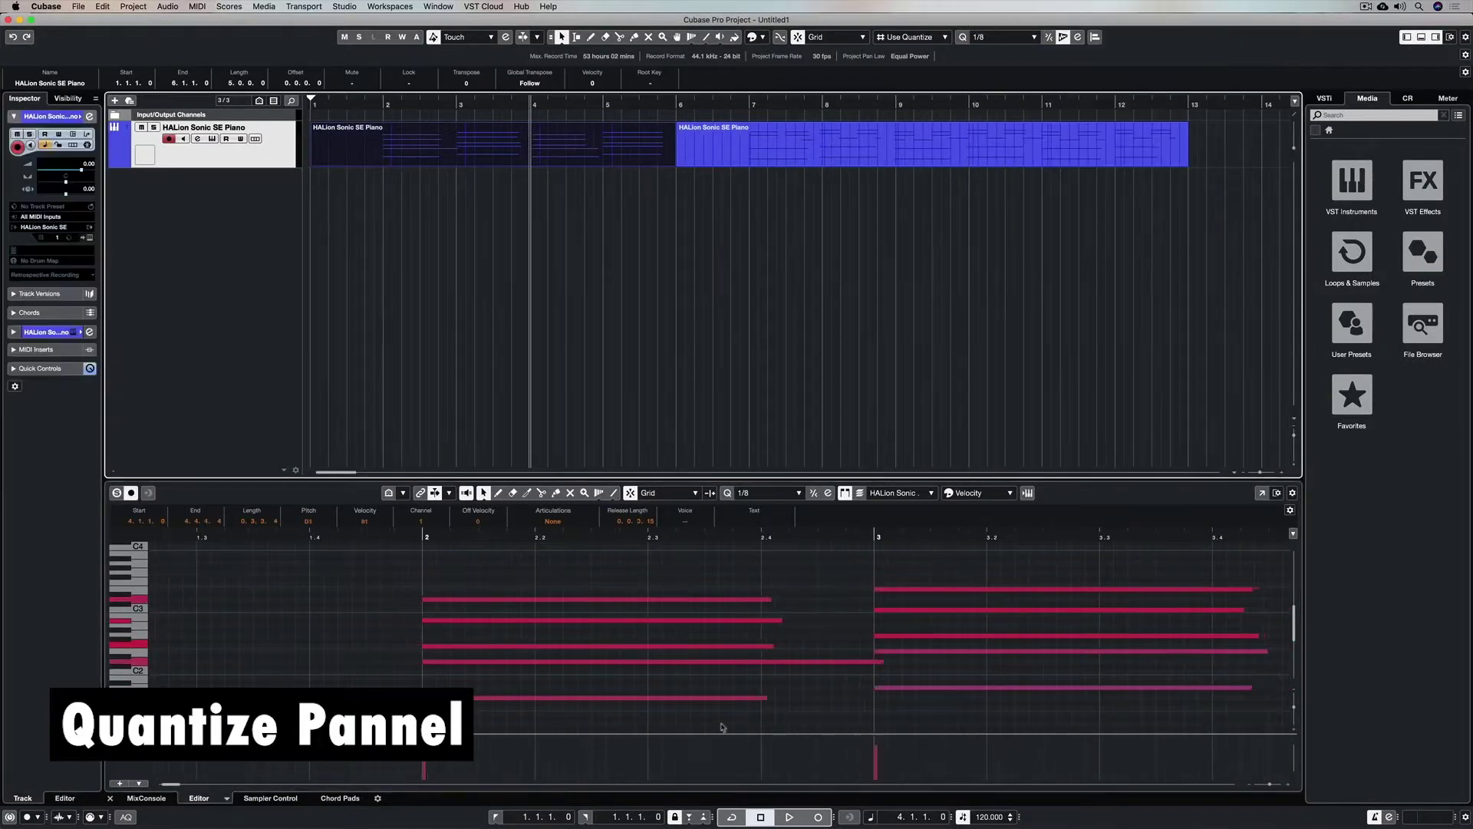
# Set the quantize preset to 1/4 for the HALion Sonic SE Piano part.
pyautogui.hscroll(5, 541, 604)
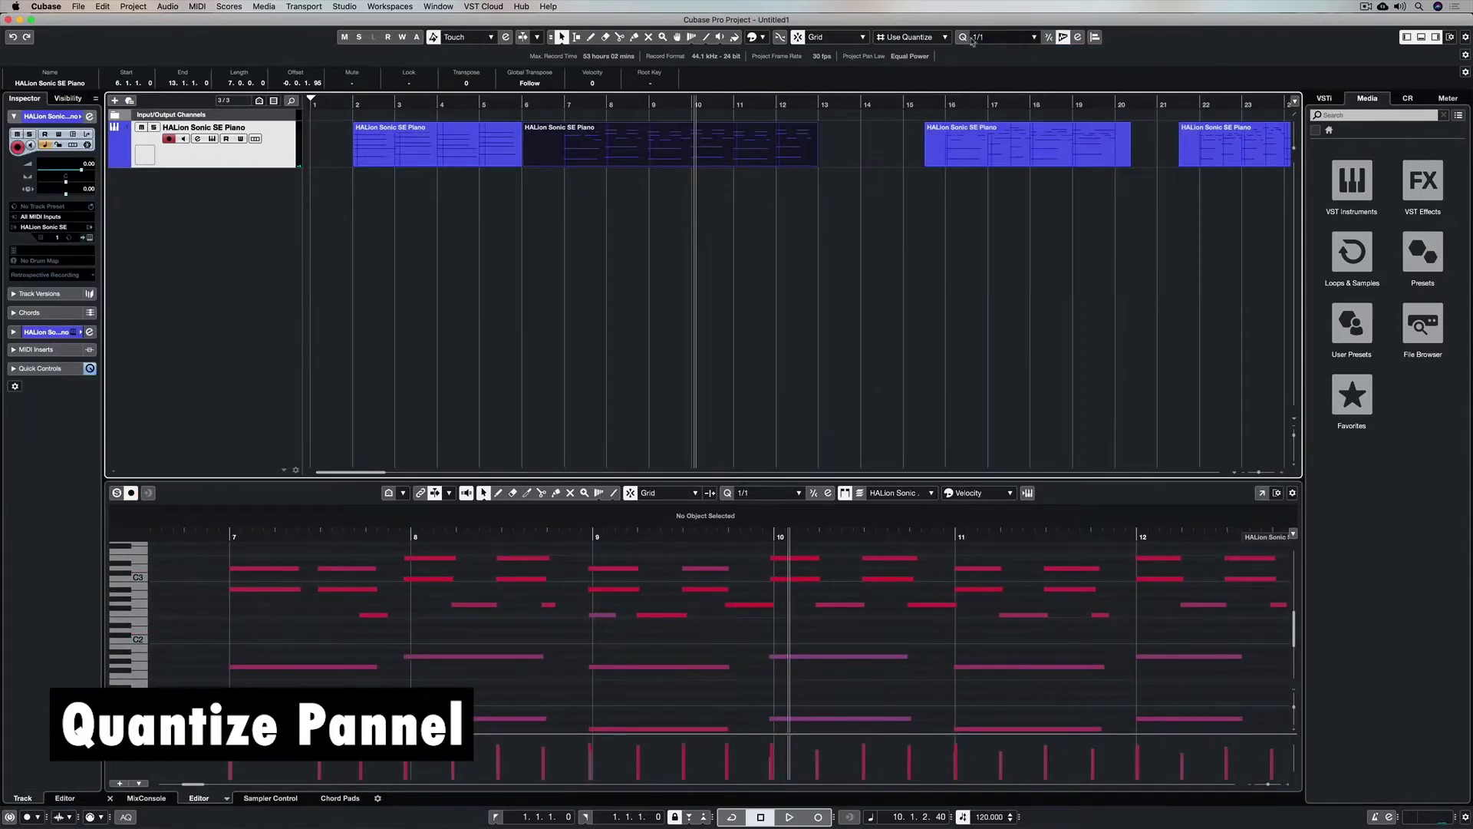
pyautogui.click(997, 37)
pyautogui.click(990, 60)
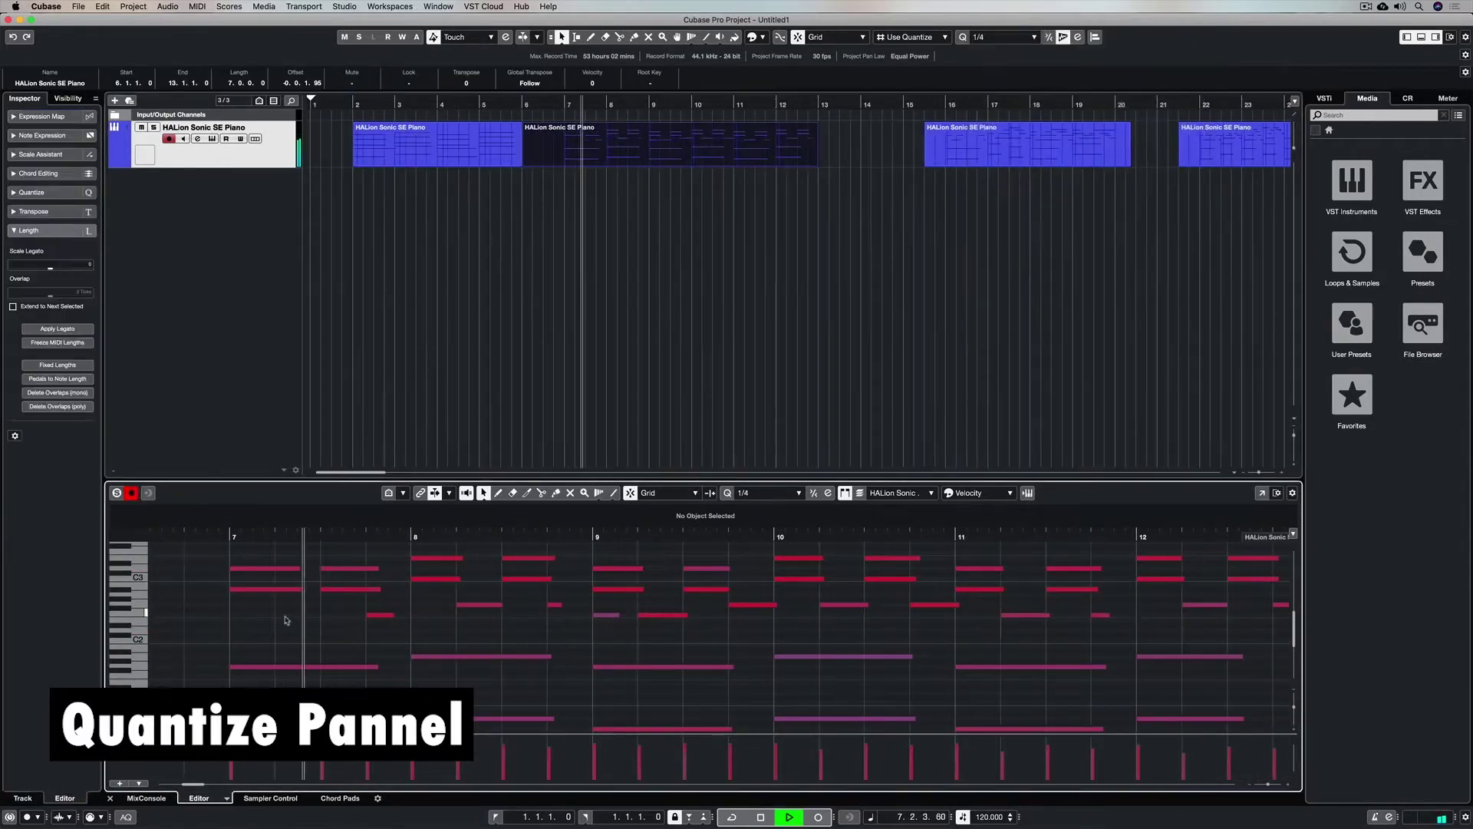
# Choose another quantize preset from the available note values for the HALion Sonic SE Piano part.
pyautogui.click(997, 37)
pyautogui.click(990, 66)
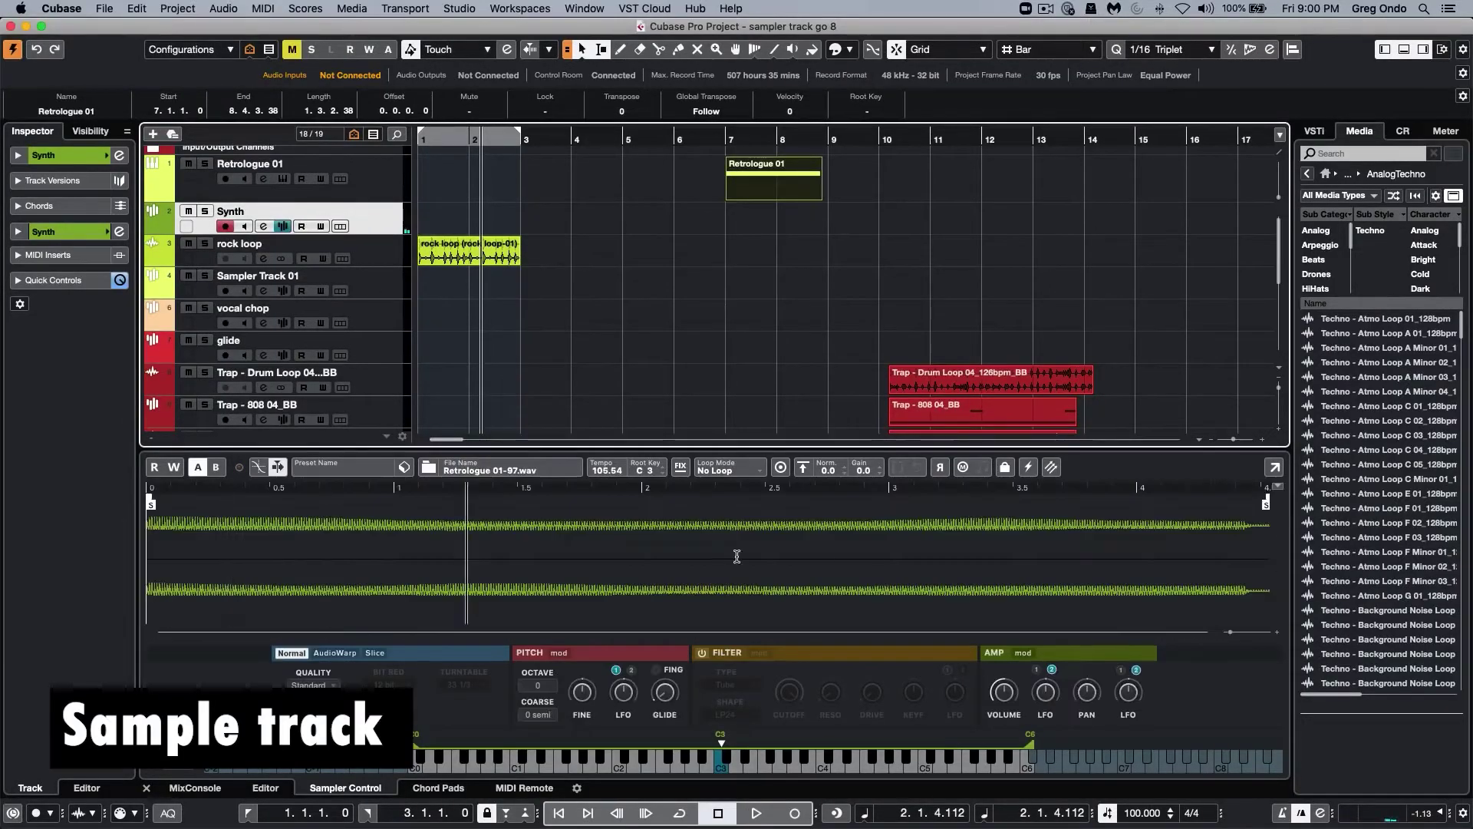
# Select the section from about 2.2 to 3.15 on the ruler in the Retrologue 01 sample, and release the selection.
pyautogui.moveTo(694, 548); pyautogui.dragTo(929, 548)
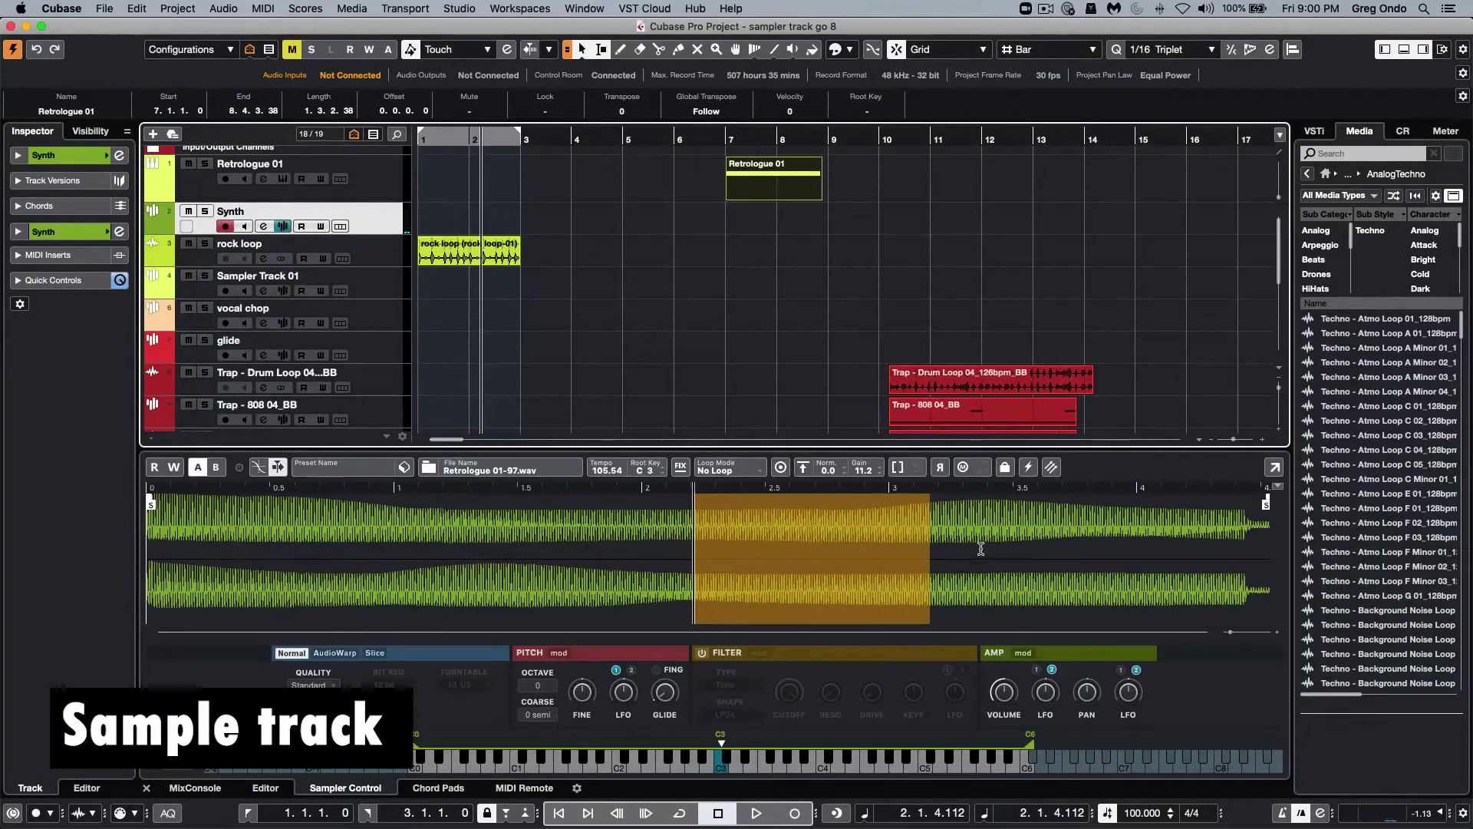
pyautogui.click(1022, 559)
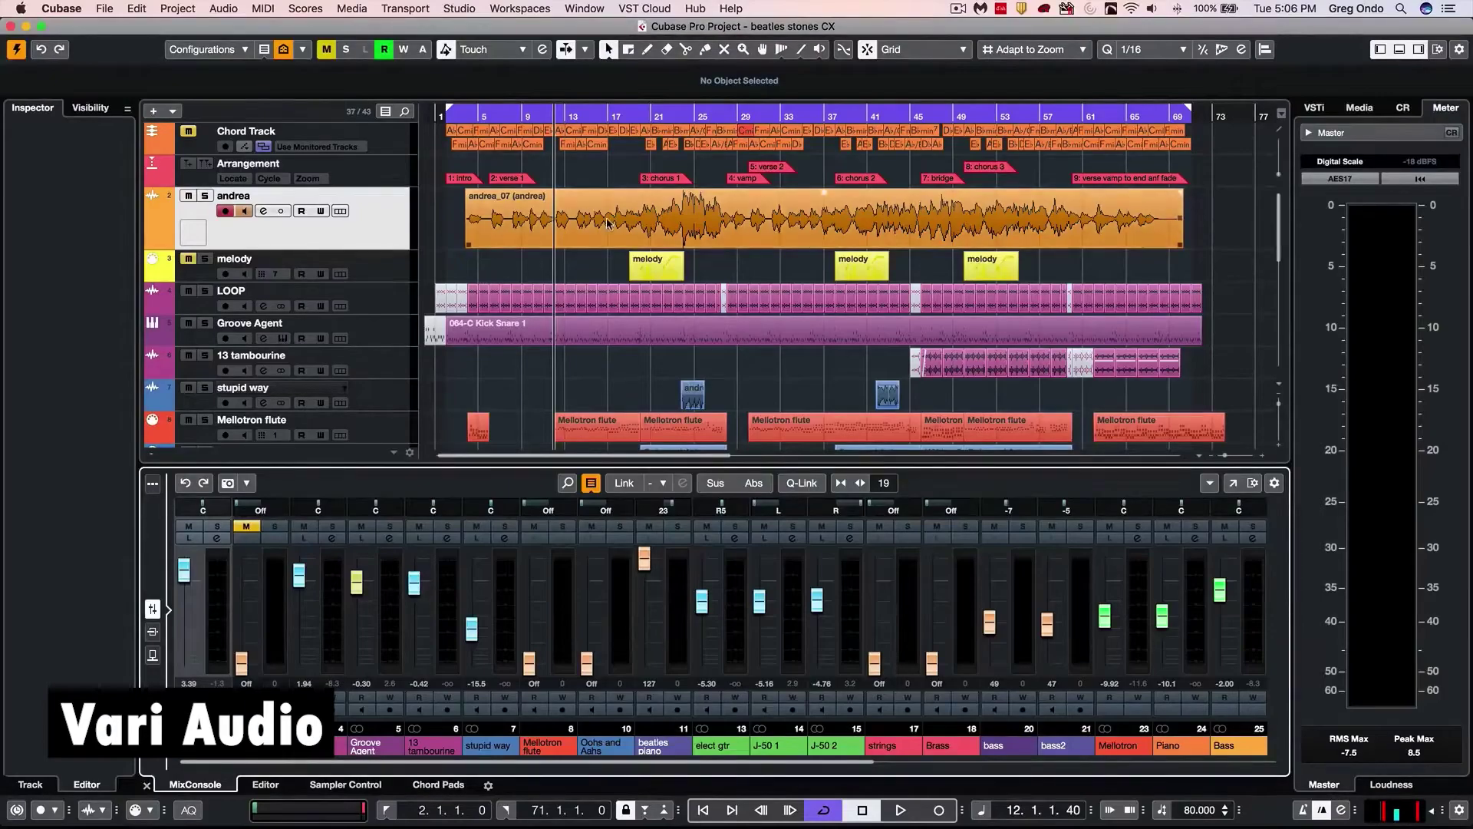
# Open the lead vocal audio event for editing and activate VariAudio editing to show its pitch segments.
pyautogui.doubleClick(495, 230)
pyautogui.click(118, 212)
pyautogui.click(117, 212)
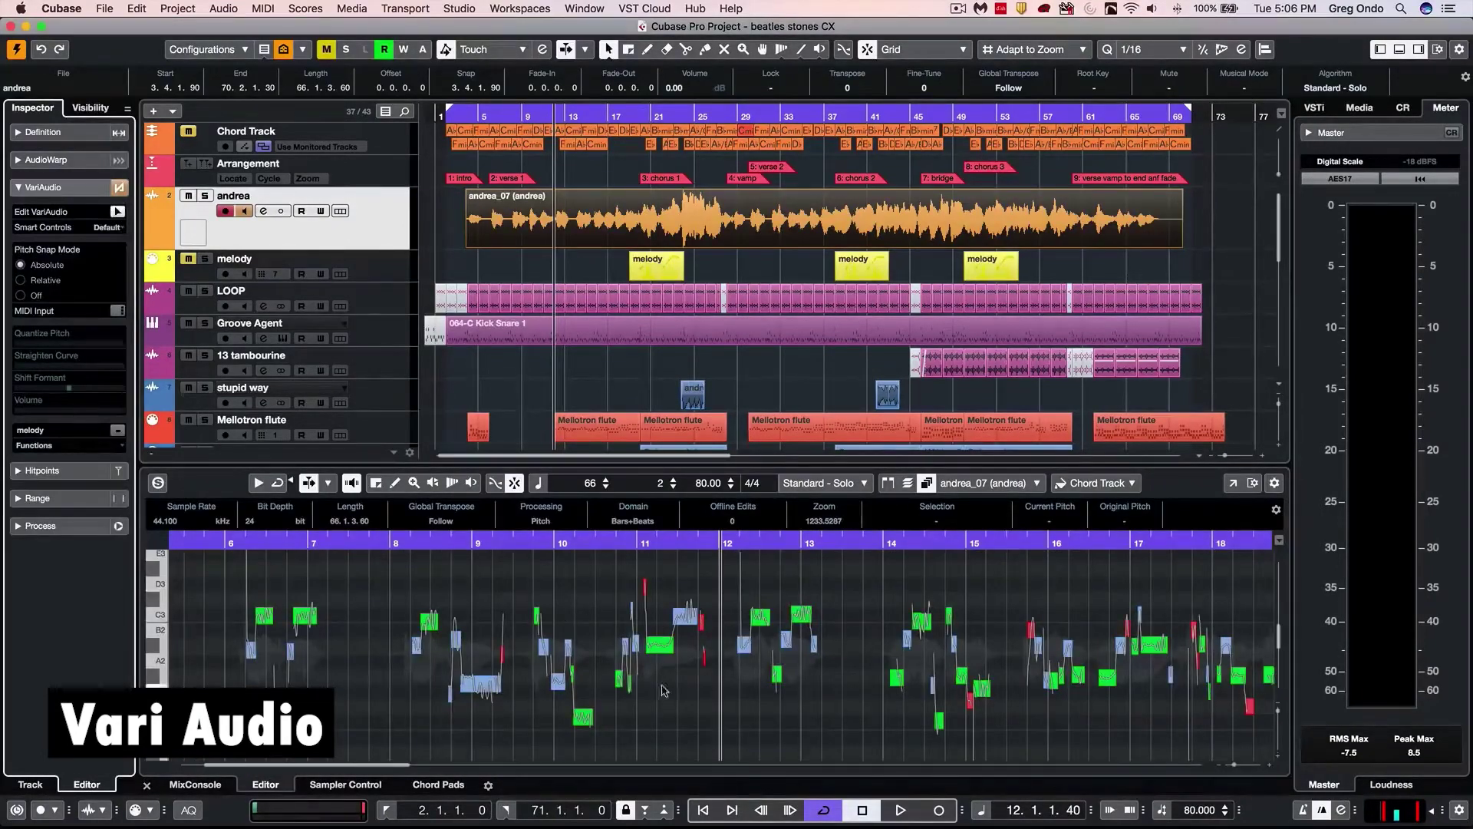
# Compare the pitch reference options for the vocal's VariAudio segments, keeping Chord Track as the reference.
pyautogui.click(1101, 484)
pyautogui.click(1102, 500)
pyautogui.click(1101, 483)
pyautogui.click(1102, 467)
pyautogui.click(1102, 483)
pyautogui.click(1101, 500)
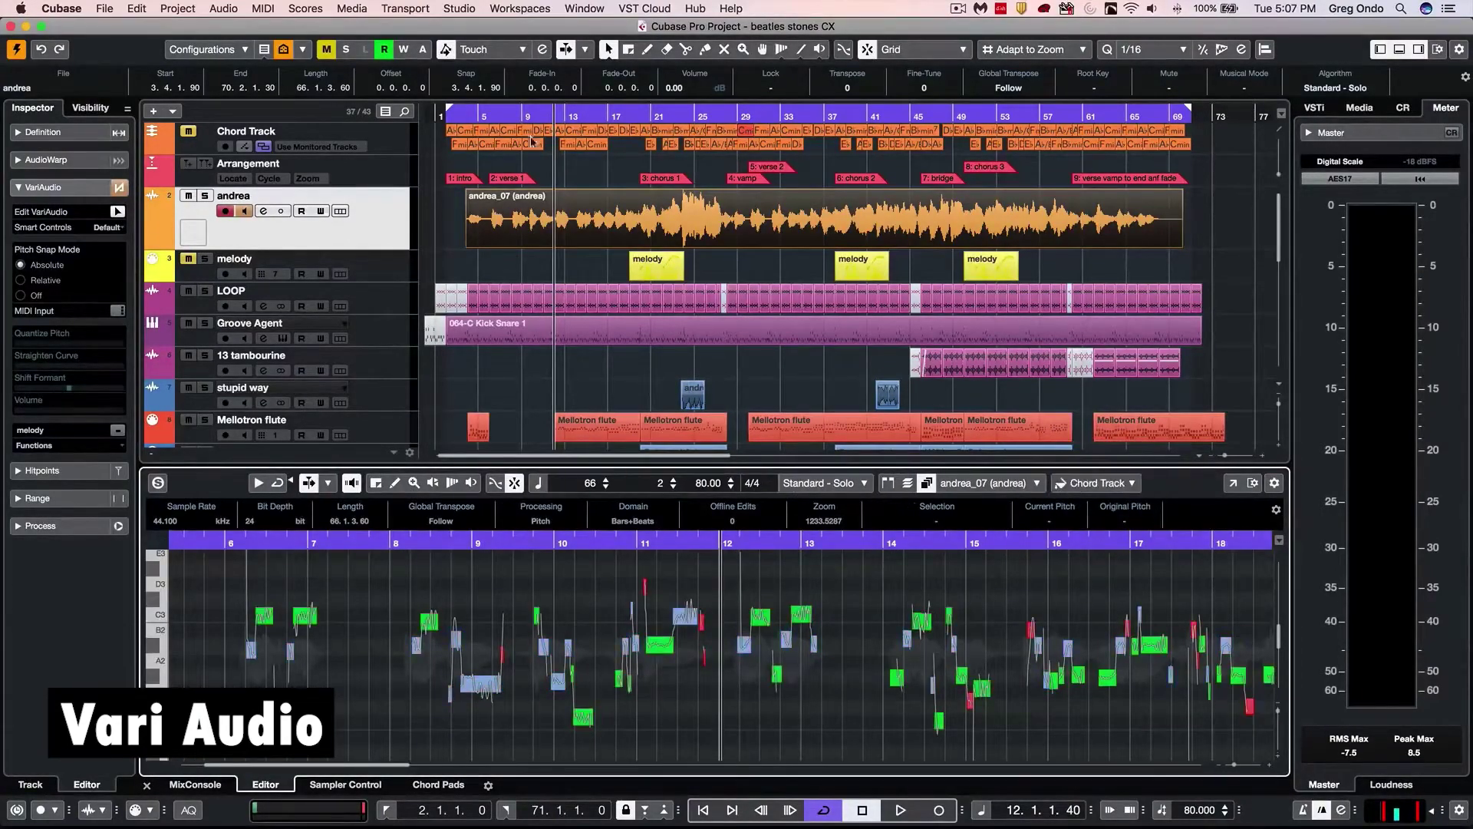
# Play the vocal's VariAudio passage around bar 12 briefly, stop it, and open the sample editor in its own window.
pyautogui.click(590, 542)
pyautogui.press('space')
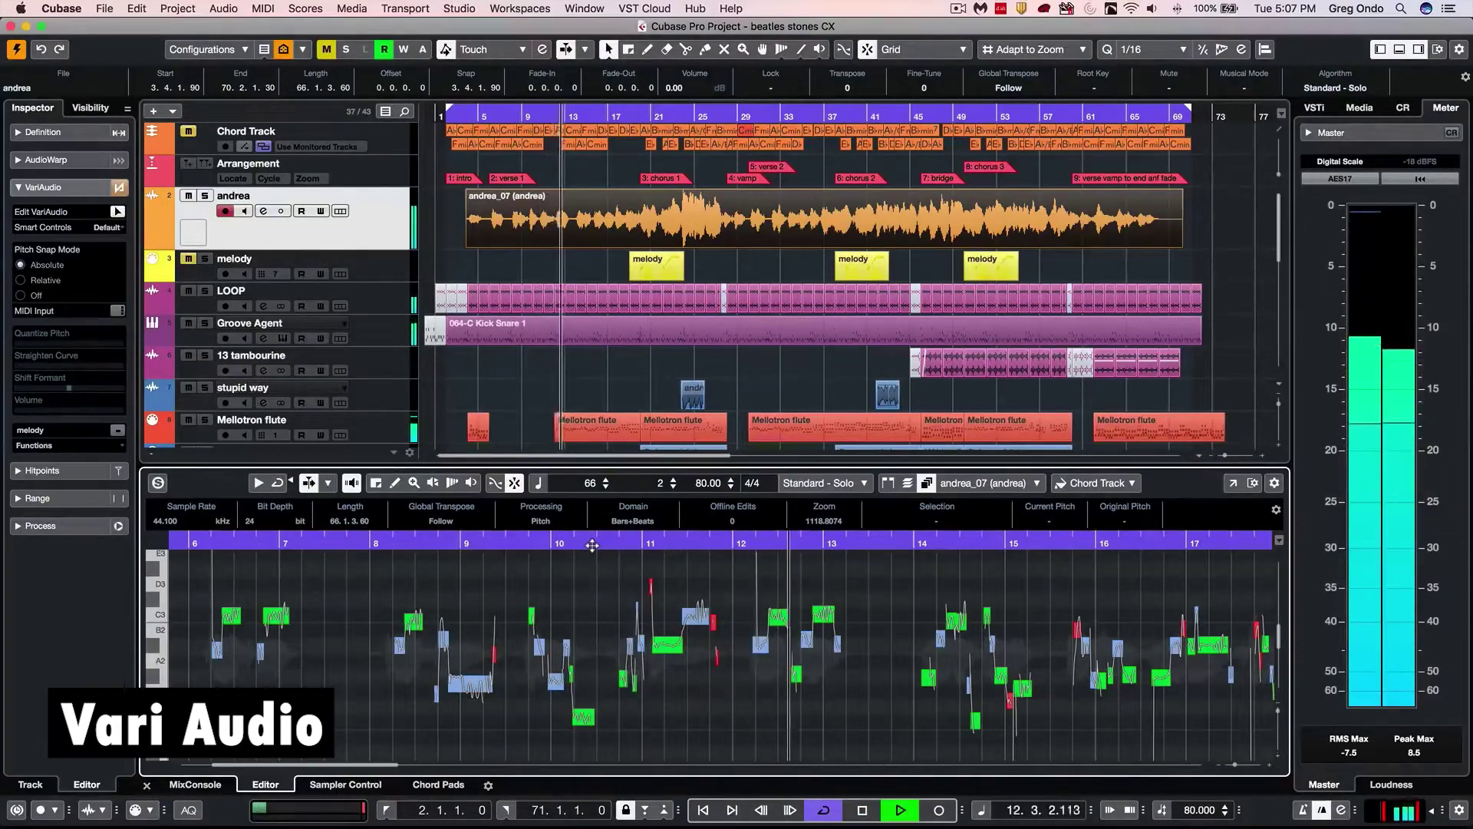
pyautogui.press('space')
pyautogui.click(1233, 483)
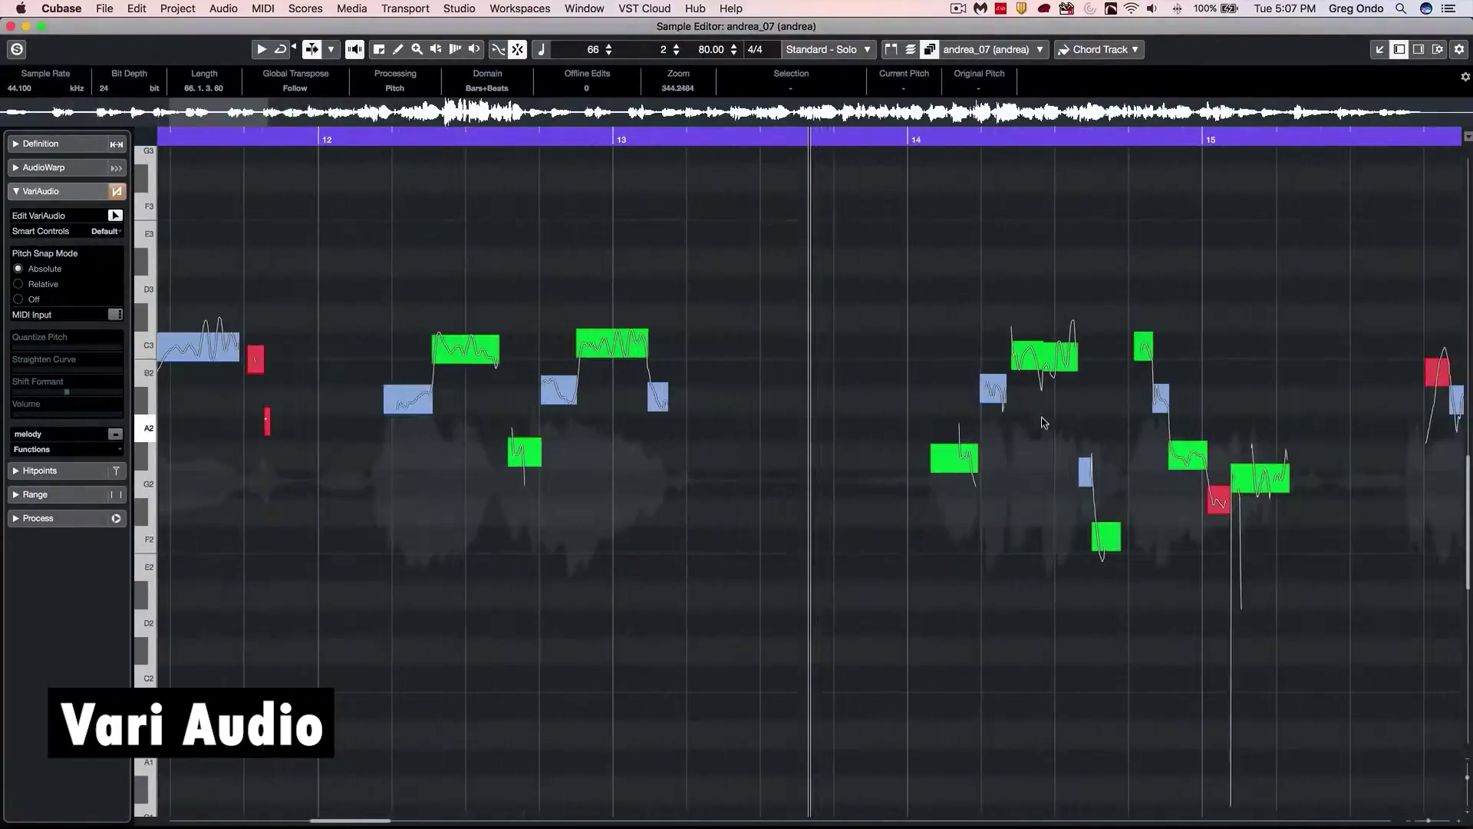
# Raise the G#2 vocal segment just after bar 14 to A2 with Relative pitch snap, and undo it.
pyautogui.moveTo(953, 459); pyautogui.dragTo(953, 432)
pyautogui.moveTo(945, 138); pyautogui.dragTo(974, 487)
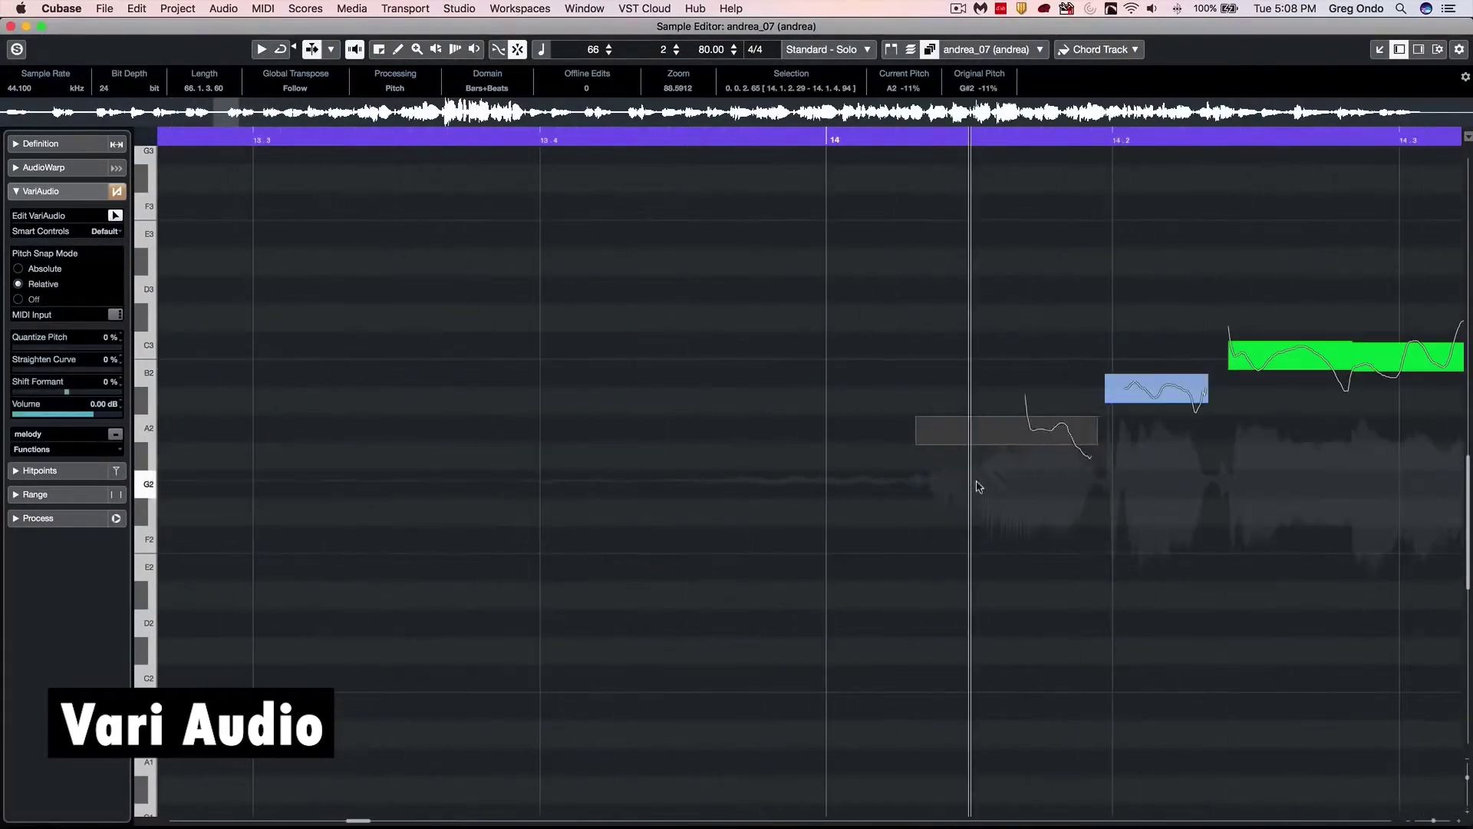
pyautogui.press('super+z')
# Set the pitch snap mode to Absolute and snap the first two vocal segments after bar 14 to G#2 and A#2.
pyautogui.click(875, 414)
pyautogui.click(19, 268)
pyautogui.moveTo(935, 467); pyautogui.dragTo(936, 463)
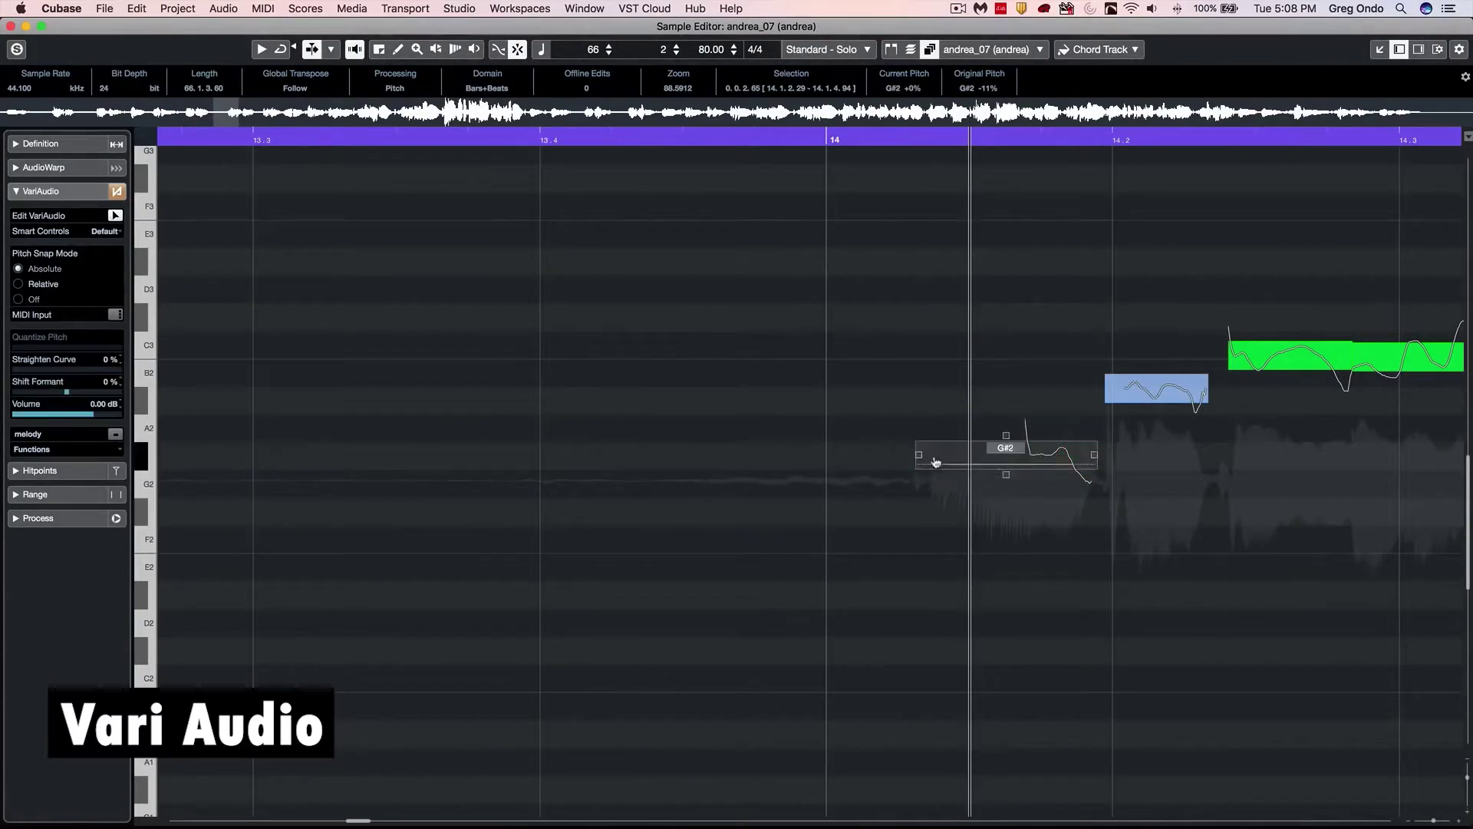
pyautogui.moveTo(1156, 389); pyautogui.dragTo(1156, 399)
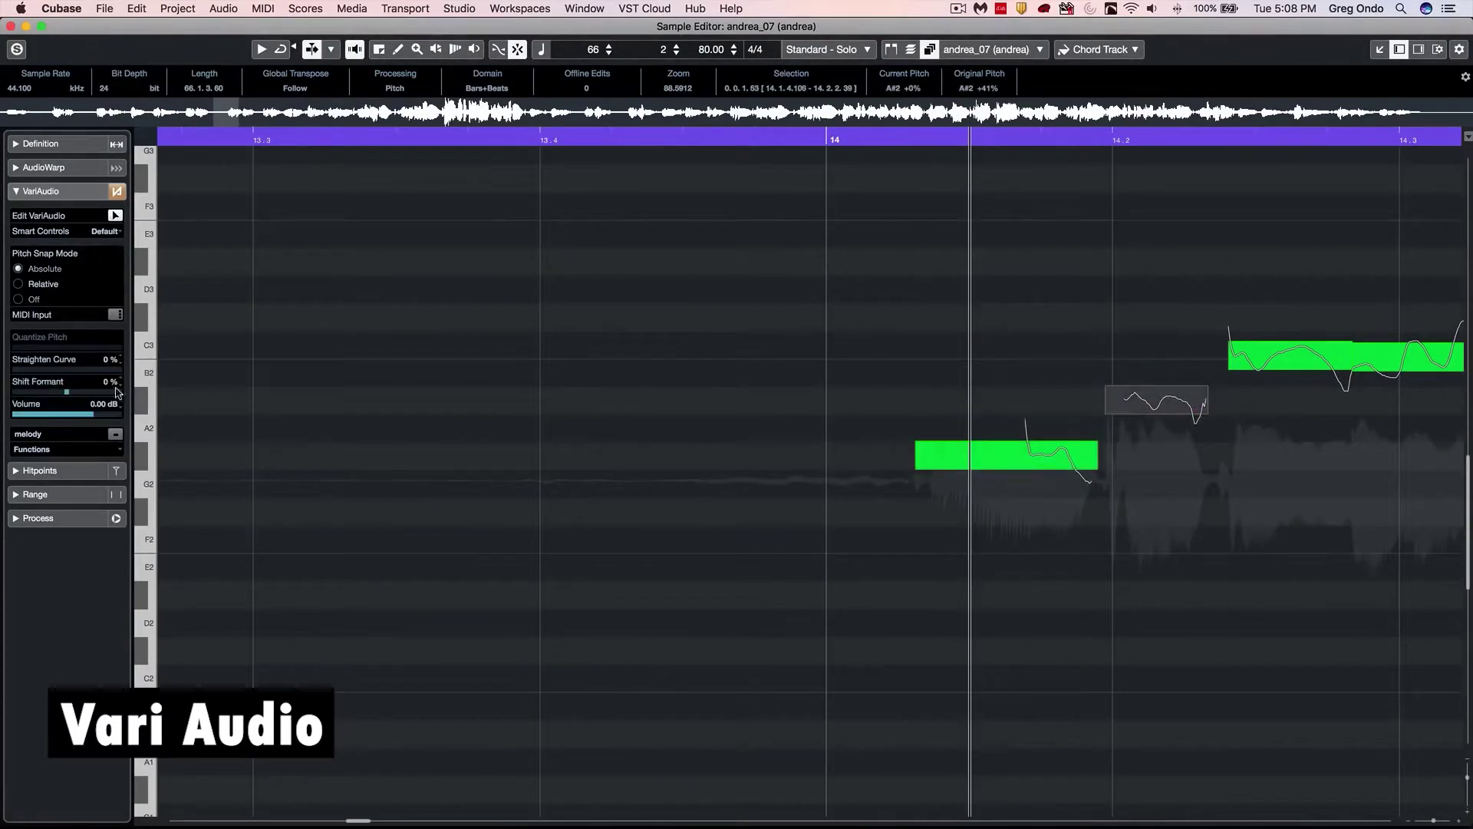
# Try a free pitch change on the first segment after bar 14 with snap Off, restoring Absolute mode and undoing the change.
pyautogui.click(18, 299)
pyautogui.moveTo(971, 462); pyautogui.dragTo(936, 462)
pyautogui.click(19, 268)
pyautogui.press('super+z')
# Select the group of vocal pitch segments from about 14.1 to 14.4 and adjust their pitch together.
pyautogui.moveTo(707, 137); pyautogui.dragTo(693, 92)
pyautogui.click(787, 307)
pyautogui.click(253, 345)
pyautogui.moveTo(13, 348); pyautogui.dragTo(16, 350)
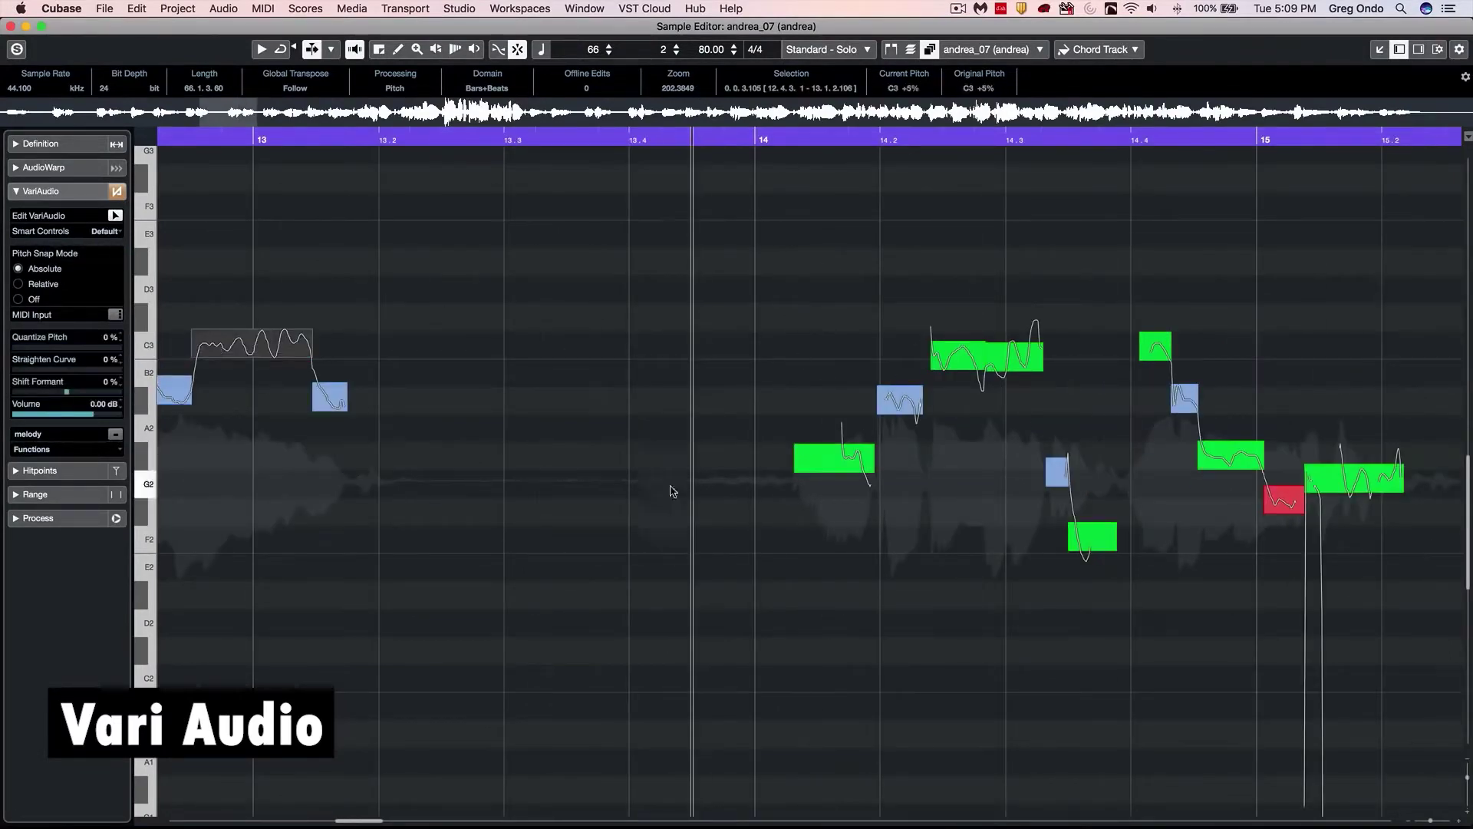
pyautogui.hotkey('shift', 'h')
pyautogui.scroll(2, 1038, 445)
pyautogui.moveTo(795, 232); pyautogui.dragTo(1150, 598)
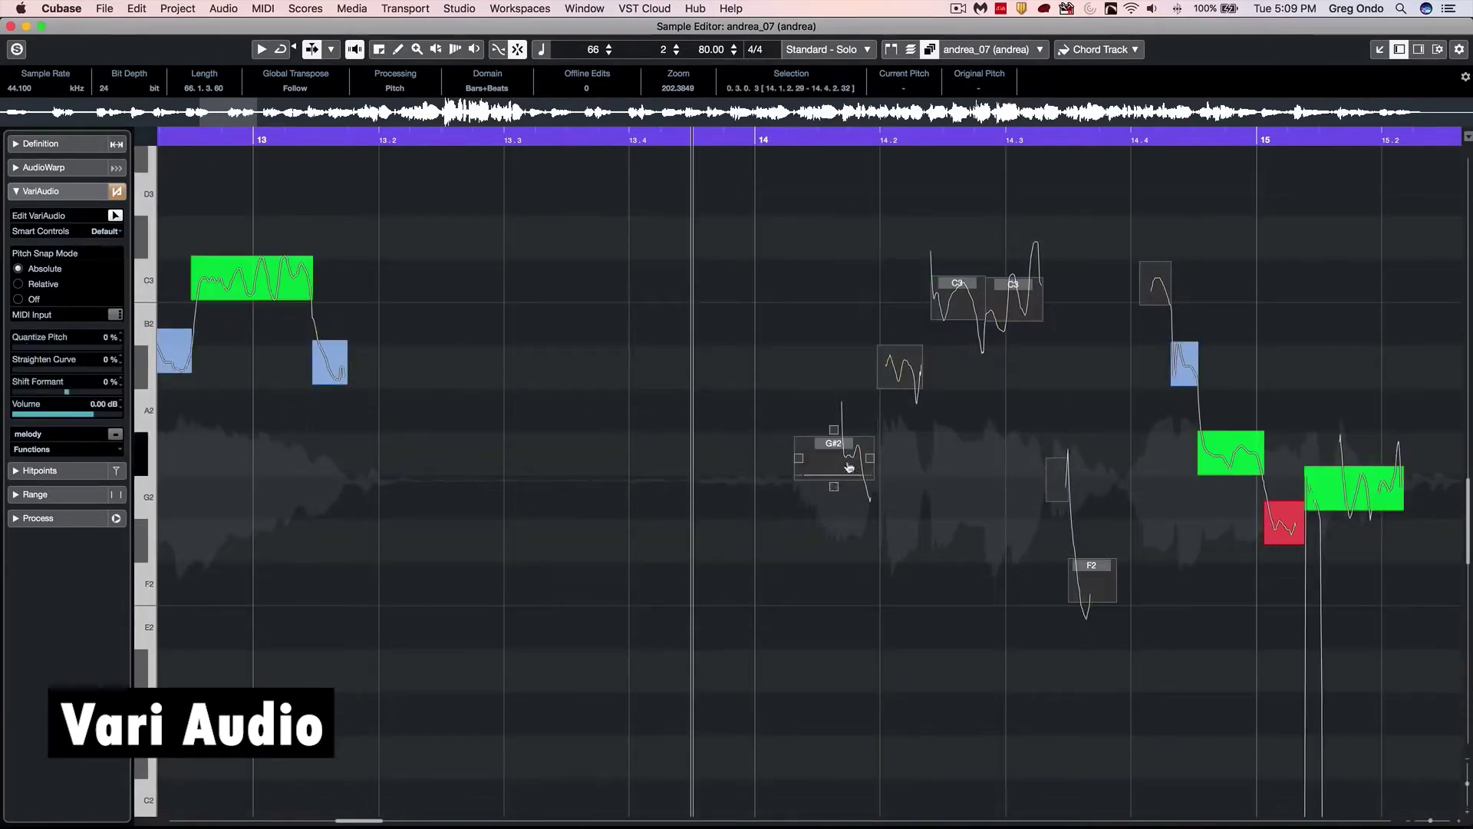
pyautogui.moveTo(834, 487); pyautogui.dragTo(905, 283)
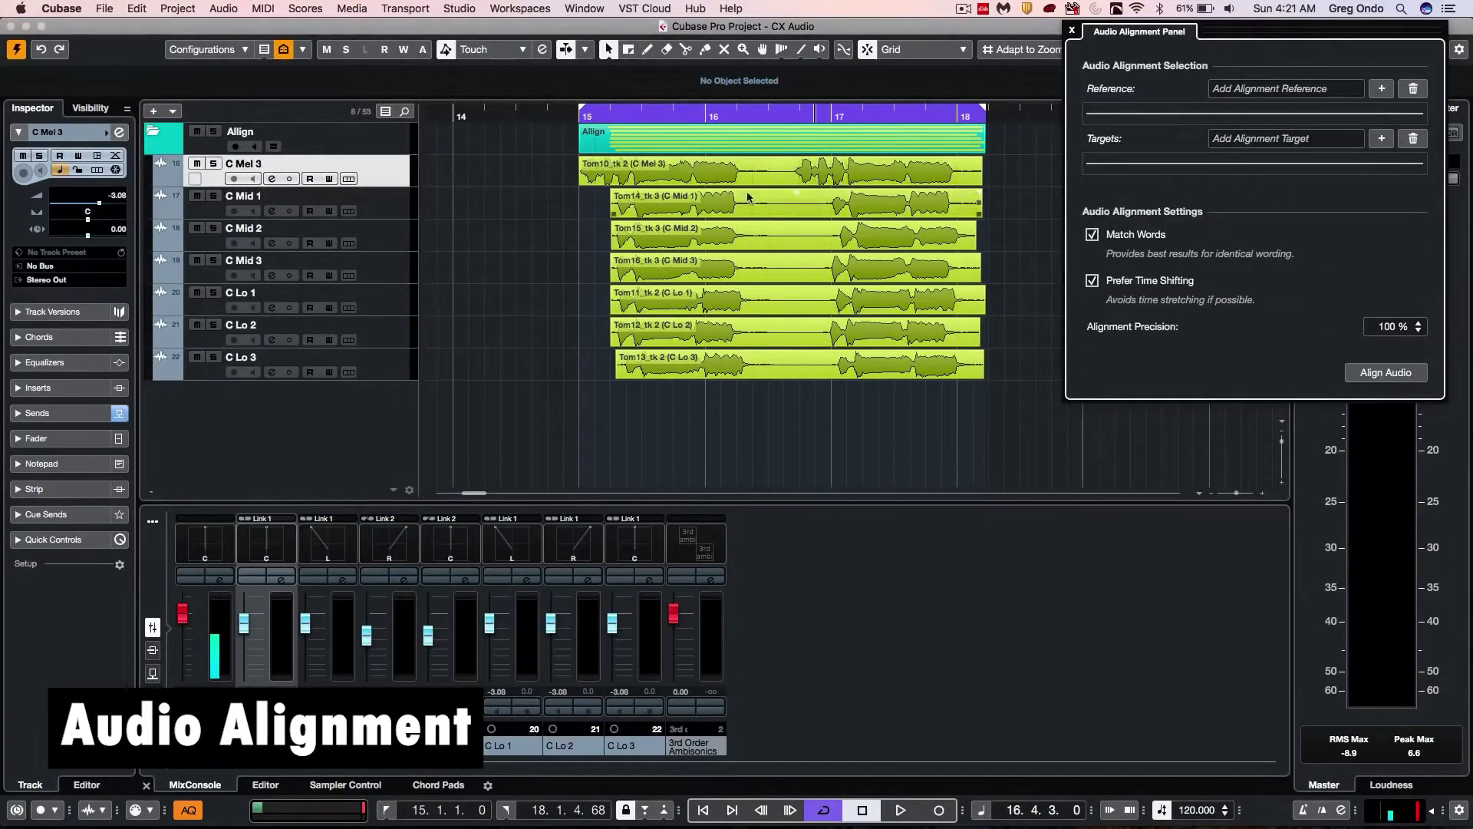
# Align the Tom15_tk 3 (C Mid 2) event to Tom14_tk 3 (C Mid 1) as the alignment reference.
pyautogui.click(748, 201)
pyautogui.click(1382, 89)
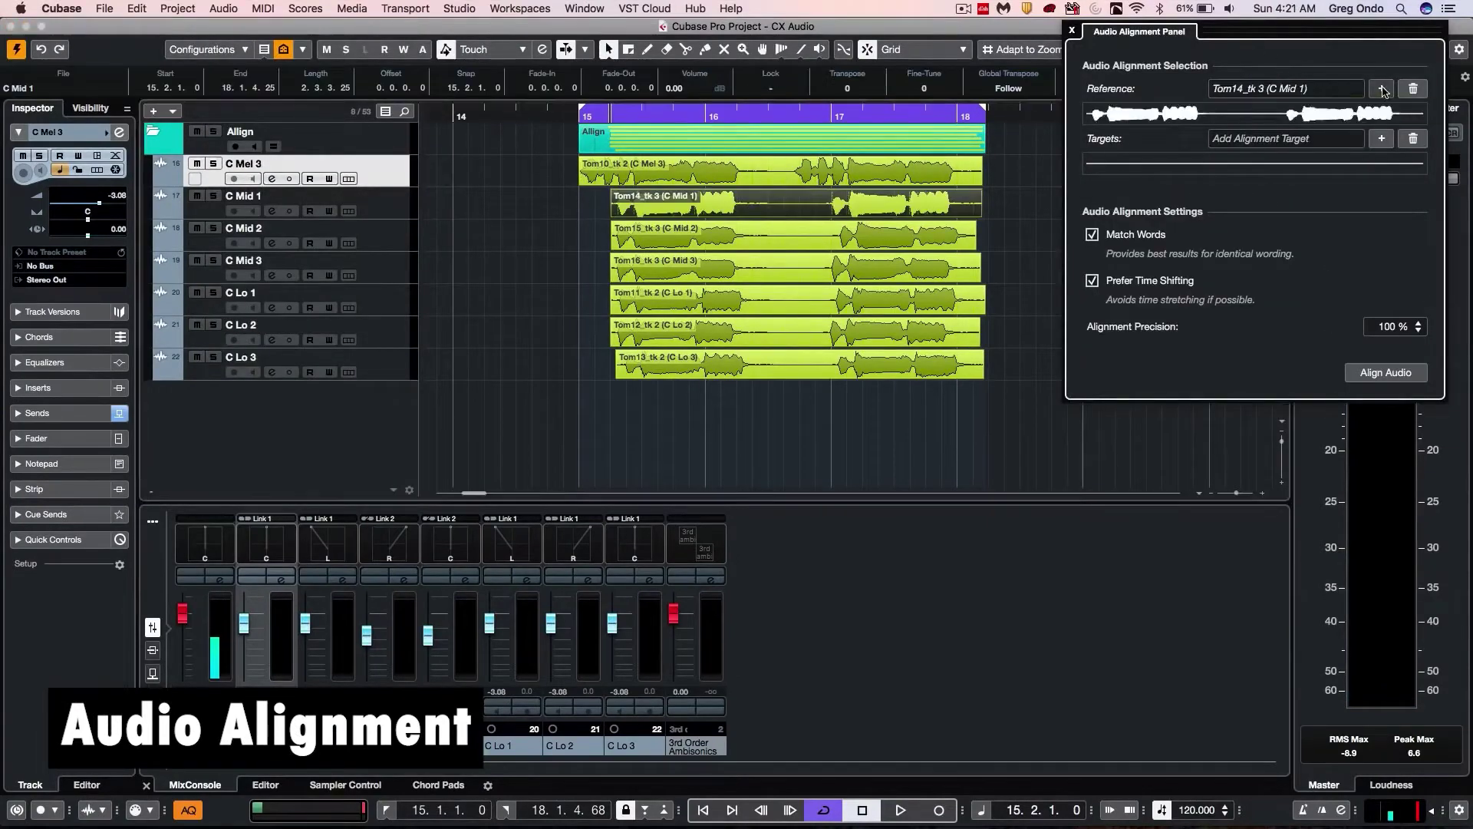
pyautogui.click(767, 240)
pyautogui.click(1381, 139)
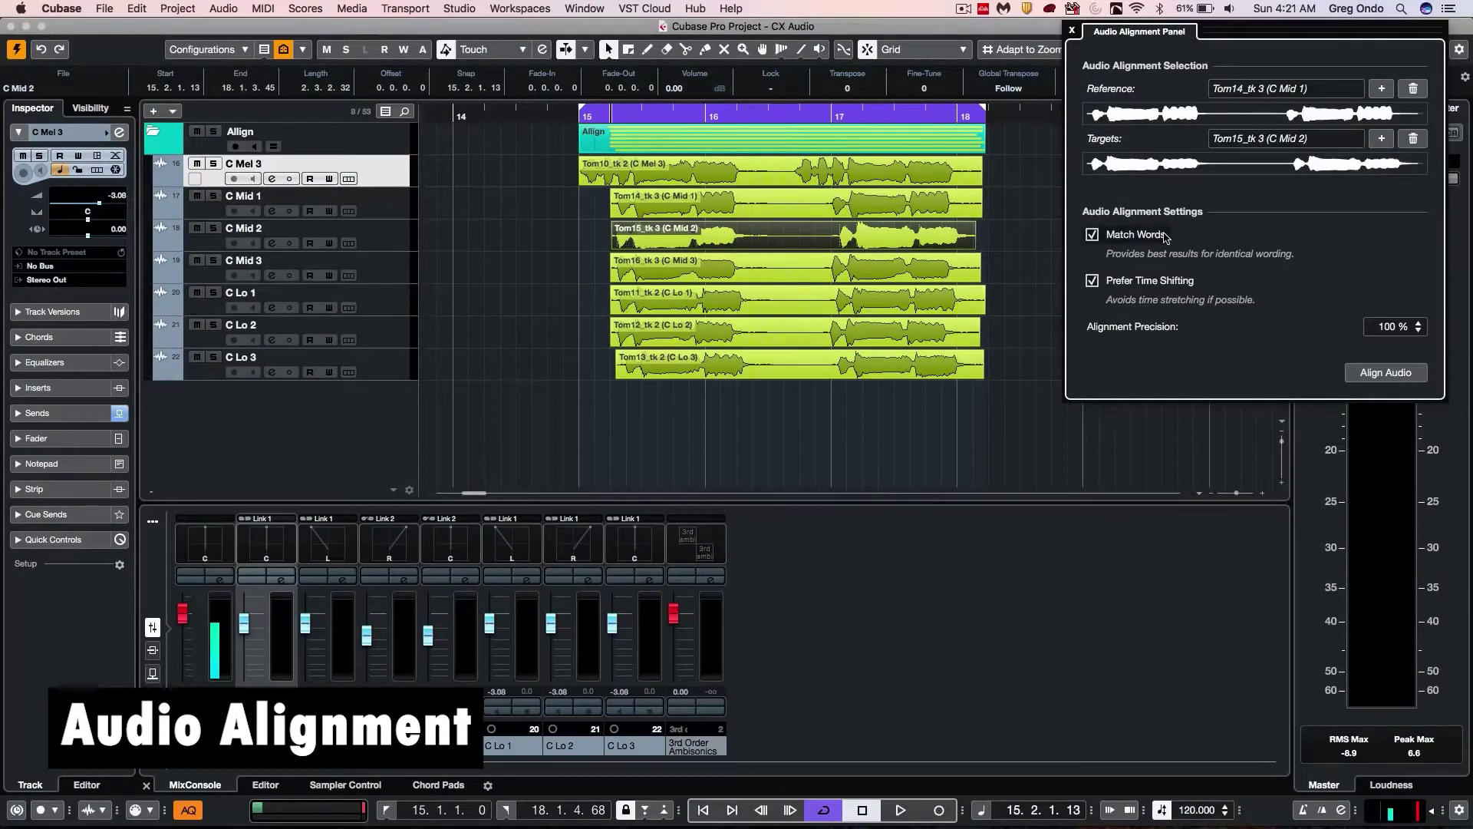
pyautogui.click(1383, 372)
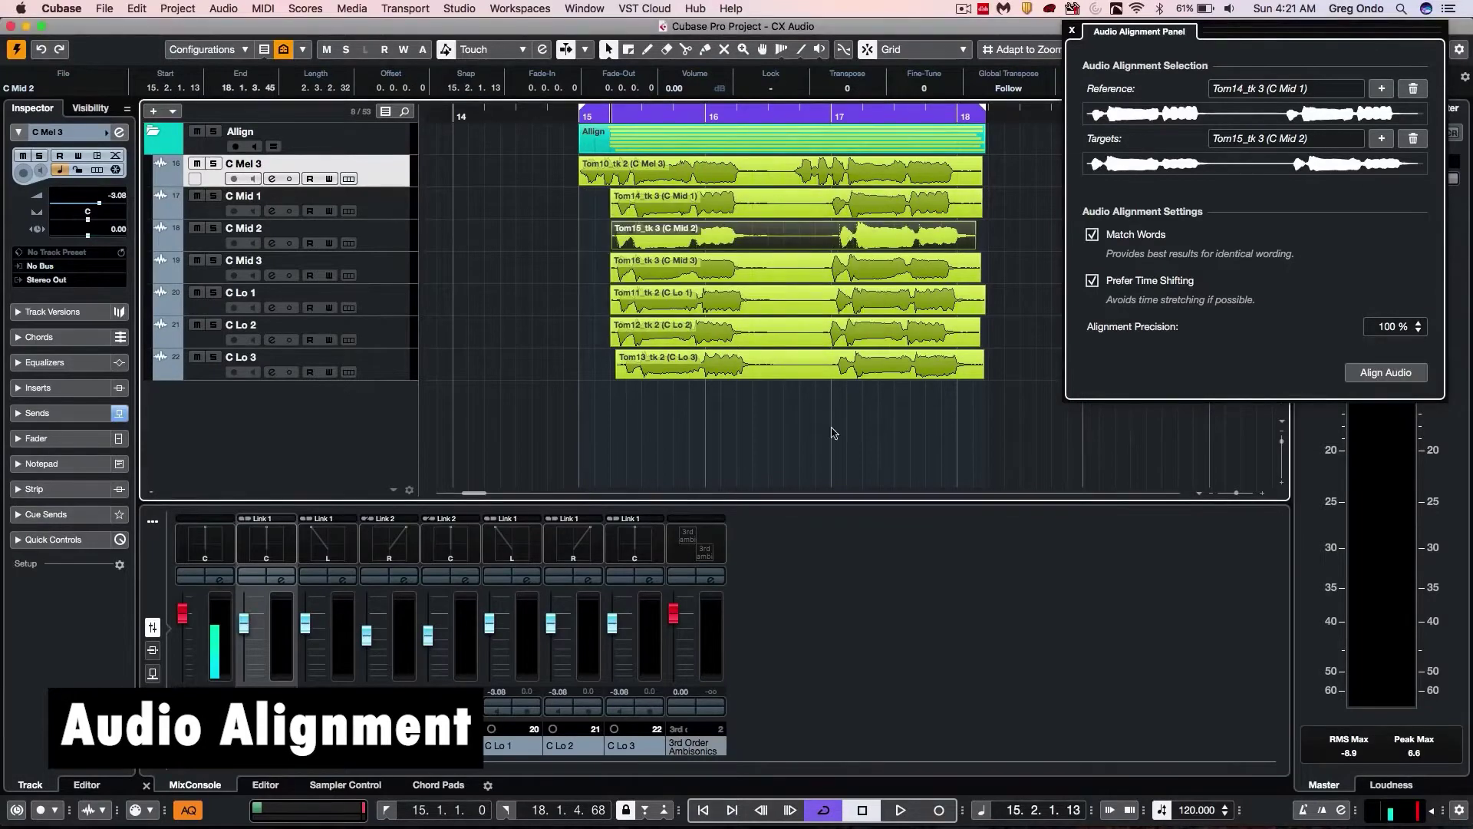
# Replace the alignment target with all takes from C Mid 2 through C Lo 3, align them to the reference, and play.
pyautogui.click(1413, 139)
pyautogui.moveTo(584, 239); pyautogui.dragTo(836, 431)
pyautogui.click(1381, 139)
pyautogui.click(1371, 374)
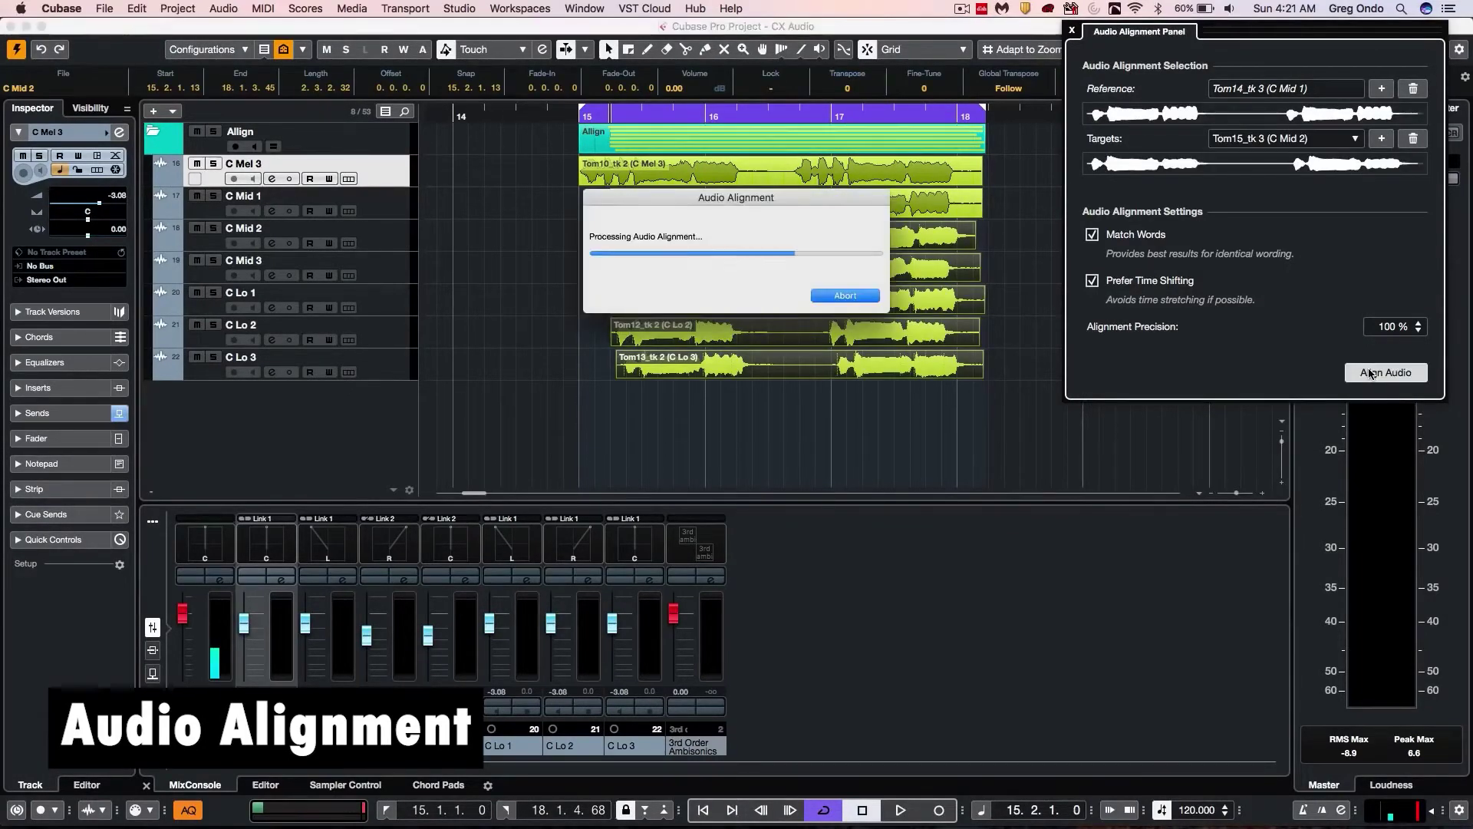
pyautogui.press('space')
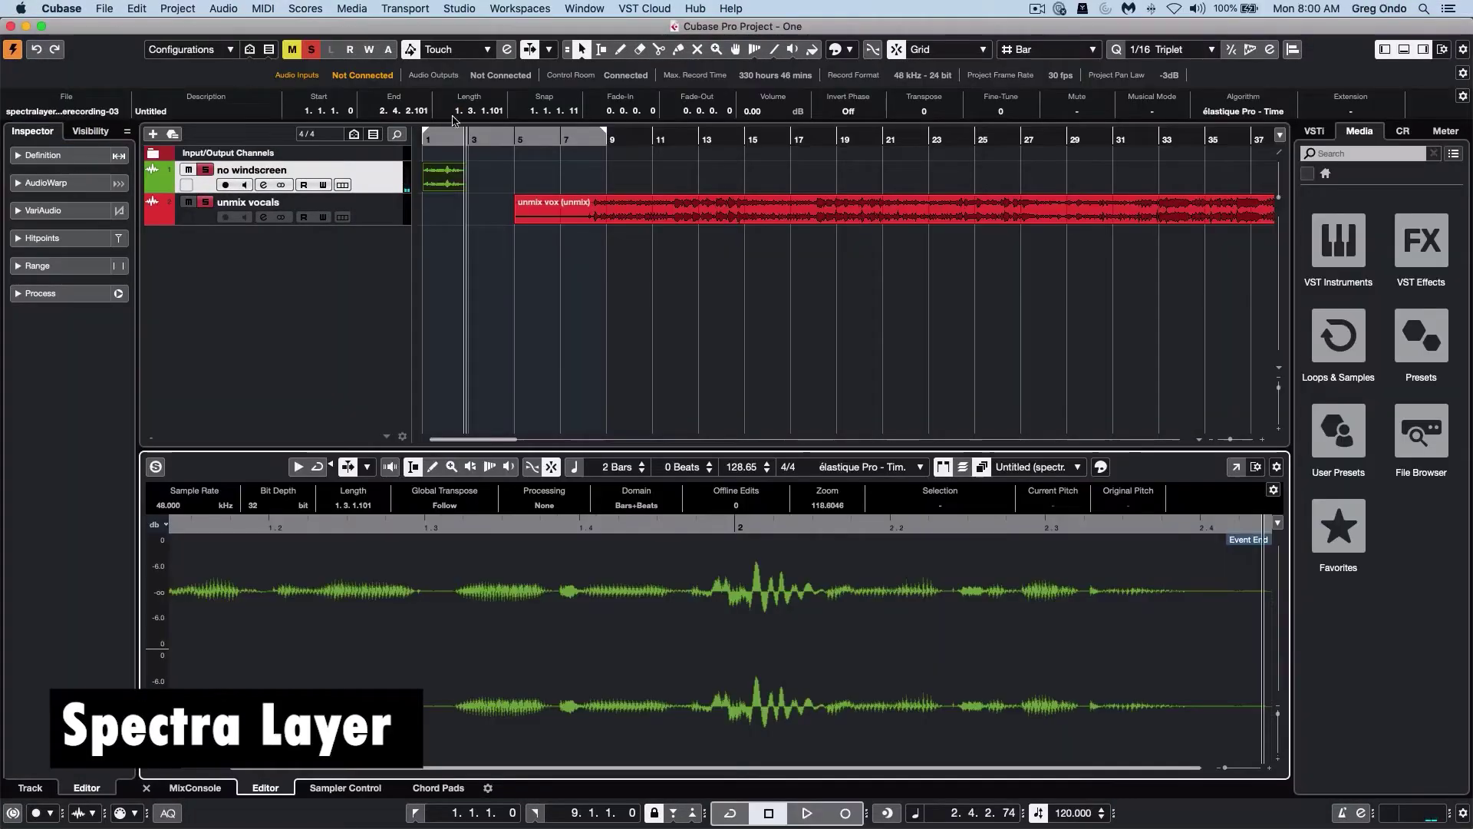
# Apply the SpectraLayers extension to the audio event on the no windscreen track.
pyautogui.click(223, 8)
pyautogui.moveTo(246, 153)
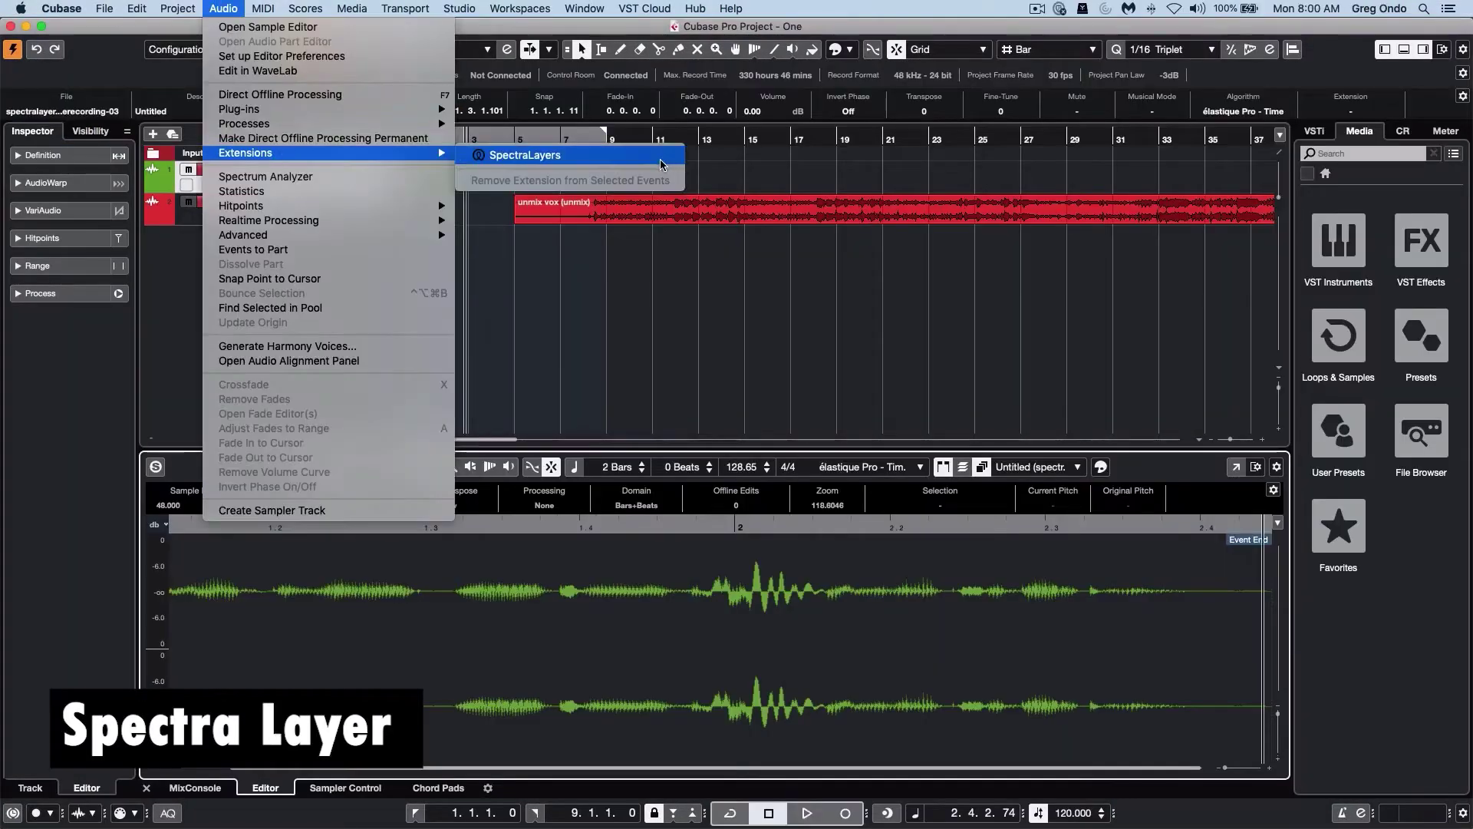
pyautogui.click(660, 158)
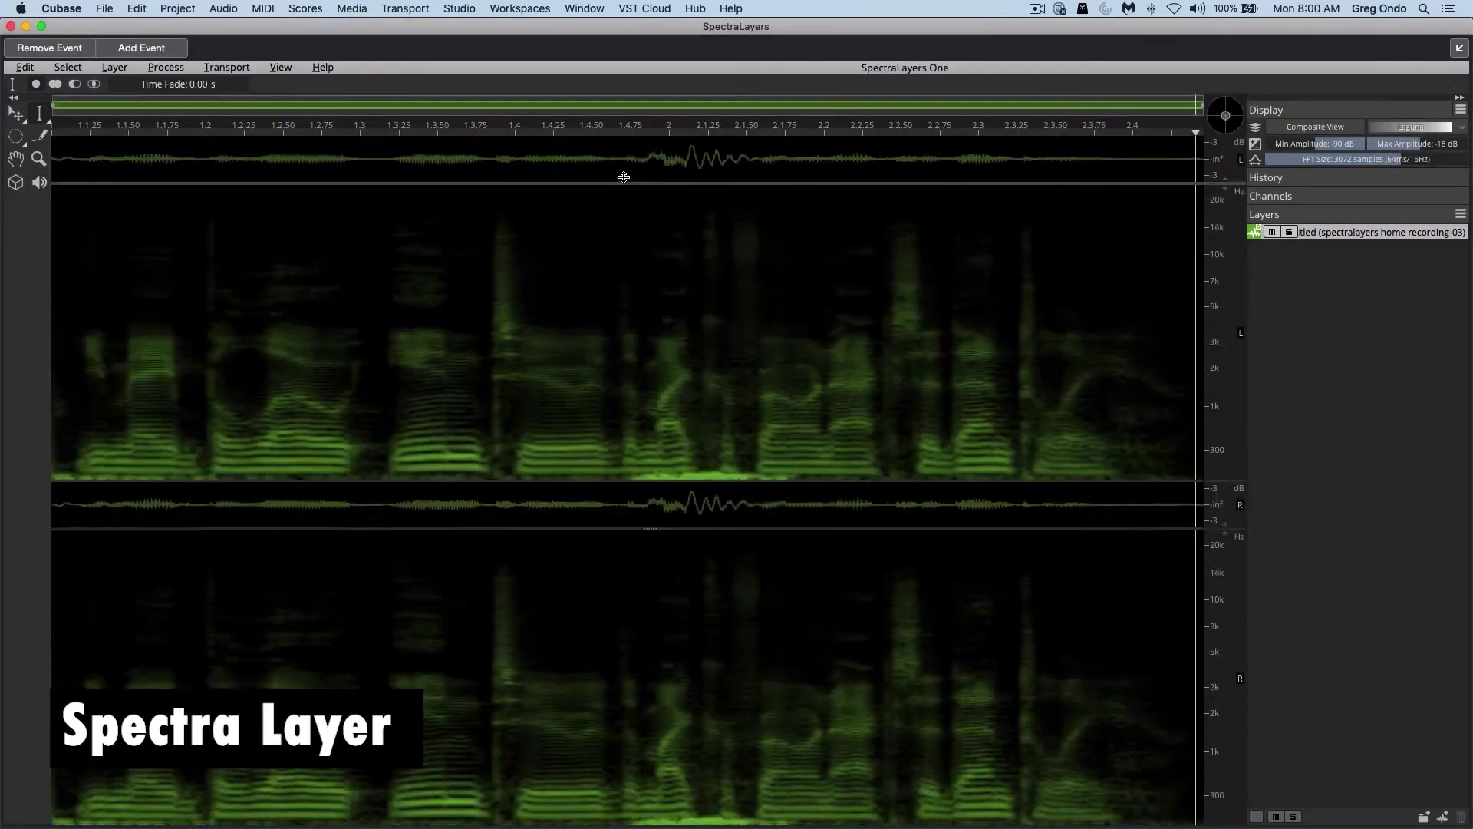
# Select and delete the low-frequency rumble below about 60 Hz around bar 2 in the spectrogram, and play the recording.
pyautogui.moveTo(691, 300)
pyautogui.mouseDown()
pyautogui.moveTo(608, 381)
pyautogui.moveTo(697, 283)
pyautogui.mouseUp()
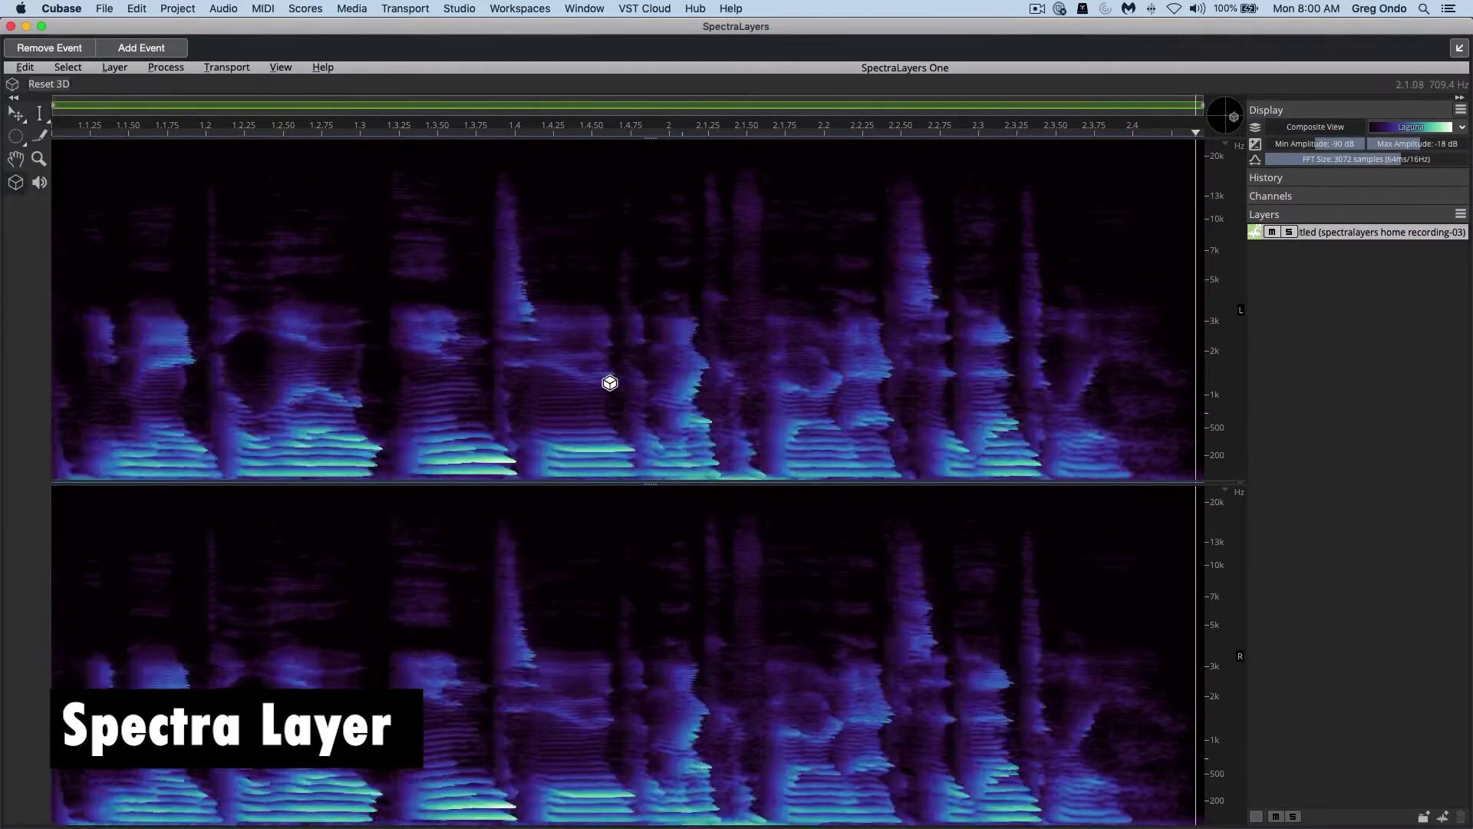
pyautogui.scroll(5, 710, 306)
pyautogui.scroll(5, 1217, 411)
pyautogui.scroll(5, 1217, 410)
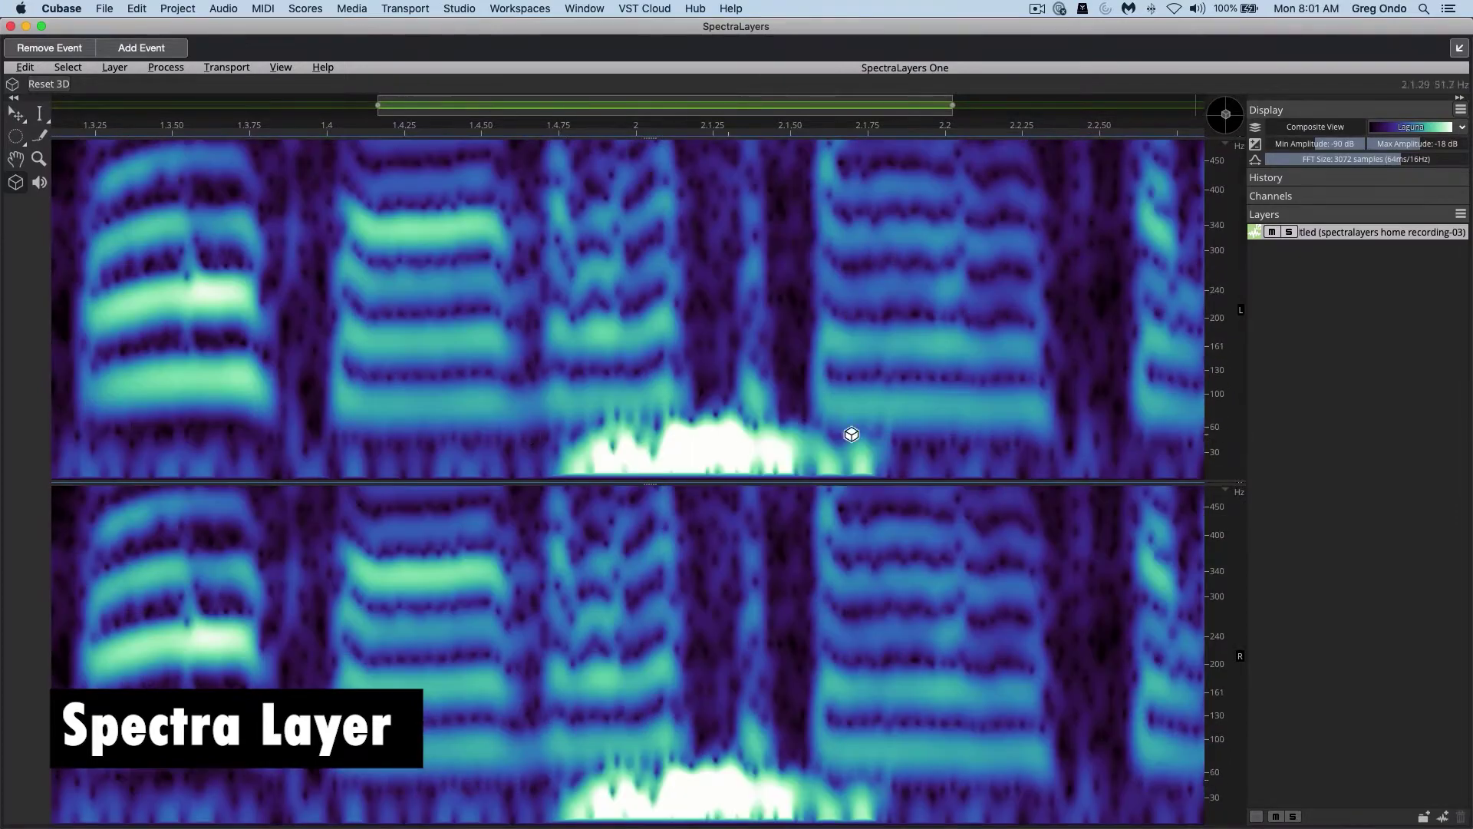
pyautogui.click(17, 137)
pyautogui.click(66, 177)
pyautogui.moveTo(907, 420)
pyautogui.mouseDown()
pyautogui.moveTo(768, 474)
pyautogui.moveTo(554, 486)
pyautogui.mouseUp()
pyautogui.press('Delete')
pyautogui.press('space')
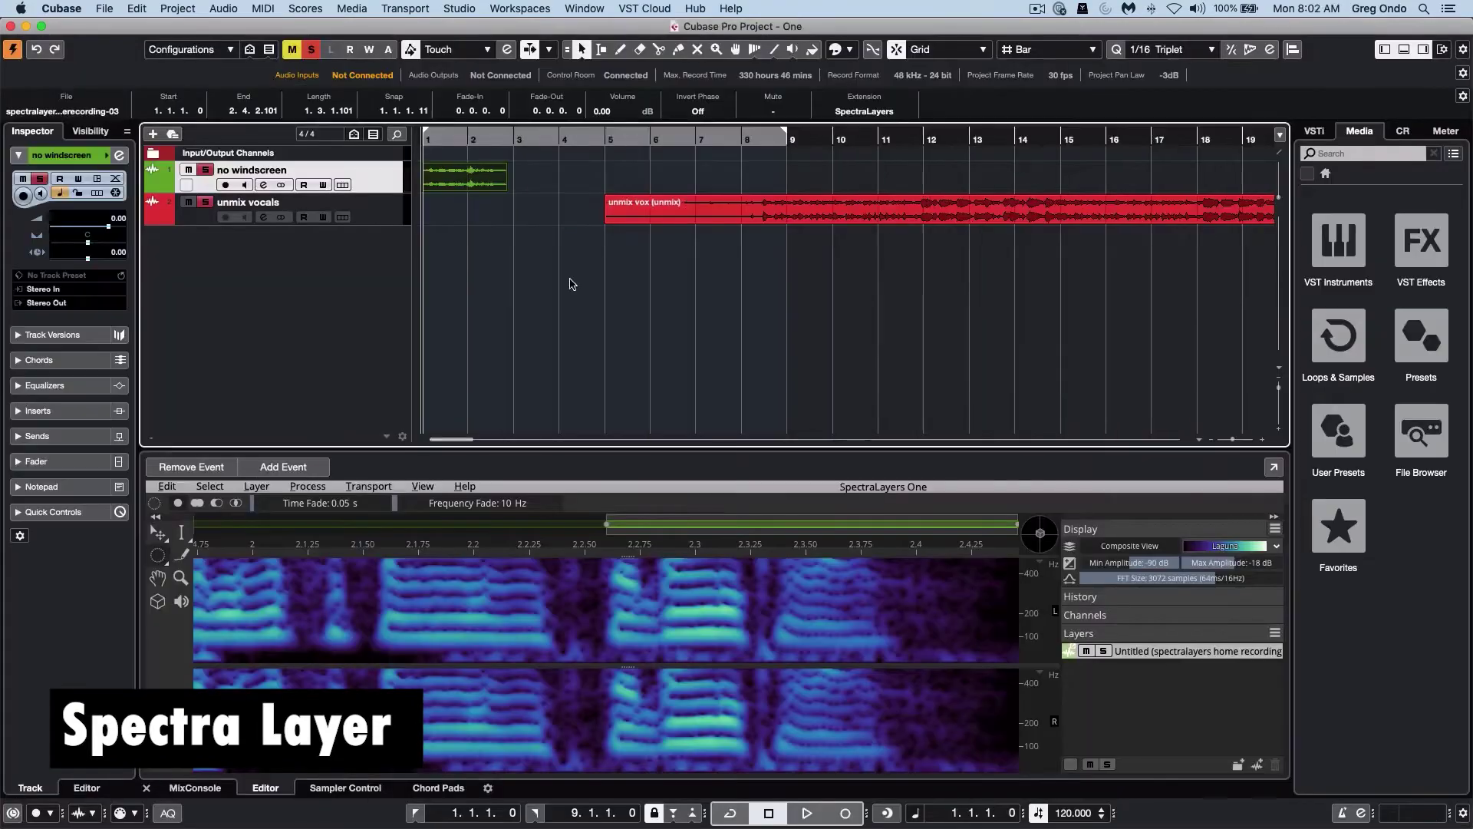
pyautogui.click(224, 8)
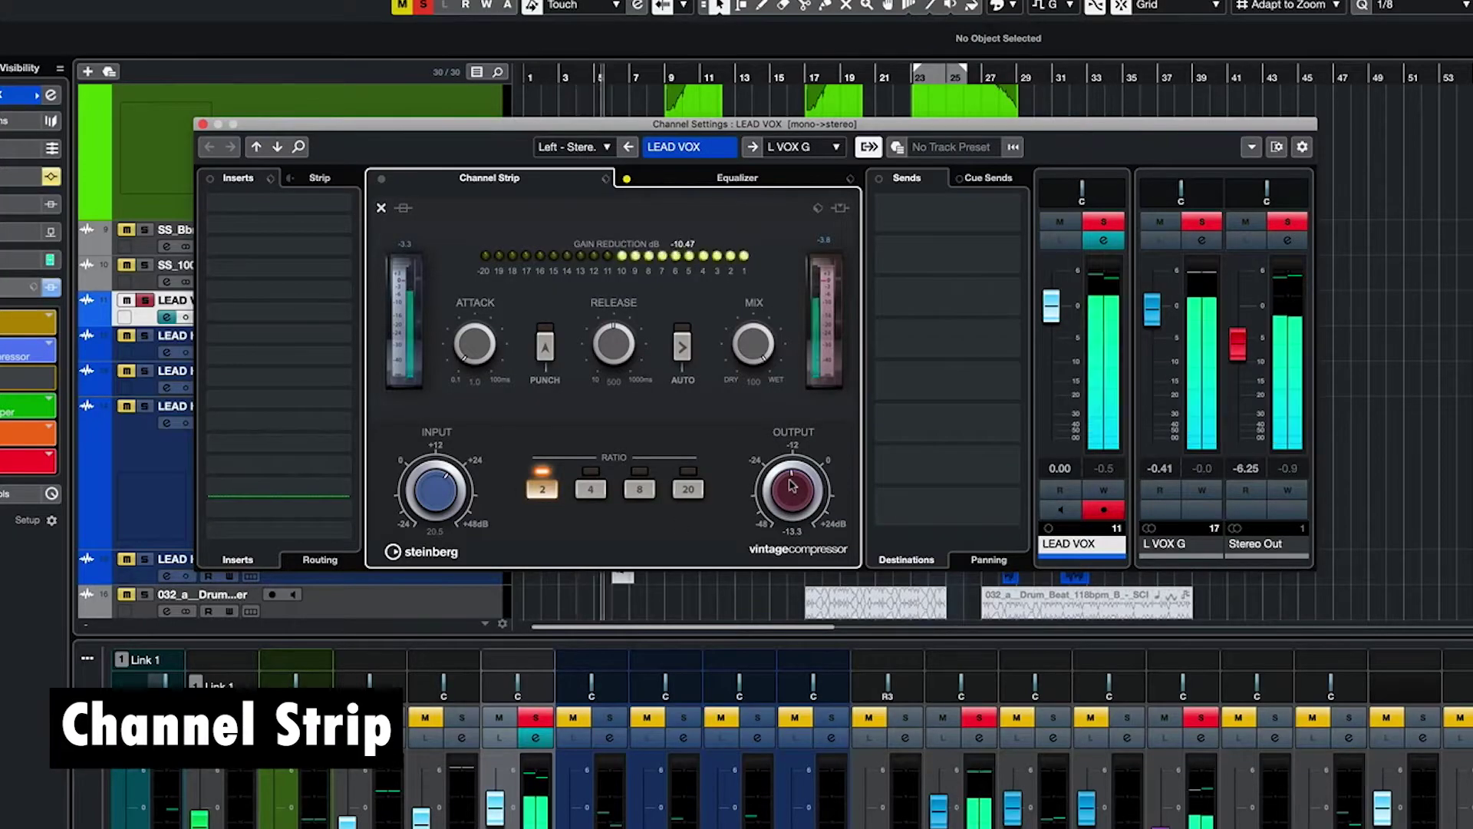
# Switch the LEAD VOX channel strip compressor to the Tube Compressor and close its detailed view.
pyautogui.click(516, 204)
pyautogui.click(591, 194)
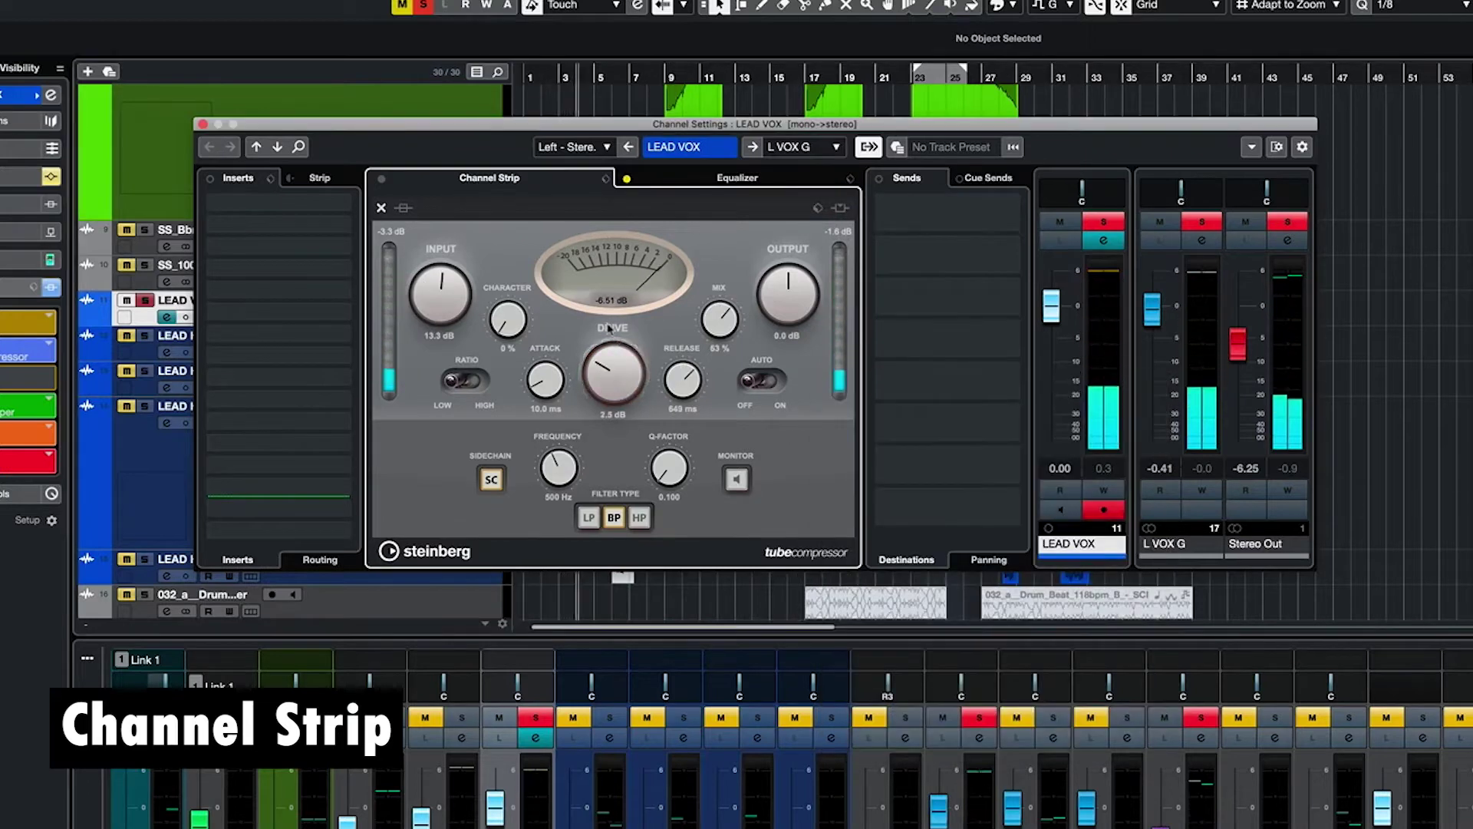
pyautogui.click(381, 207)
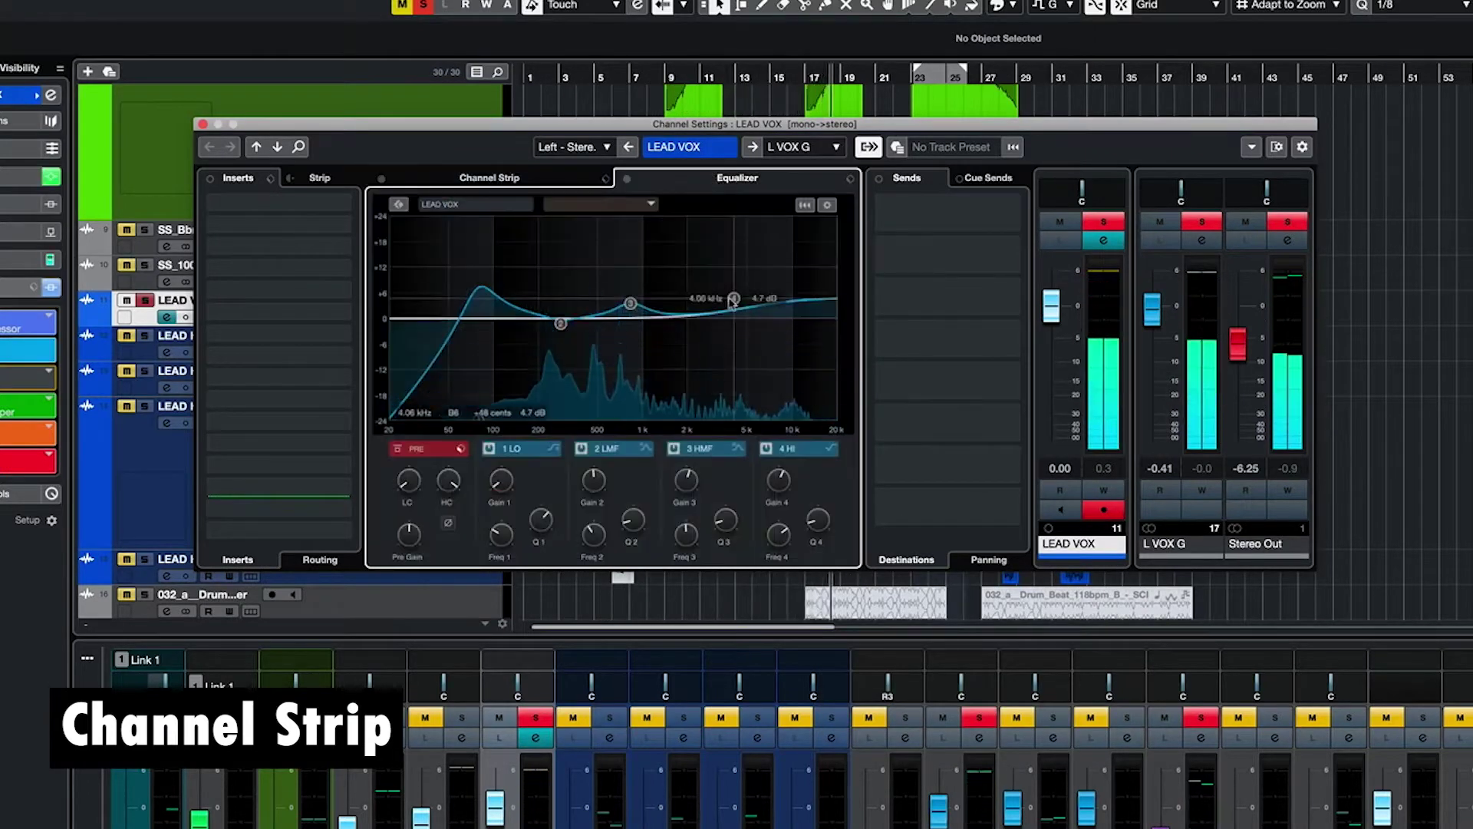
# Compare the CHOIR G channel's spectrum with LEAD VOX in the equalizer, and return to the channel strip.
pyautogui.click(614, 204)
pyautogui.click(583, 369)
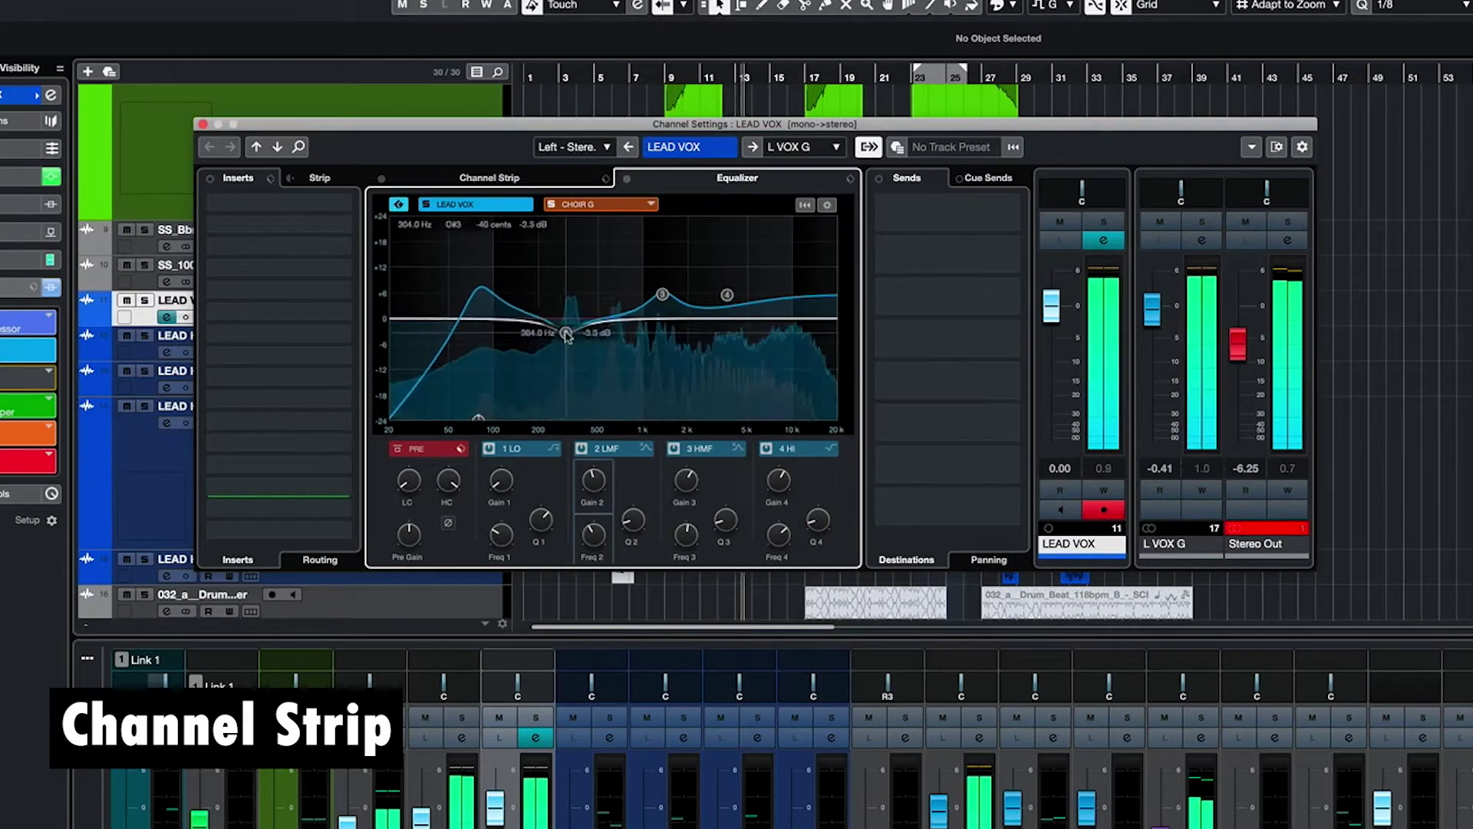
pyautogui.click(490, 177)
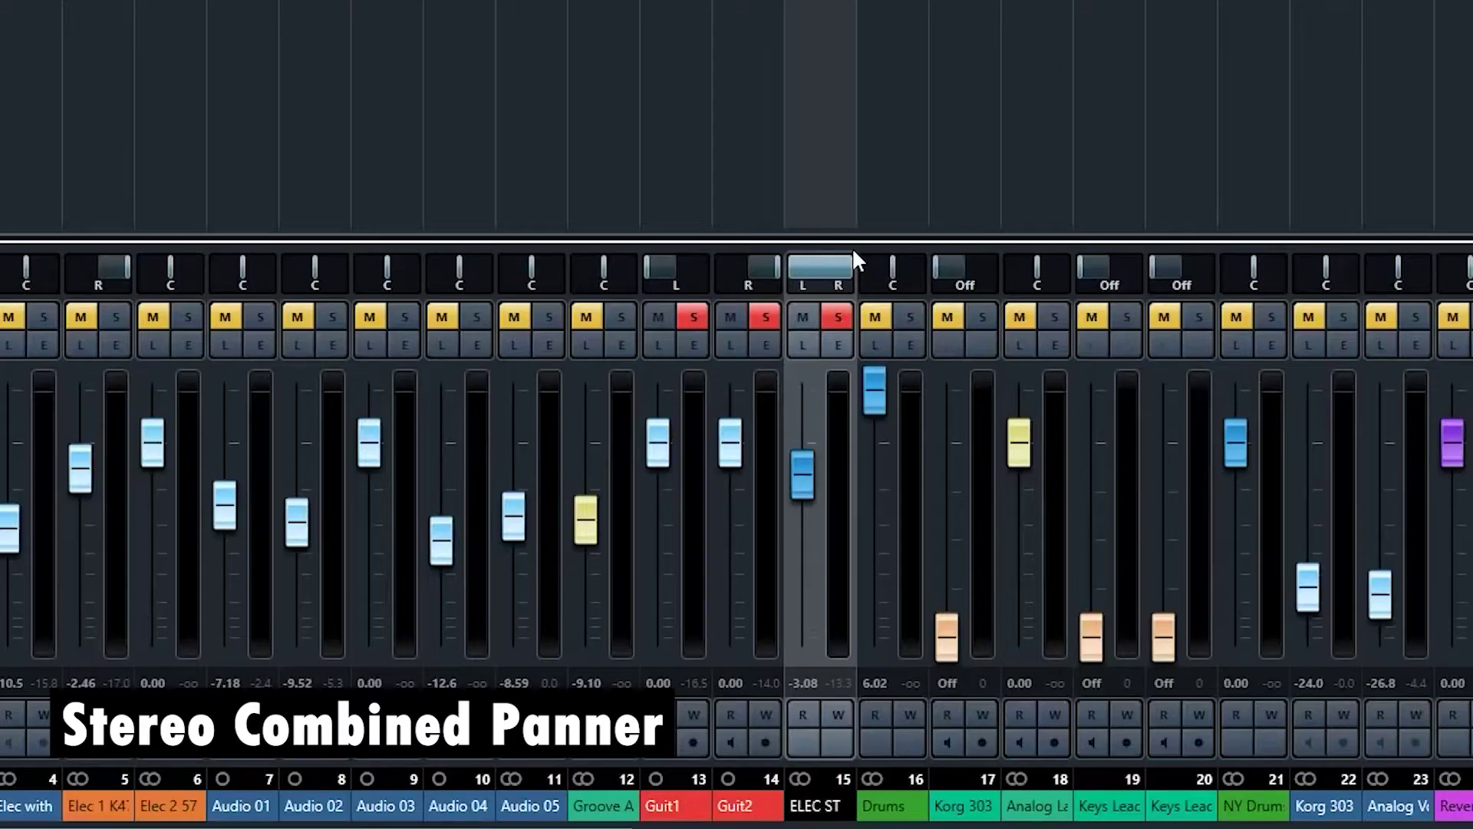
# Narrow the ELEC ST channel's stereo panner range to L3 and R, and shift the range toward the left channel.
pyautogui.moveTo(852, 253); pyautogui.dragTo(766, 334)
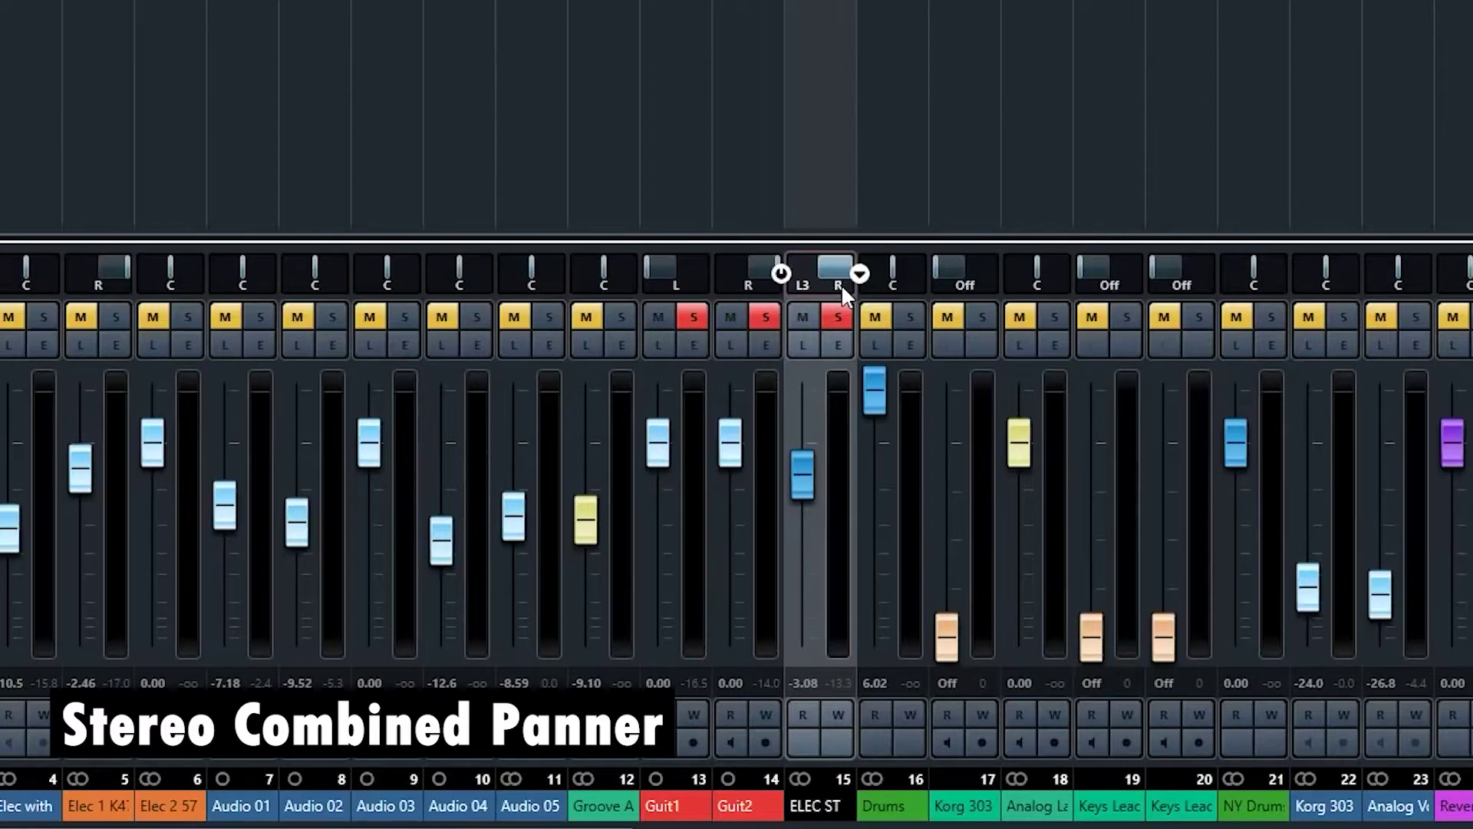
pyautogui.moveTo(833, 266); pyautogui.dragTo(812, 265)
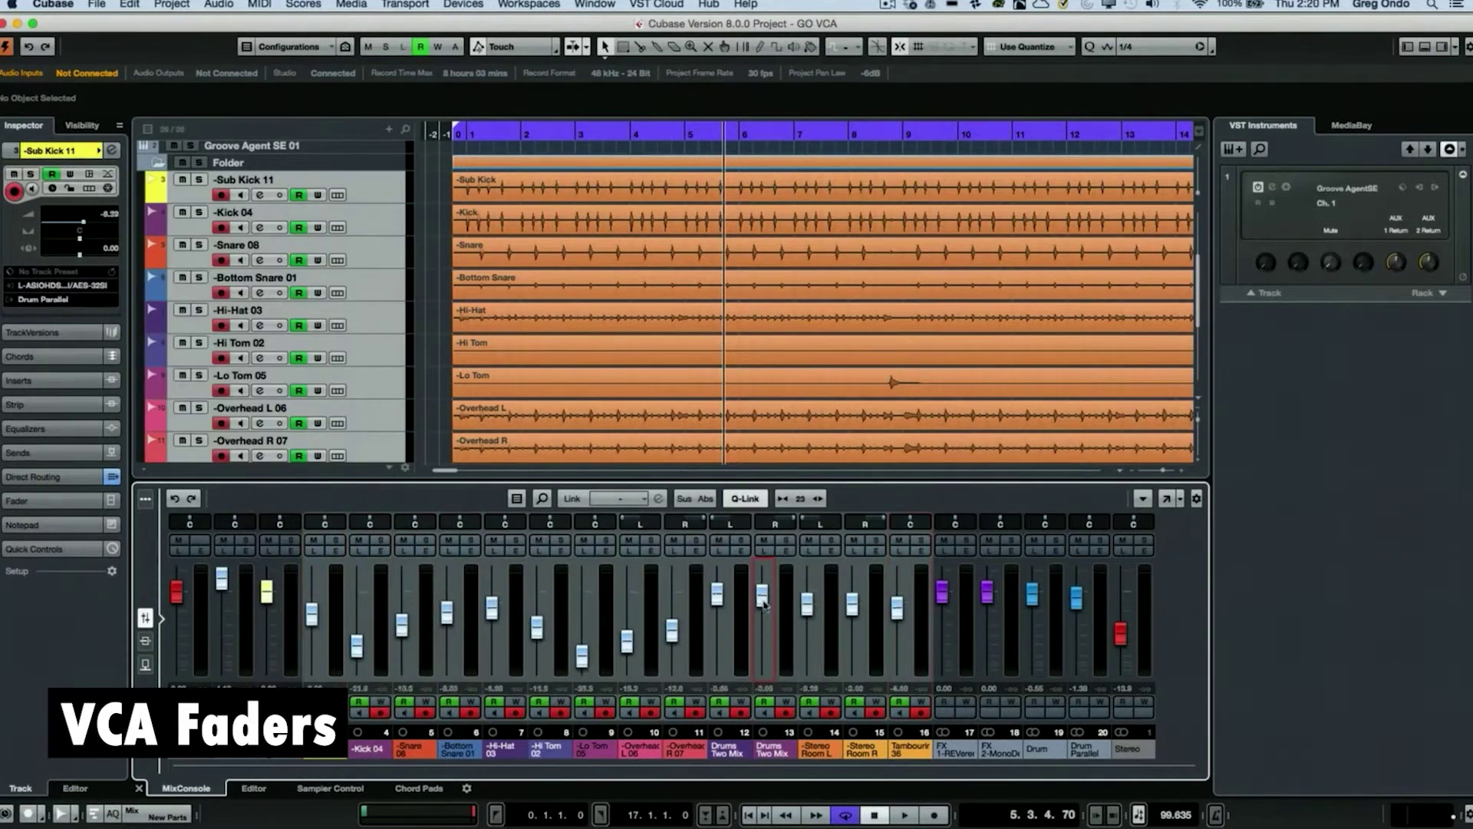
# Raise the selected drum channel faders together with Q-Link, and view the settings for a link group named drums.
pyautogui.moveTo(781, 608); pyautogui.dragTo(778, 592)
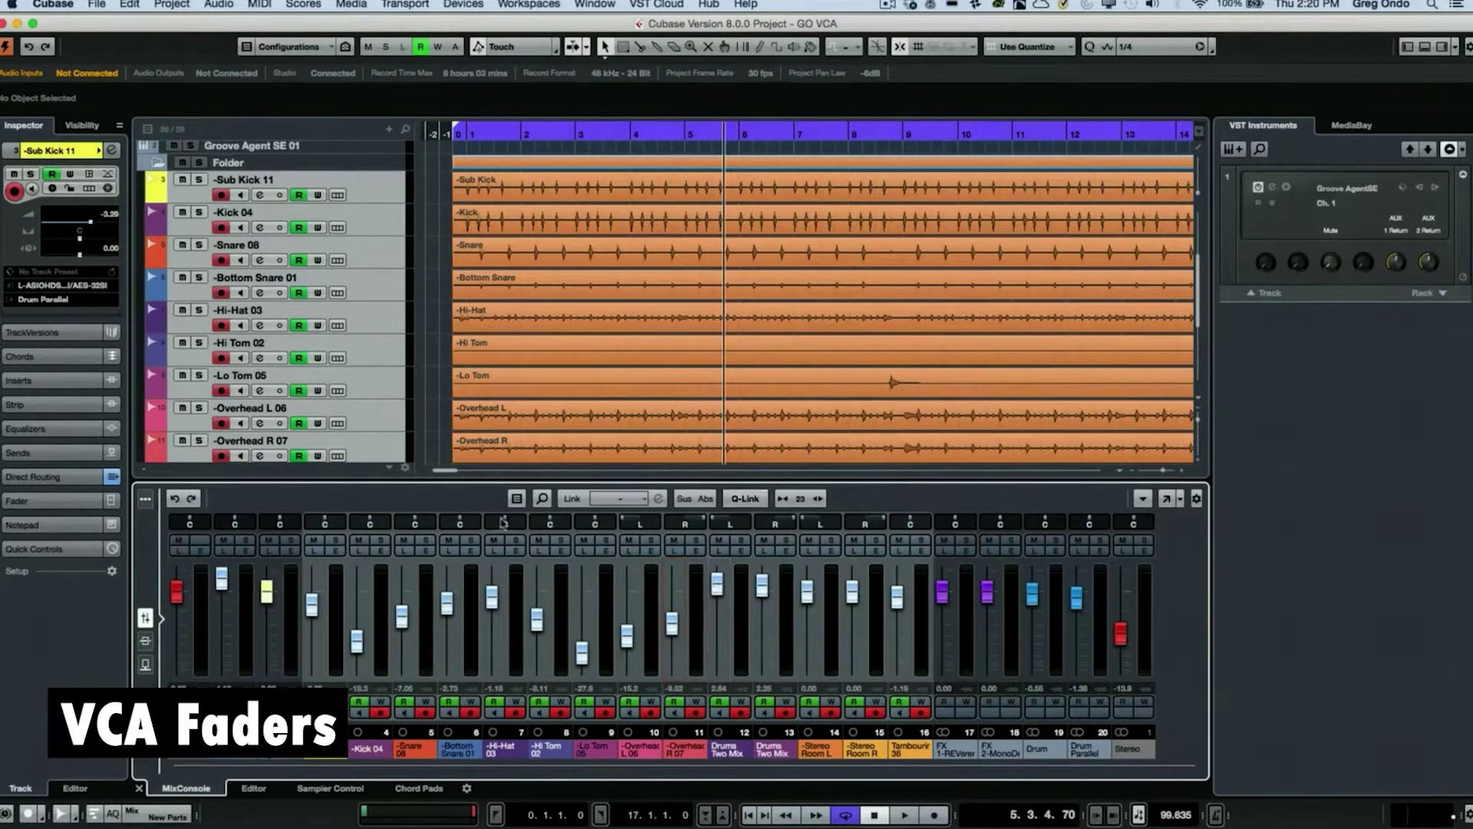
pyautogui.click(577, 498)
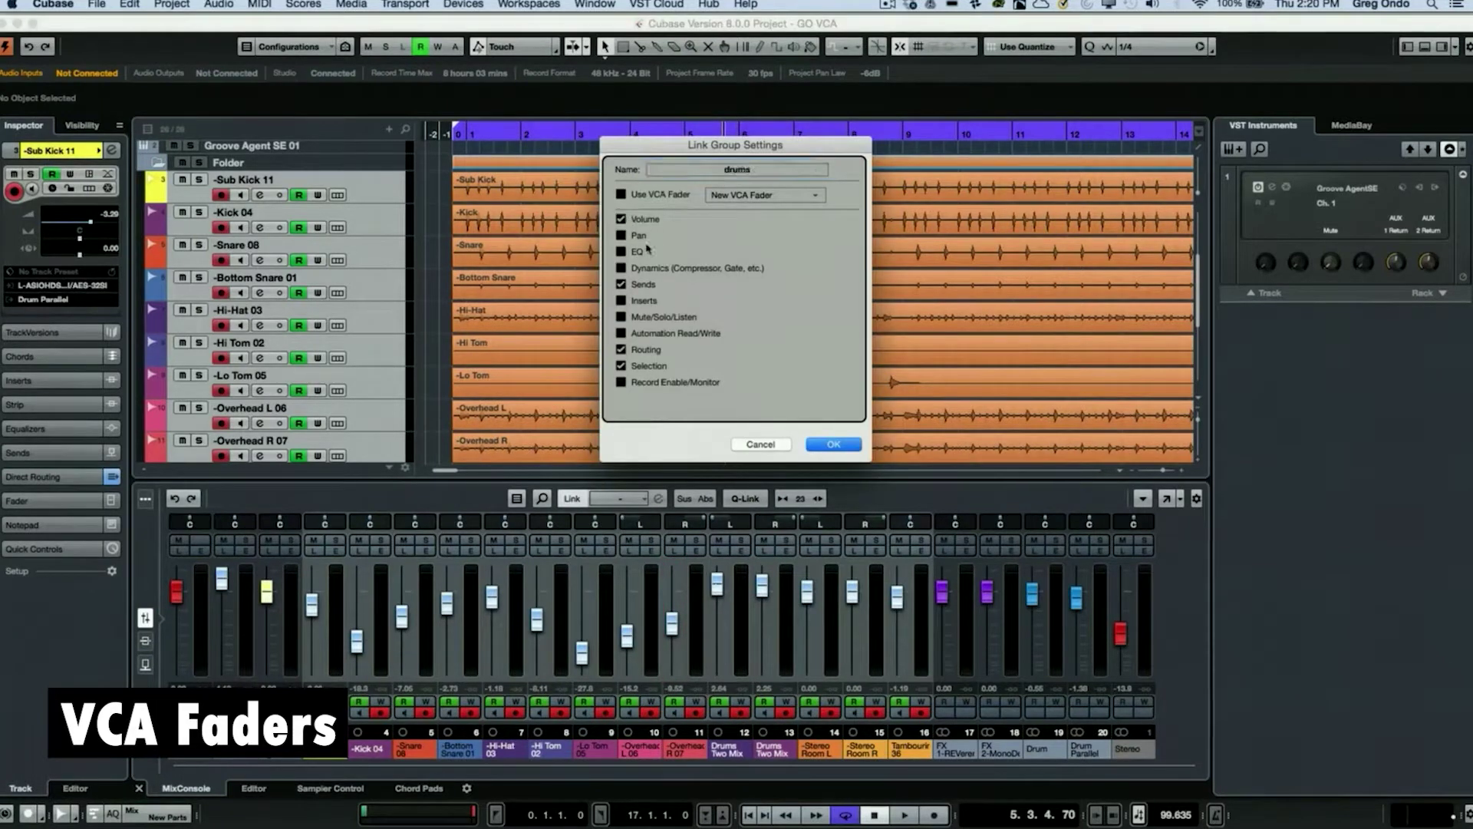
pyautogui.click(761, 445)
# Lower the Stereo Room L fader with Q-Link enabled while the drums play, and stop playback.
pyautogui.press('space')
pyautogui.click(744, 499)
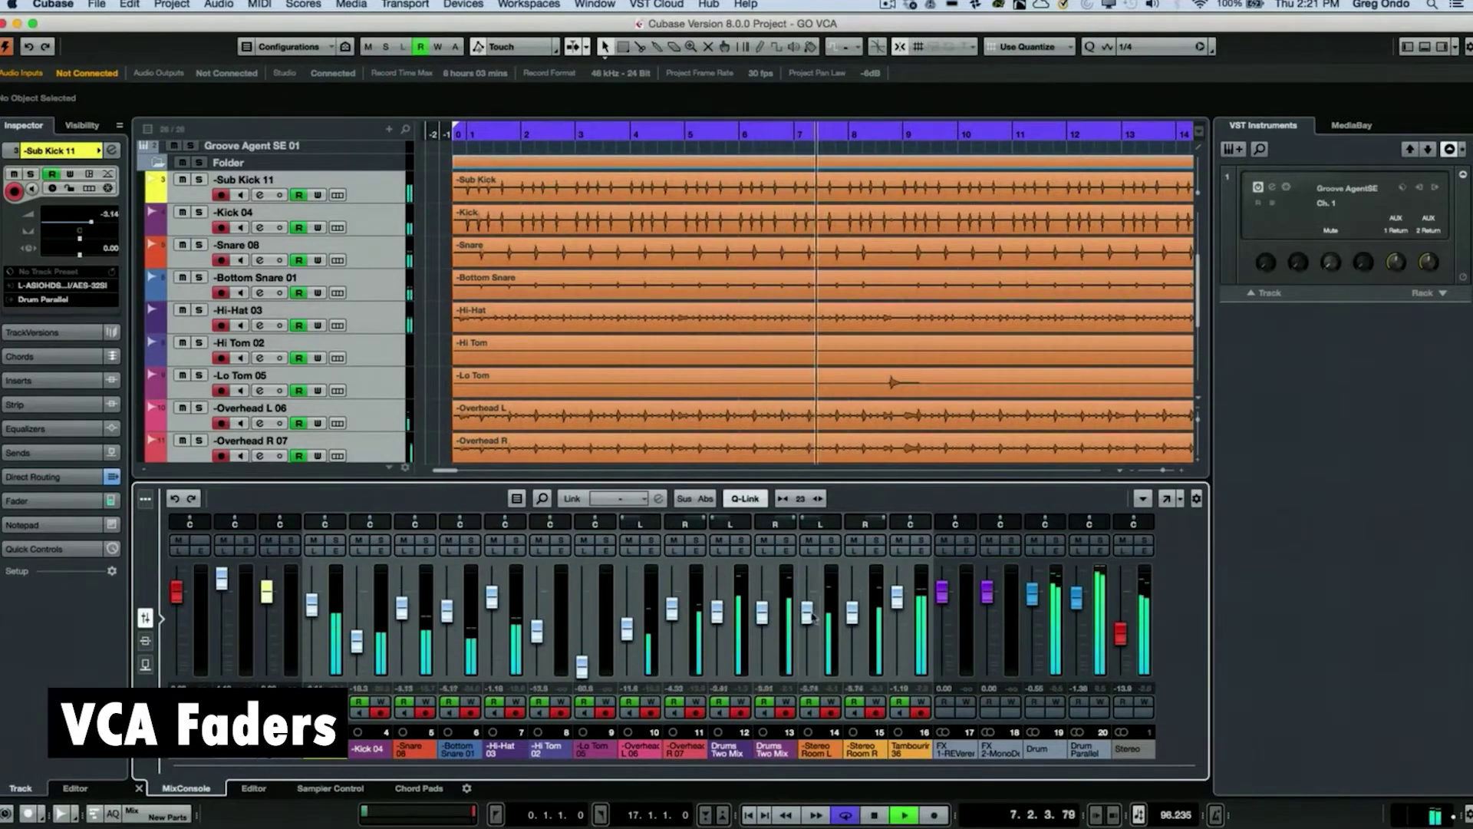
pyautogui.moveTo(808, 593)
pyautogui.mouseDown()
pyautogui.moveTo(812, 623)
pyautogui.moveTo(813, 608)
pyautogui.mouseUp()
pyautogui.press('space')
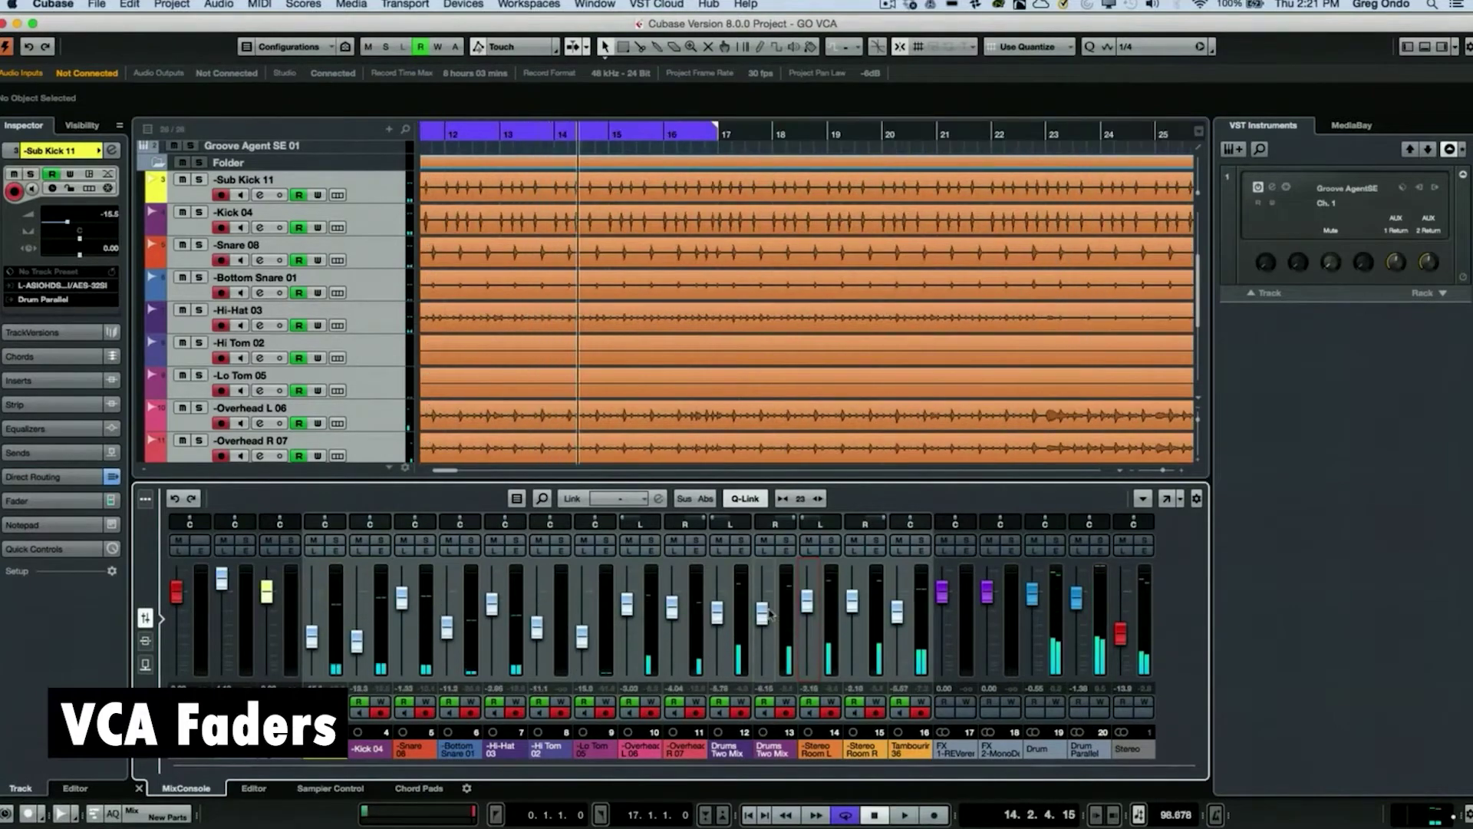
# Add a group channel for the selected drum channels, and raise its fader while the drums play.
pyautogui.rightClick(924, 580)
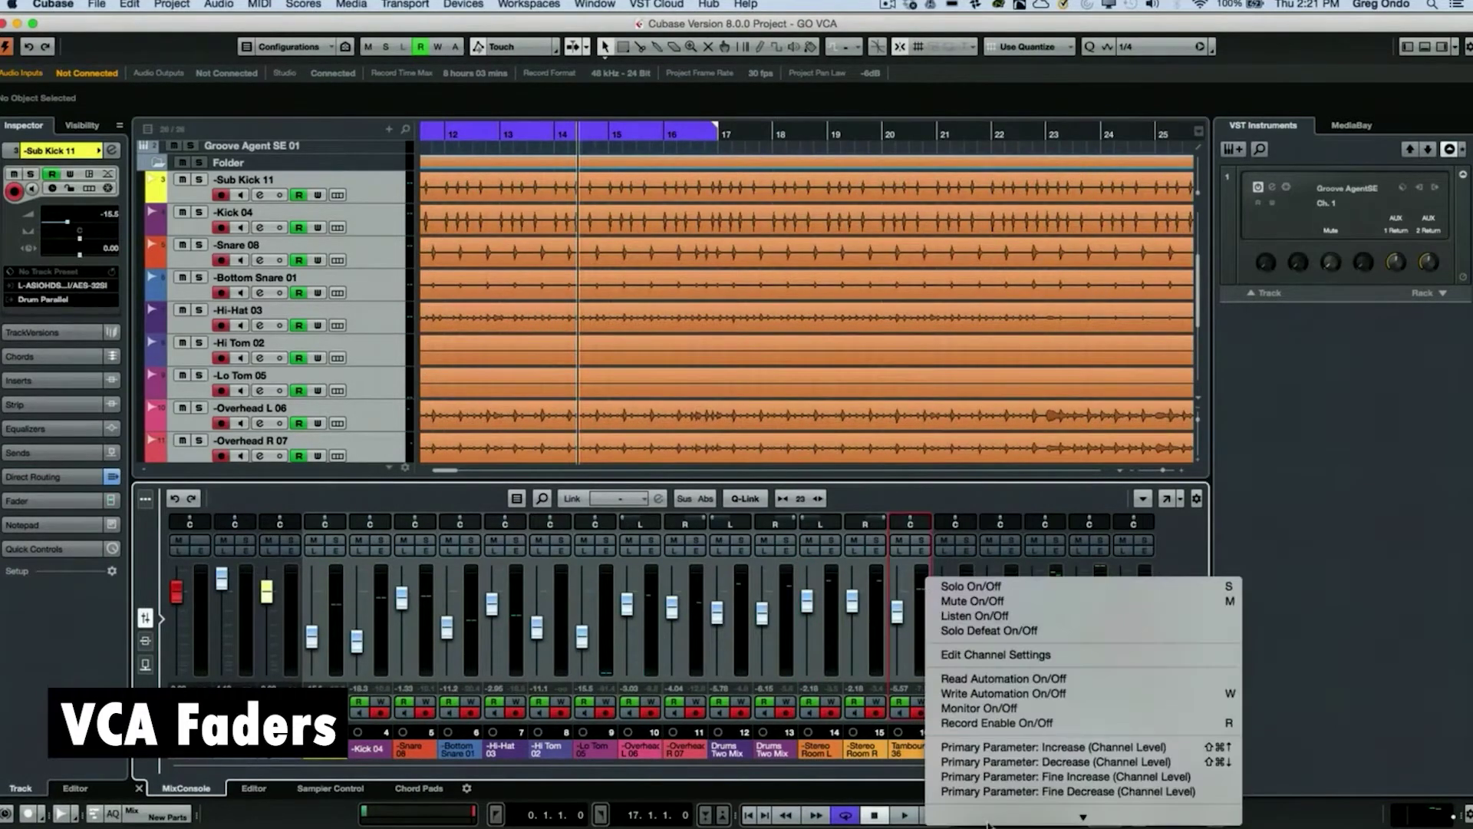
pyautogui.scroll(-10, 940, 587)
pyautogui.click(951, 589)
pyautogui.click(733, 274)
pyautogui.click(1052, 274)
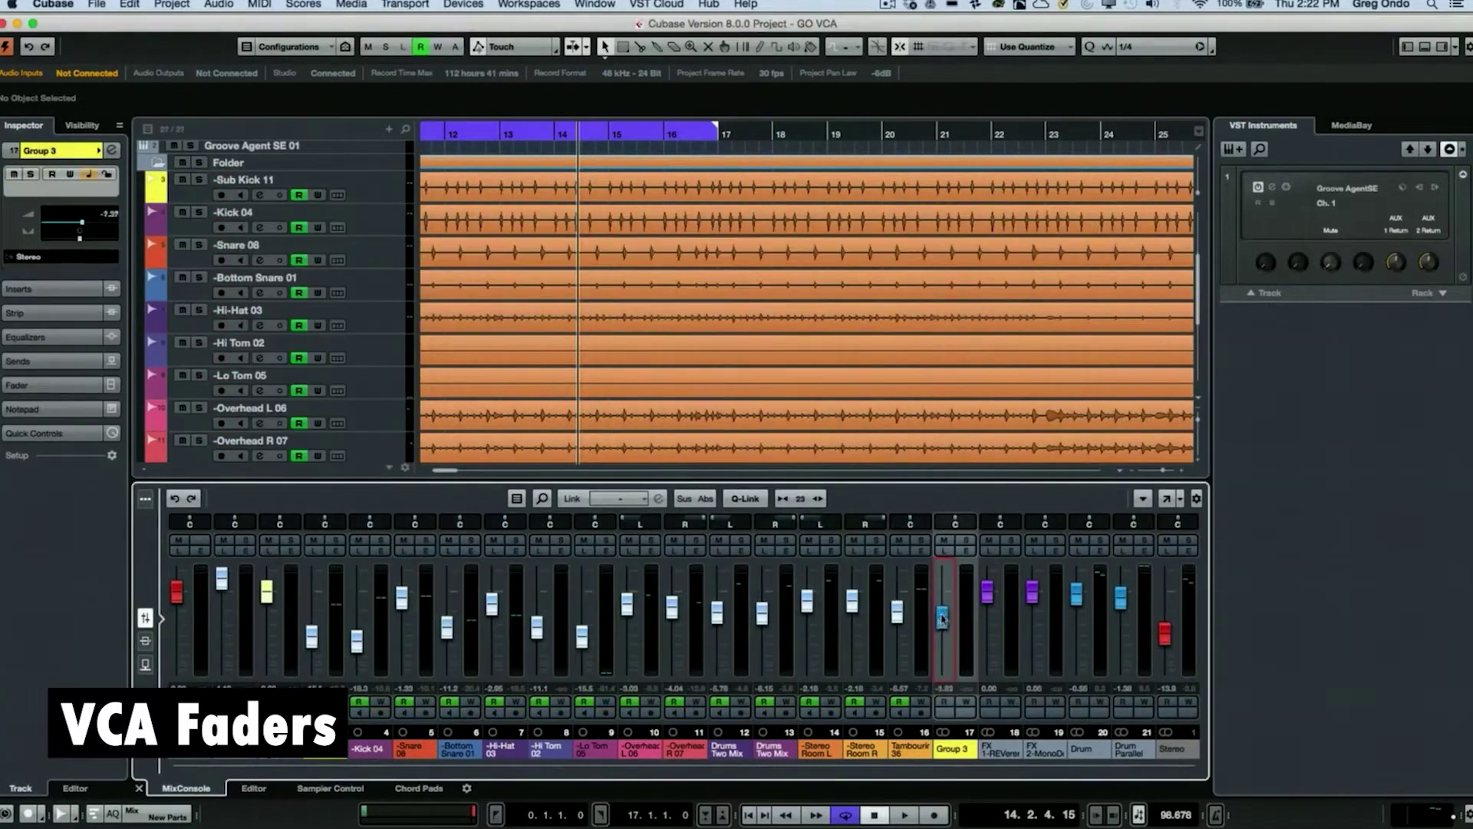
pyautogui.moveTo(942, 618); pyautogui.dragTo(942, 593)
pyautogui.press('space')
pyautogui.click(966, 550)
# Choose the HP18 filter shape in Retrologue 2, and set oscillator 1's Shape to about 48.5 %.
pyautogui.moveTo(792, 298); pyautogui.dragTo(792, 269)
pyautogui.moveTo(964, 298); pyautogui.dragTo(964, 275)
pyautogui.click(791, 183)
pyautogui.click(992, 183)
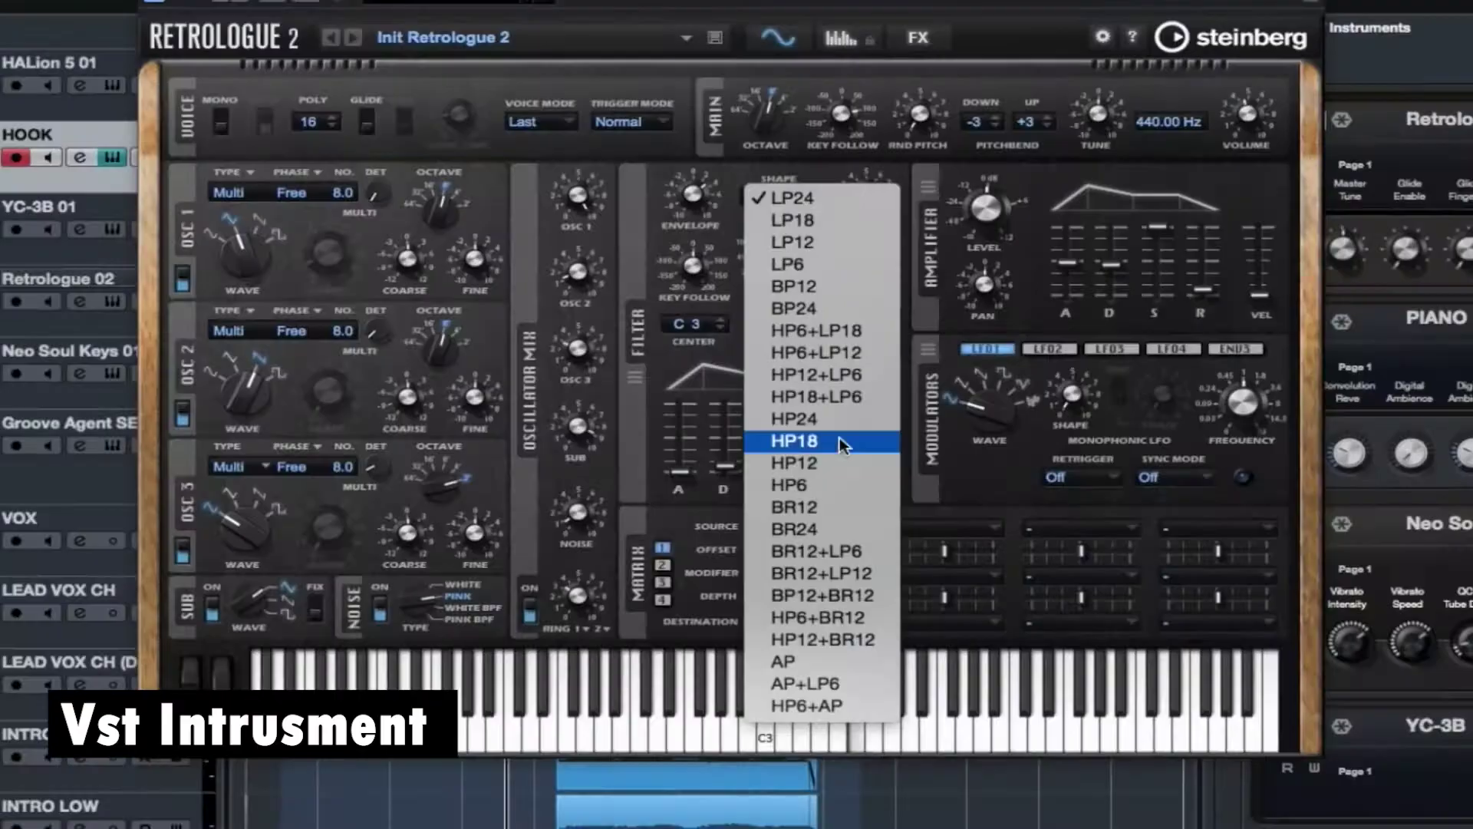
pyautogui.click(840, 438)
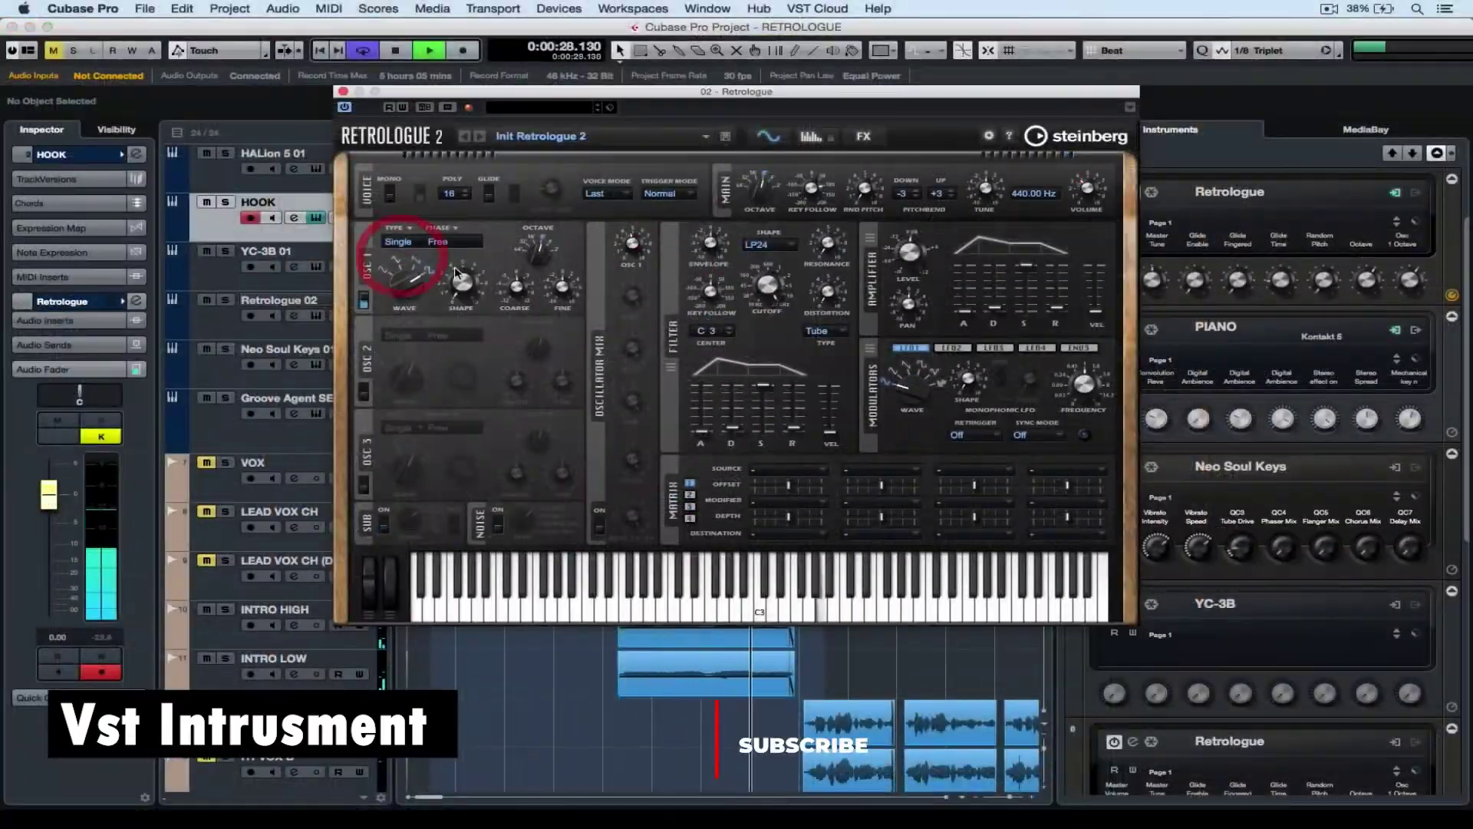
pyautogui.click(455, 266)
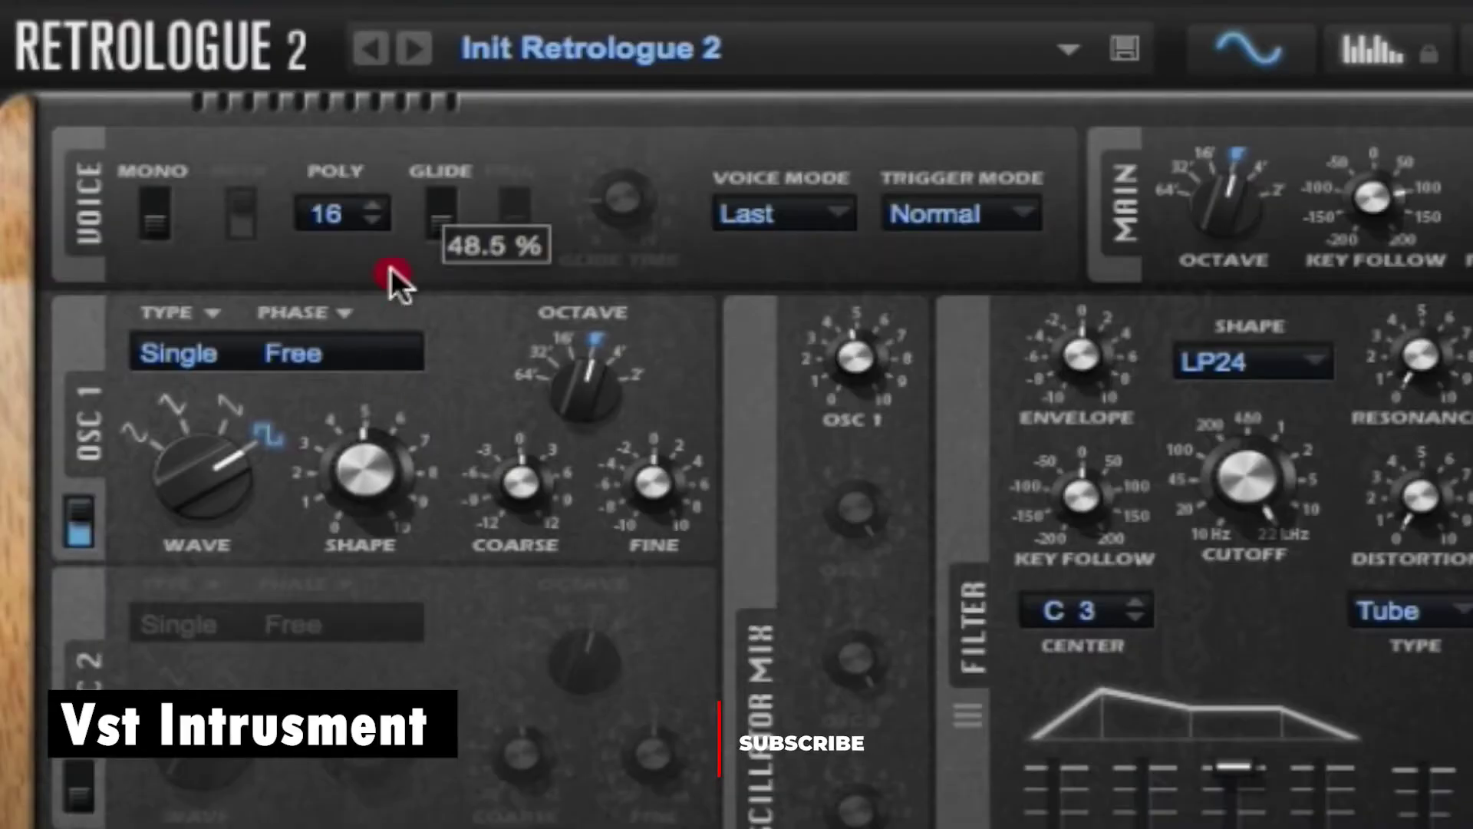
pyautogui.click(164, 353)
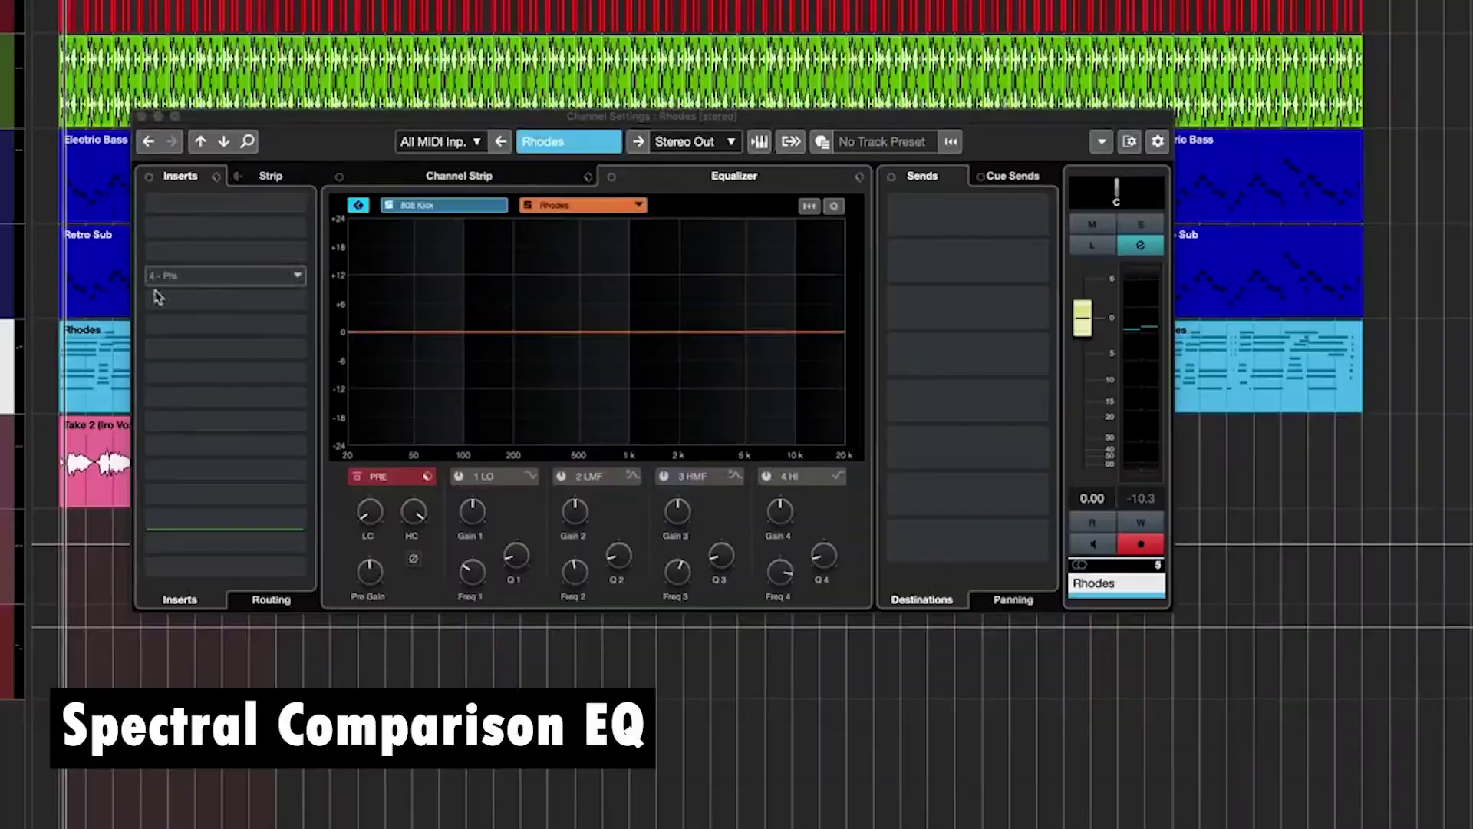
# Compare the Rhodes spectrum with Electric Bass in the channel equalizer during playback.
pyautogui.click(583, 204)
pyautogui.click(581, 410)
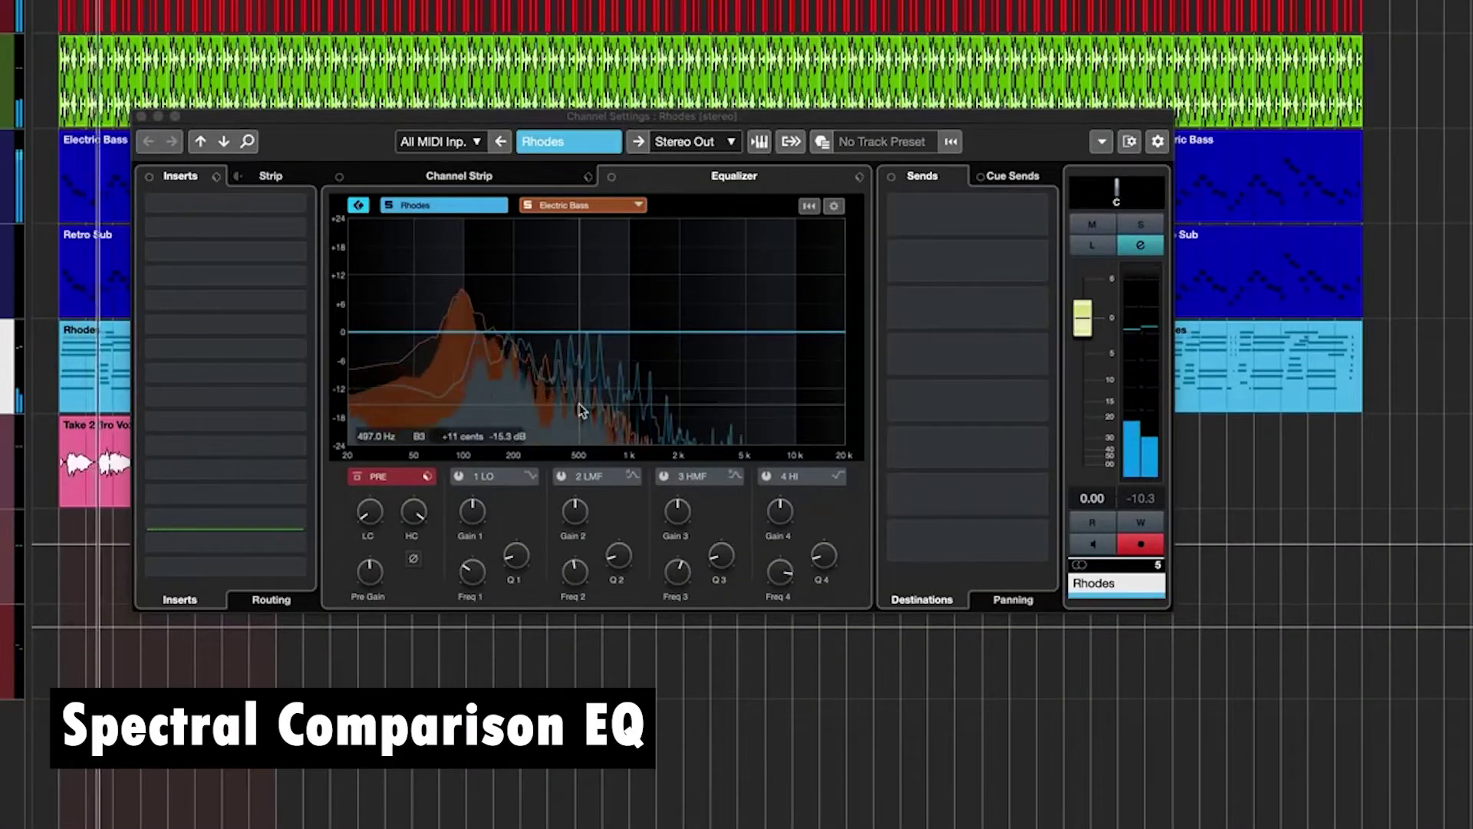
pyautogui.press('space')
# Shape the Rhodes EQ with a low cut, an LMF dip near 100 Hz and a slight boost around 300 Hz.
pyautogui.moveTo(371, 511); pyautogui.dragTo(376, 448)
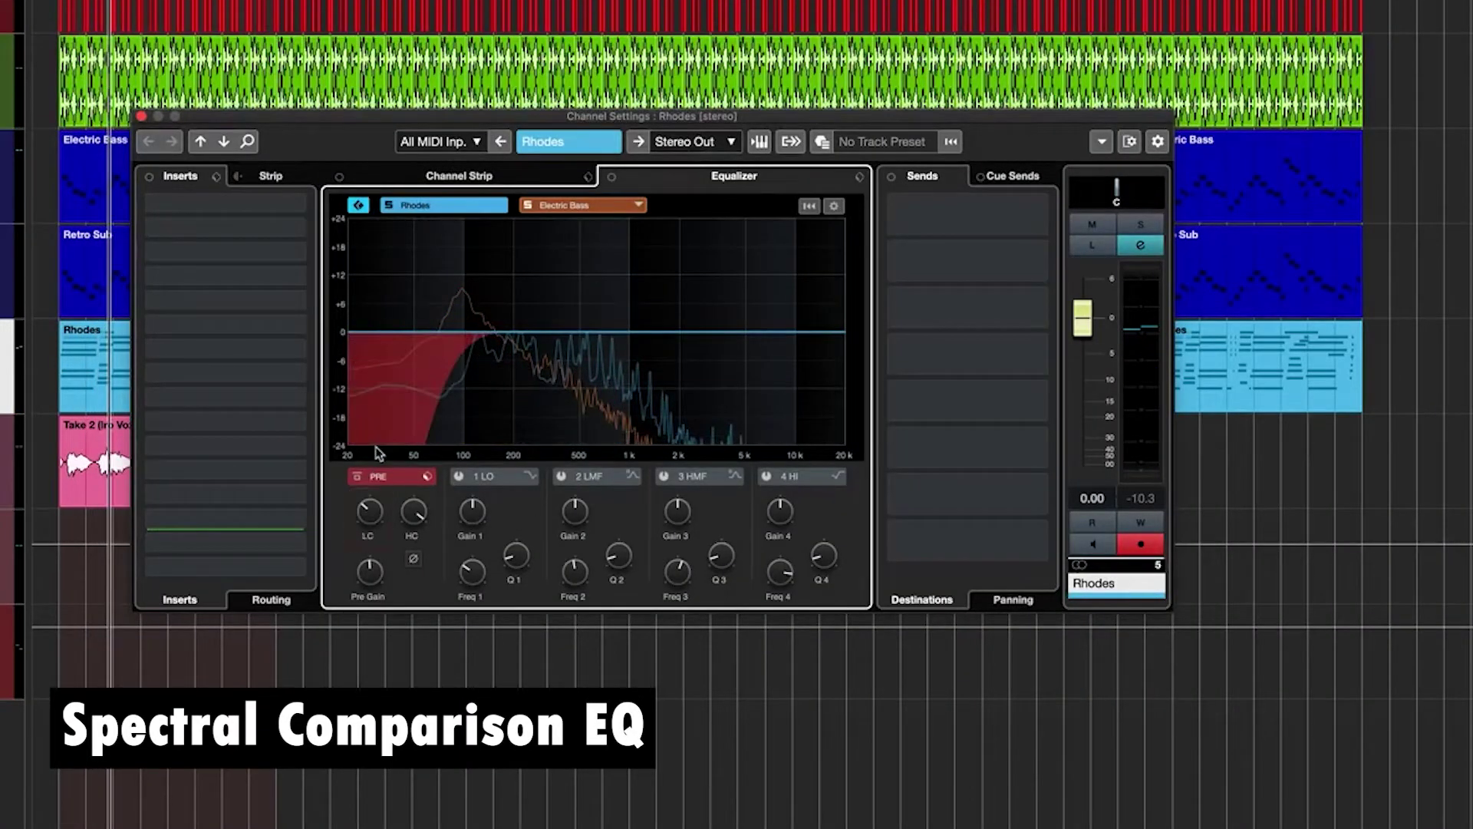
pyautogui.click(483, 333)
pyautogui.moveTo(483, 332); pyautogui.dragTo(460, 353)
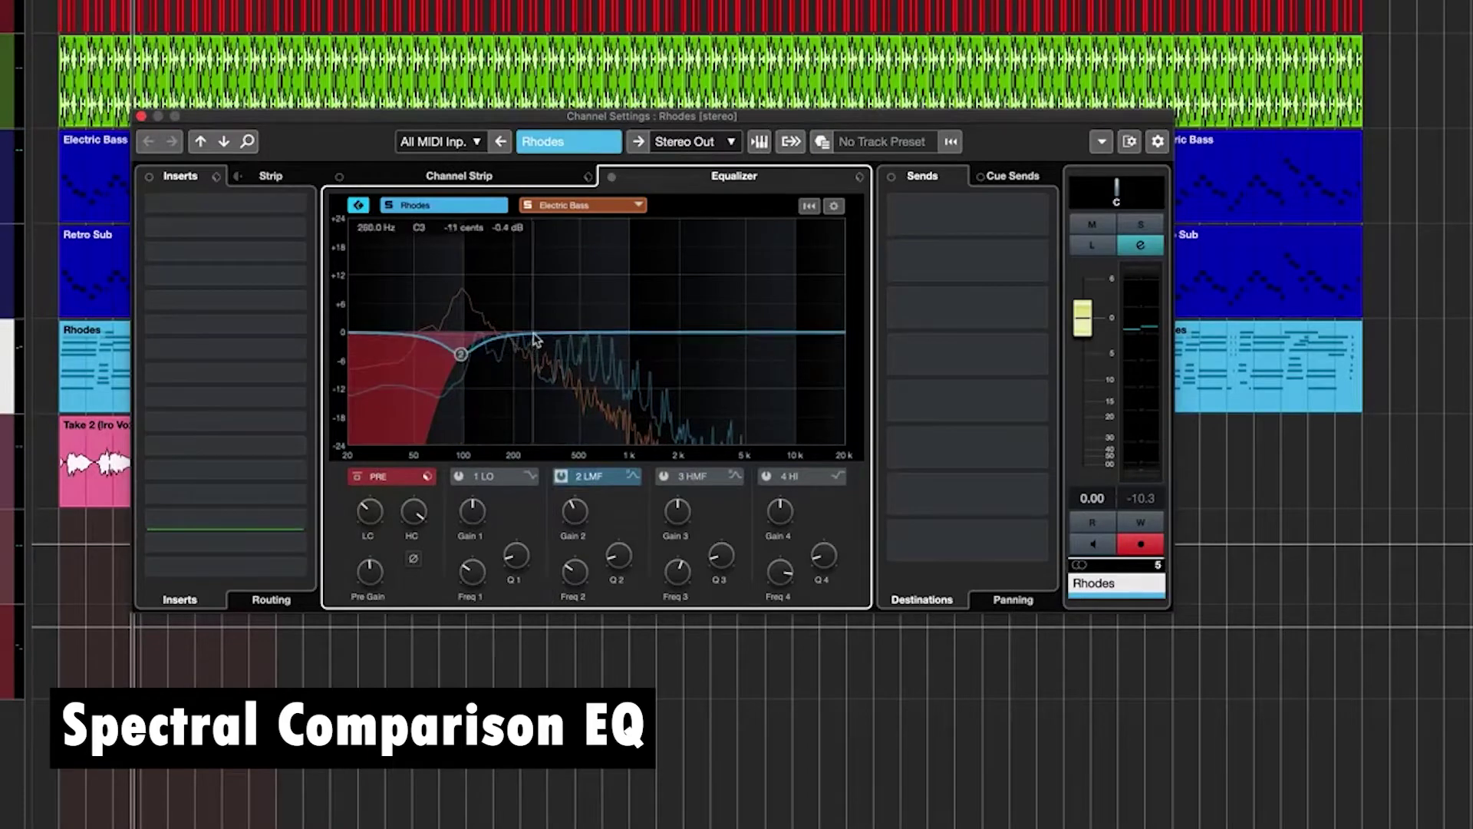
pyautogui.moveTo(544, 332); pyautogui.dragTo(551, 323)
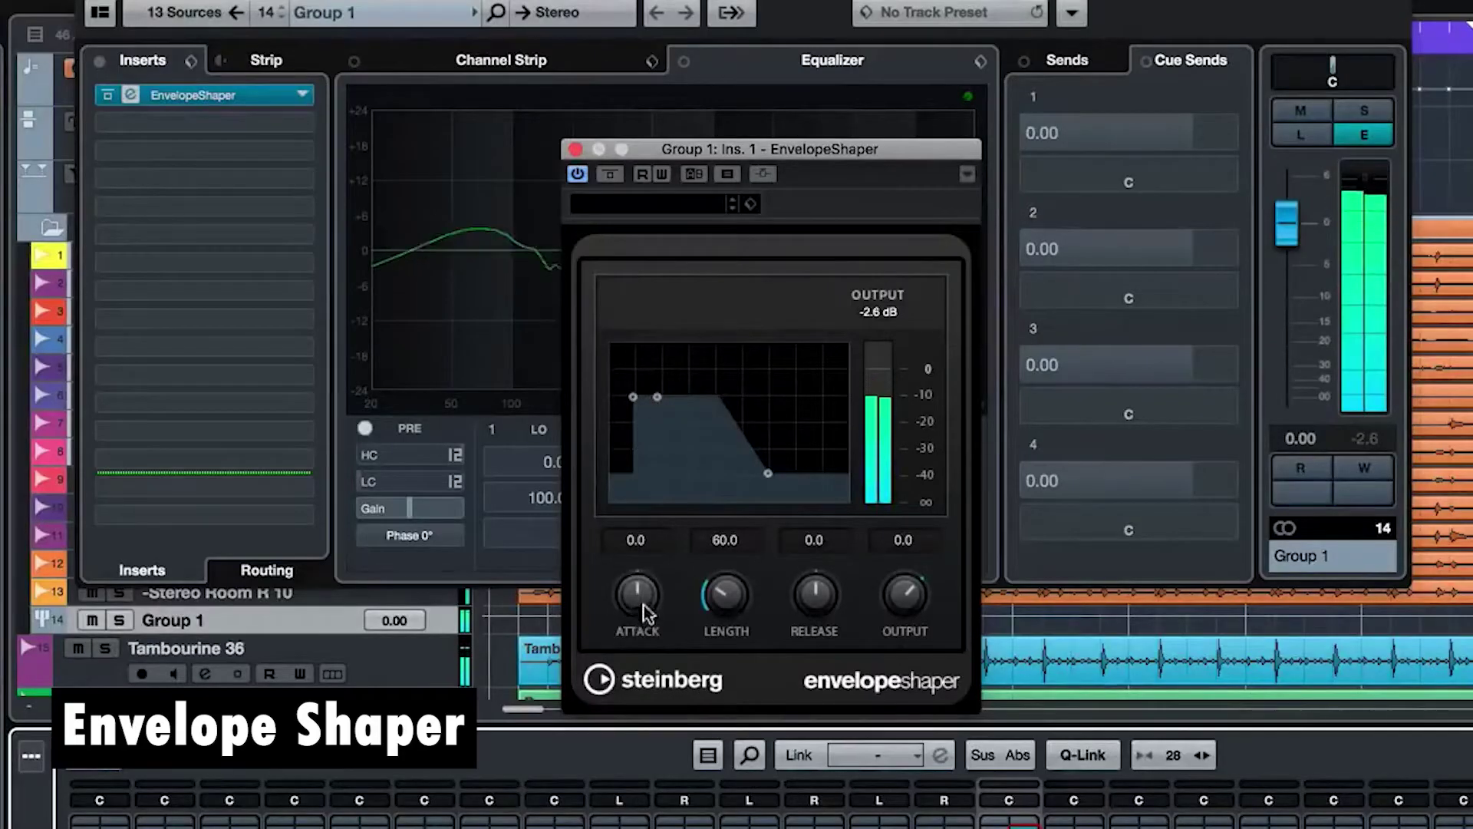
# Shape Group 1's transients in EnvelopeShaper with attack 11.0, length 180.9 and release 17.0, and raise the output.
pyautogui.moveTo(643, 604); pyautogui.dragTo(646, 548)
pyautogui.moveTo(715, 589); pyautogui.dragTo(710, 573)
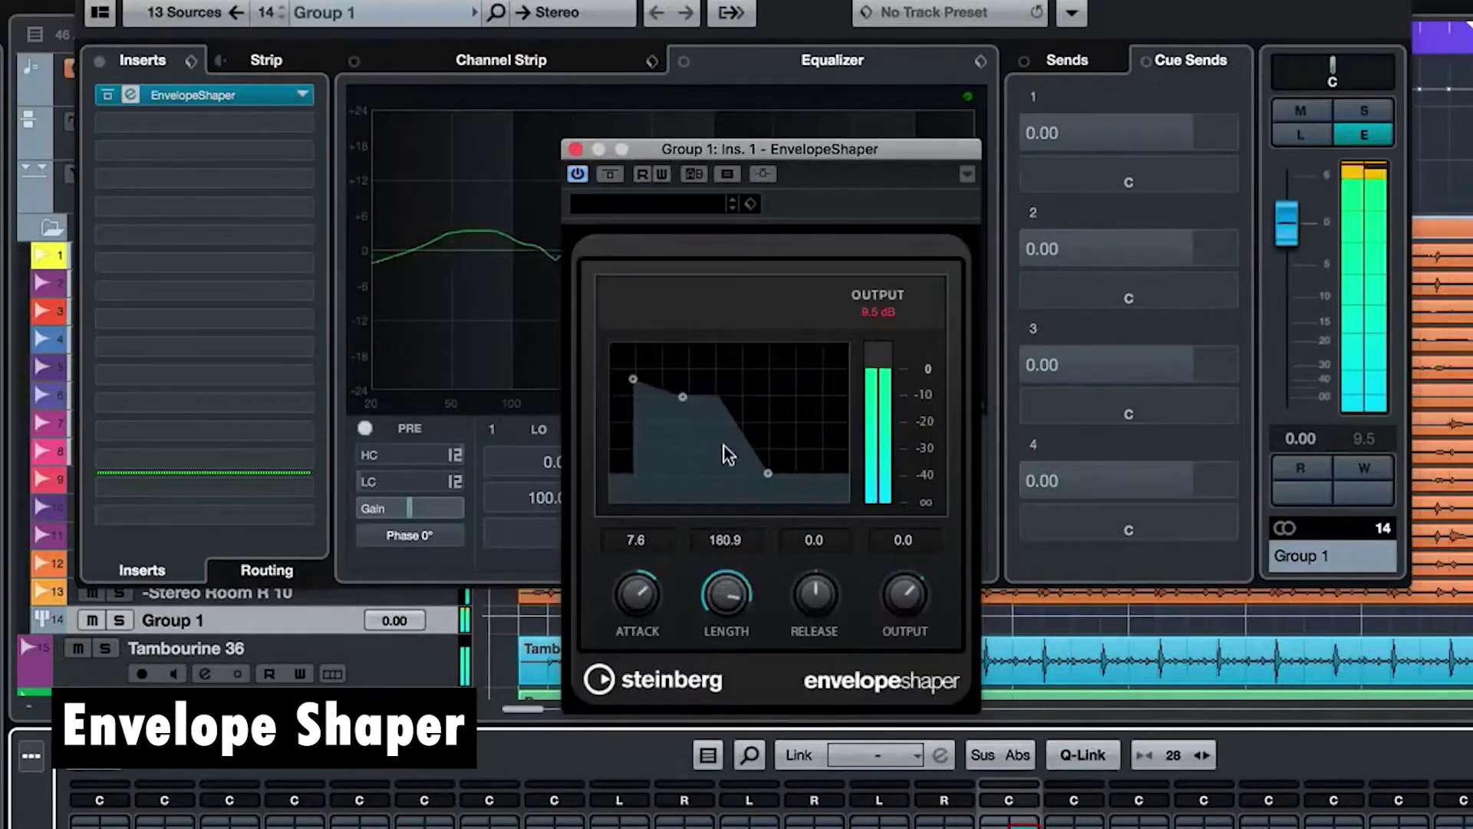
pyautogui.moveTo(821, 582); pyautogui.dragTo(810, 516)
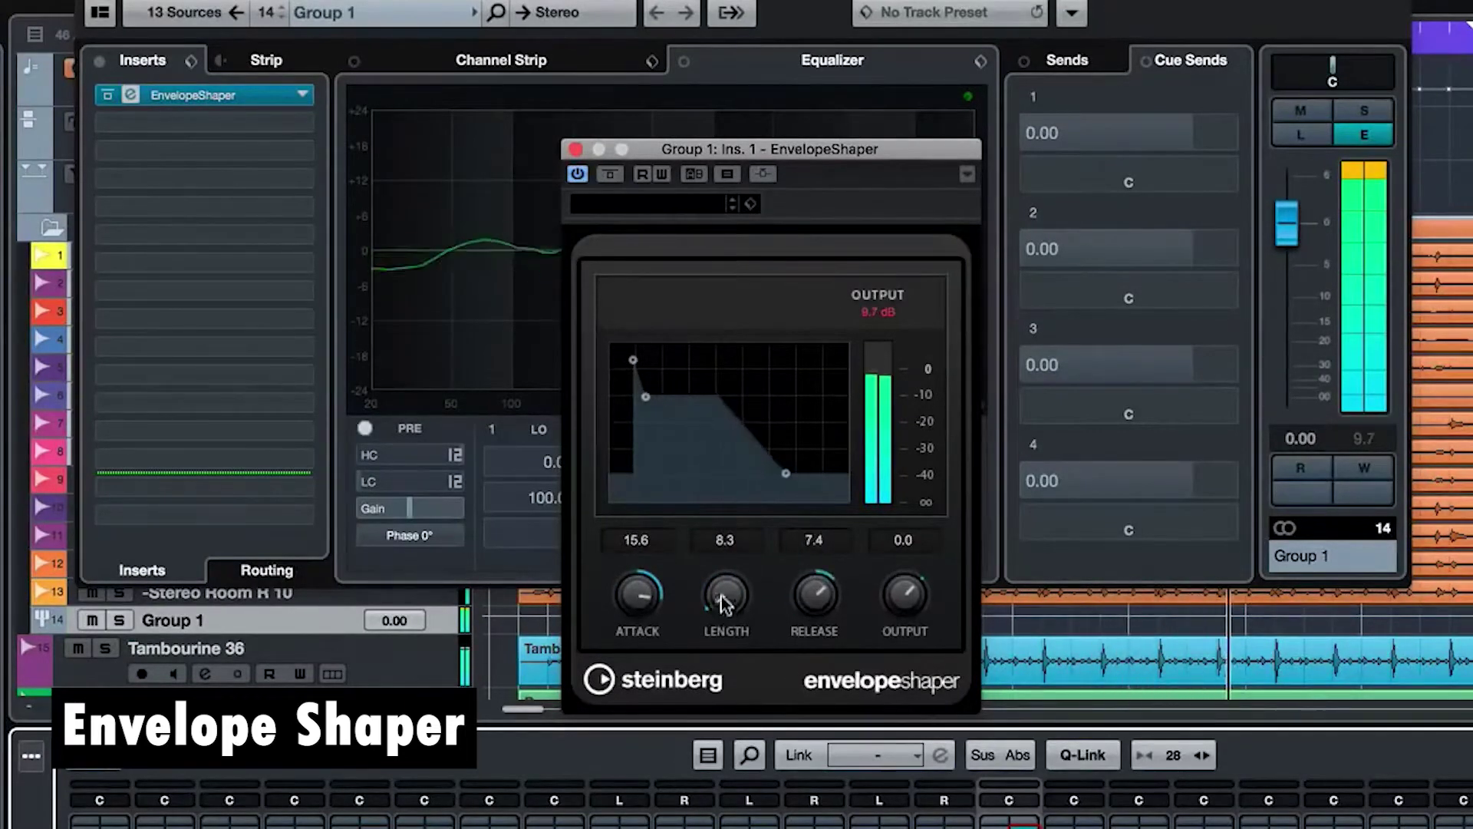
pyautogui.moveTo(724, 601); pyautogui.dragTo(718, 391)
pyautogui.moveTo(638, 603); pyautogui.dragTo(634, 639)
pyautogui.moveTo(725, 598); pyautogui.dragTo(725, 579)
pyautogui.moveTo(815, 572); pyautogui.dragTo(815, 528)
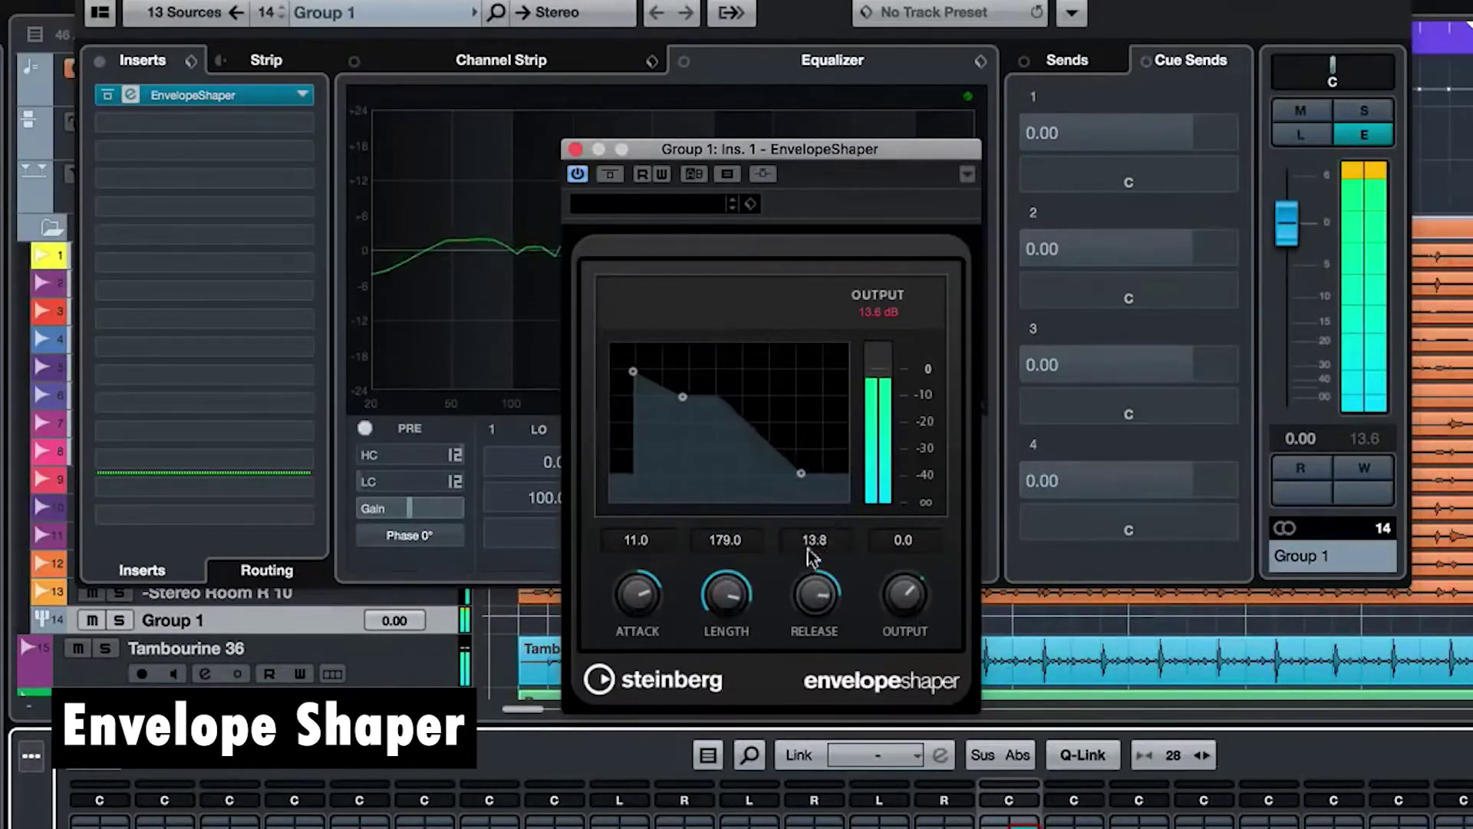
pyautogui.moveTo(714, 565); pyautogui.dragTo(713, 561)
pyautogui.moveTo(808, 587); pyautogui.dragTo(808, 412)
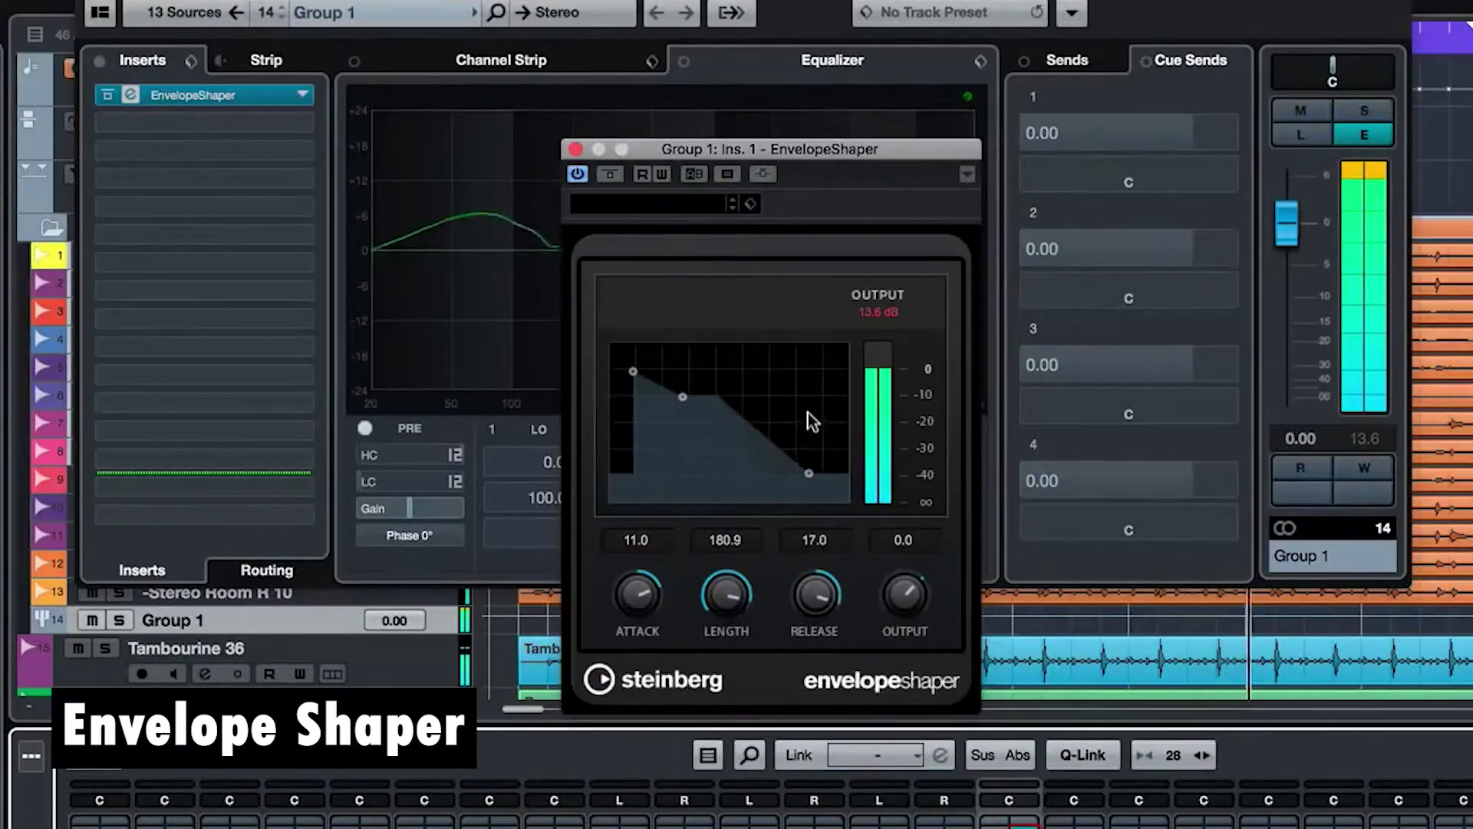
pyautogui.moveTo(894, 640); pyautogui.dragTo(895, 586)
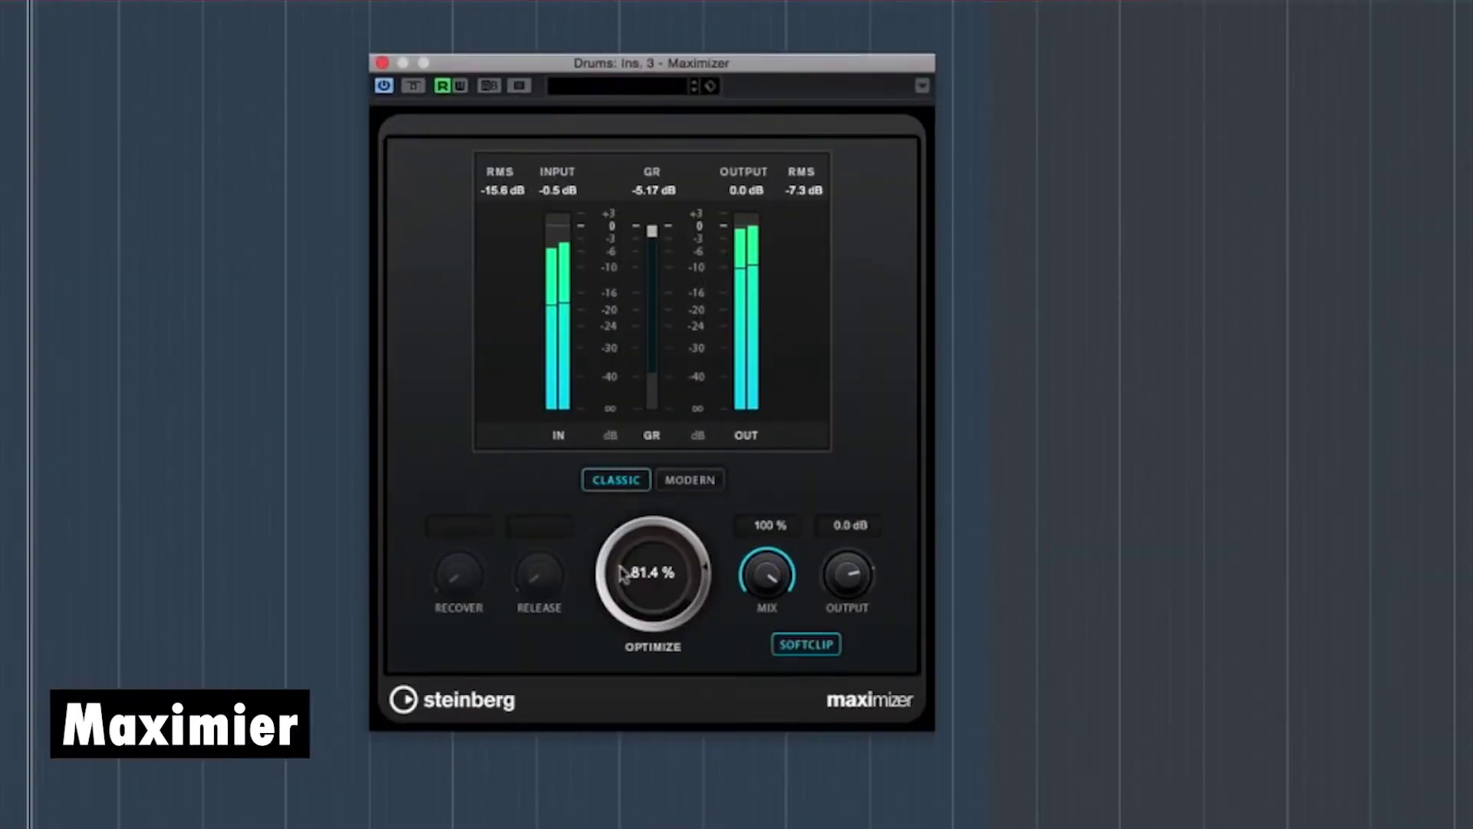
# Raise the Optimize amount in the Drums channel's Maximizer, and switch it to Modern mode.
pyautogui.moveTo(643, 583); pyautogui.dragTo(644, 530)
pyautogui.click(695, 481)
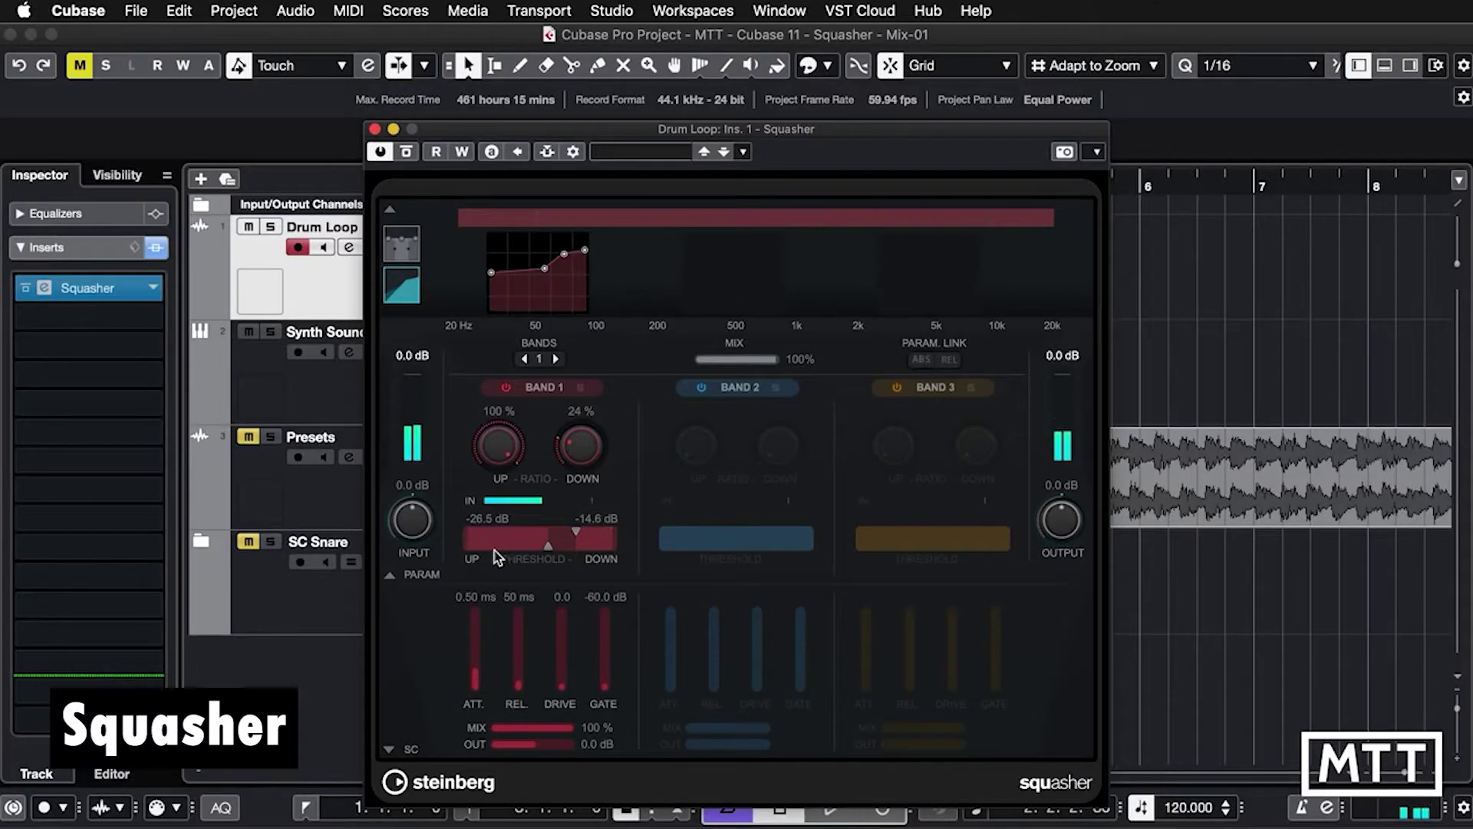
# Configure the Drum Loop's Squasher with three bands, band 3 output at 0.0 dB, bypass off and a raised band 2 gate.
pyautogui.doubleClick(555, 358)
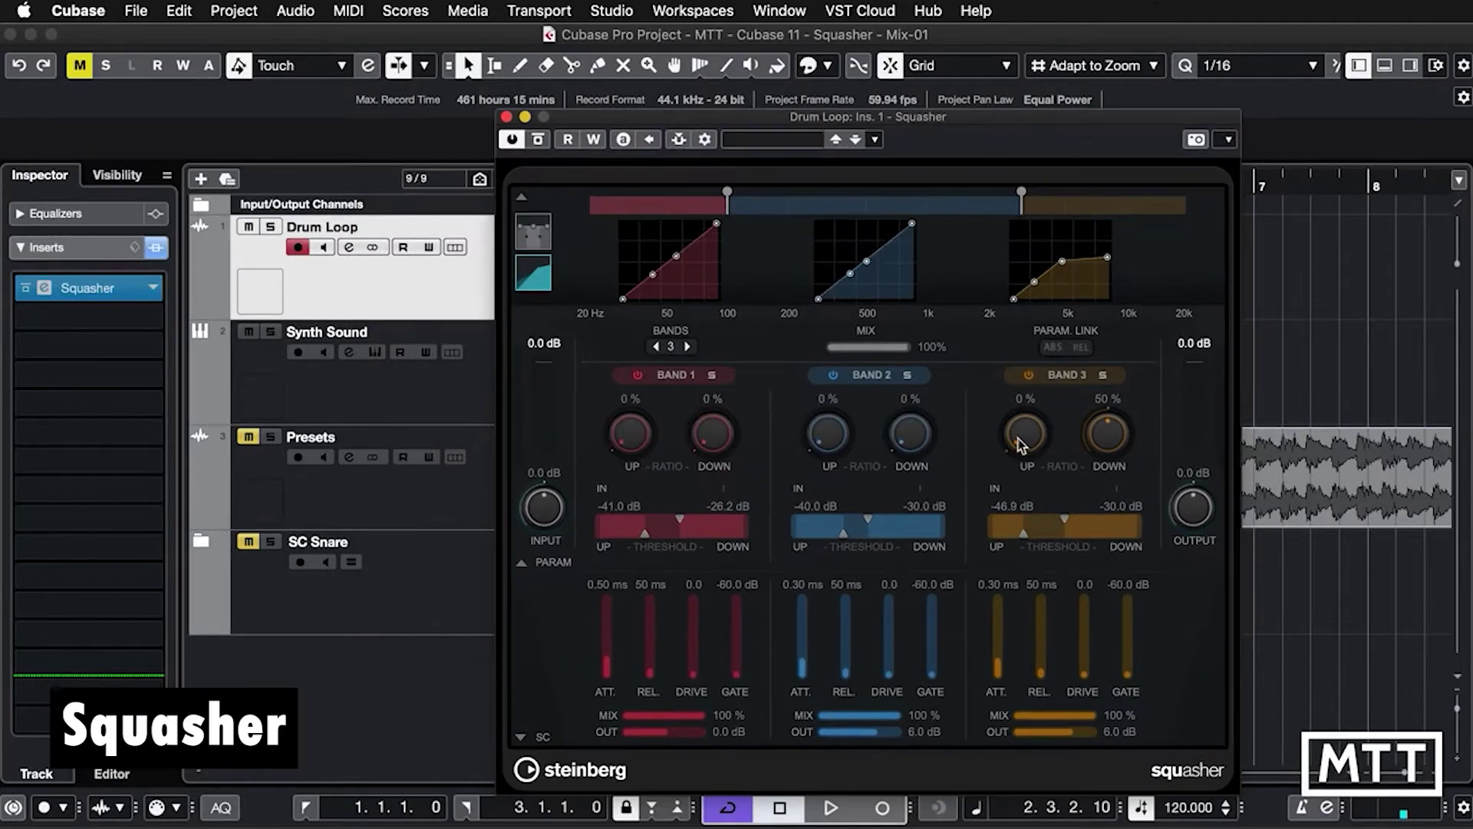
pyautogui.keyDown('super'); pyautogui.click(1097, 735); pyautogui.keyUp('super')
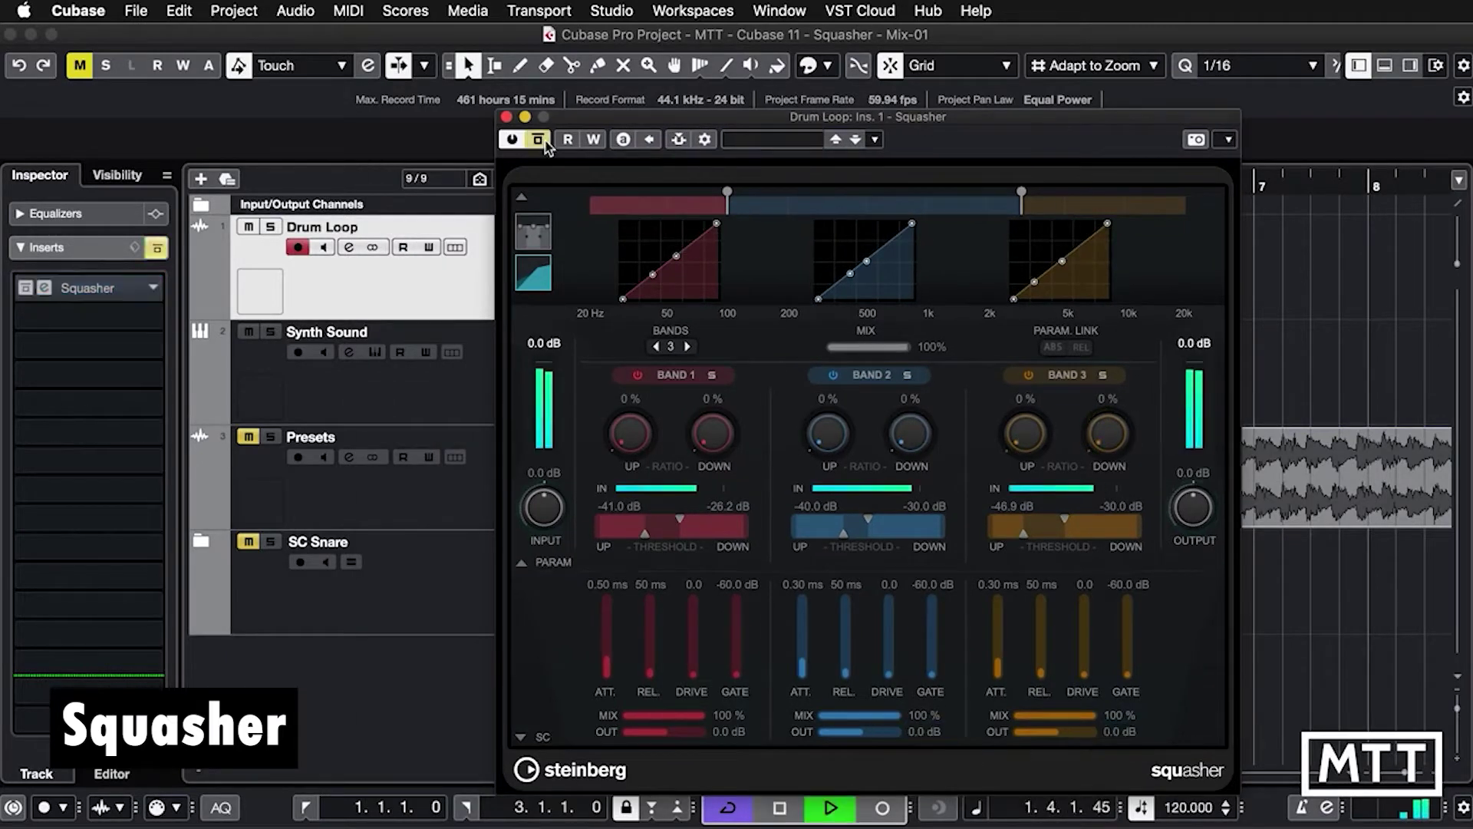
pyautogui.click(539, 140)
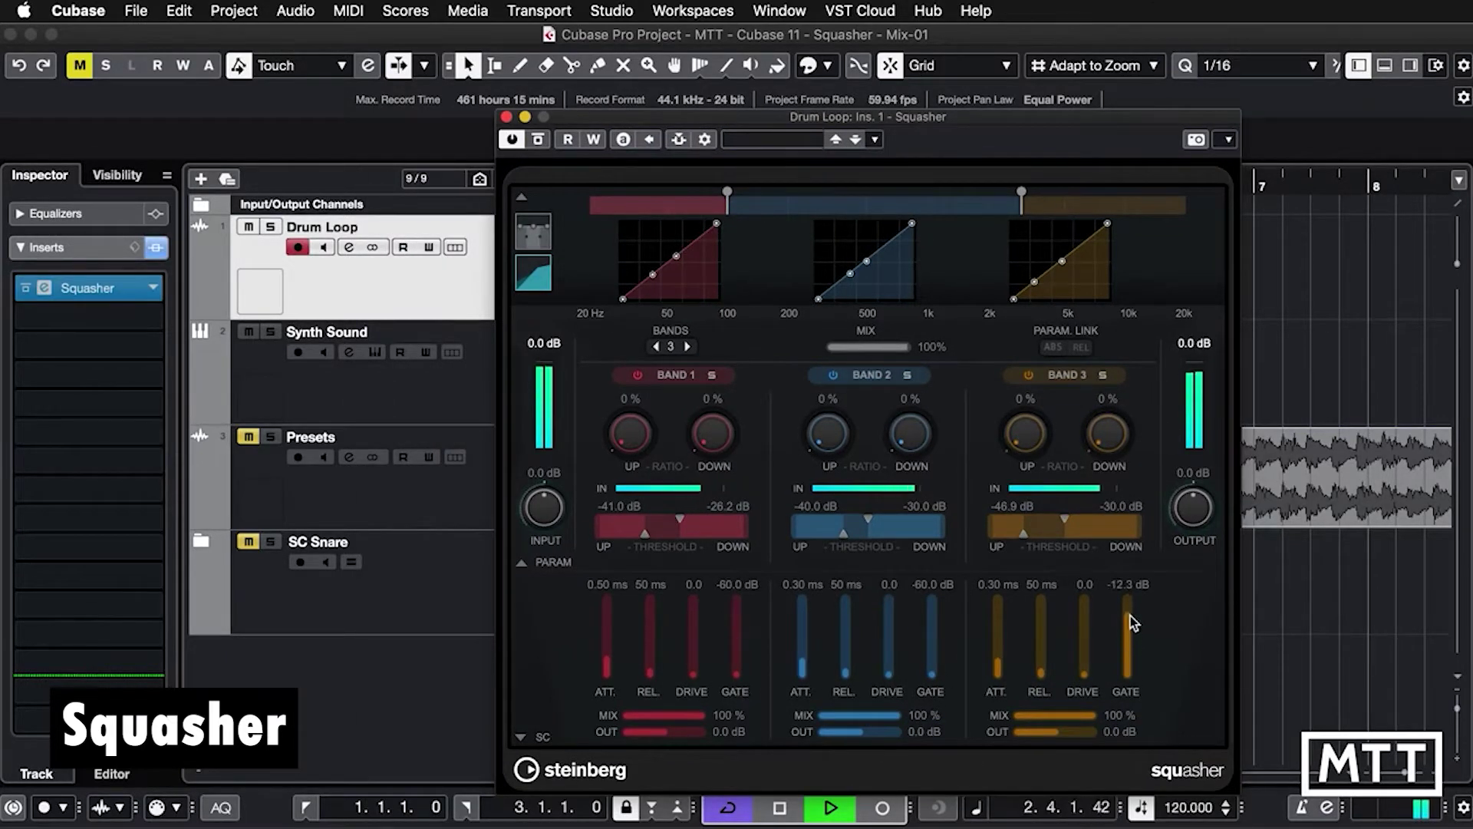
pyautogui.click(935, 631)
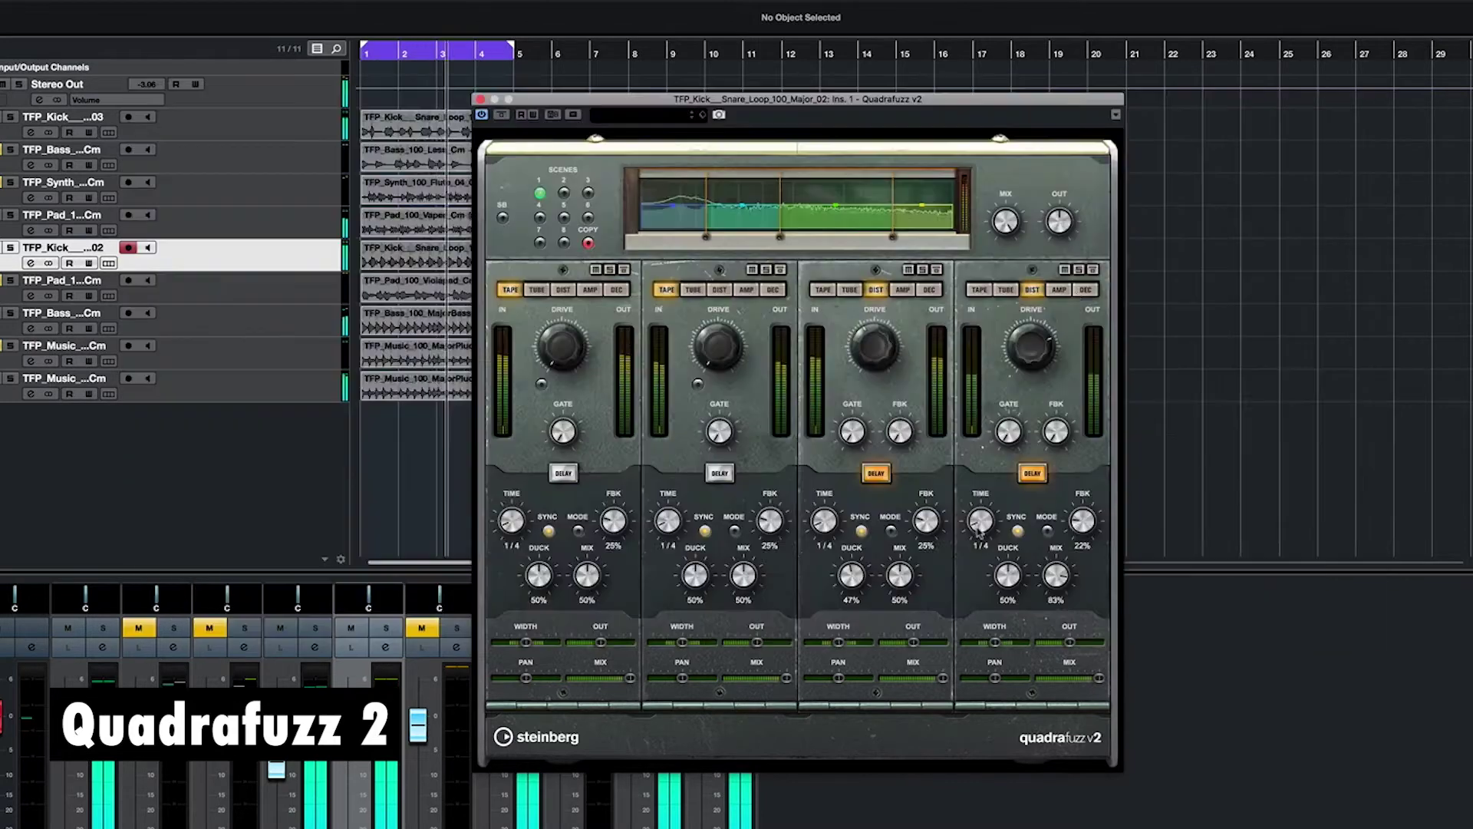
# Raise Quadrafuzz's lowest crossover slightly, and try Tube and Dist distortion on the third band.
pyautogui.moveTo(706, 223); pyautogui.dragTo(712, 223)
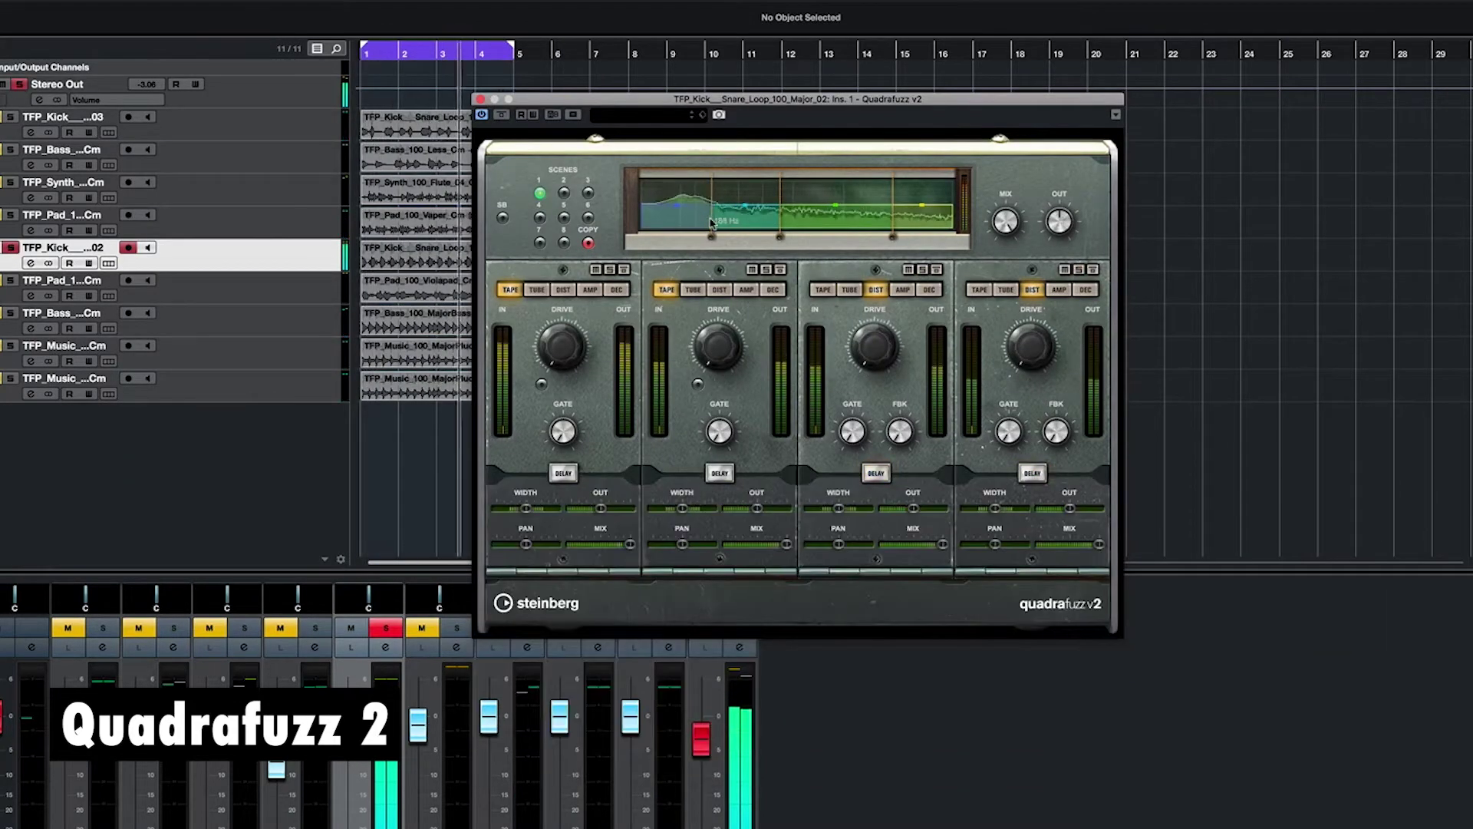
pyautogui.click(849, 290)
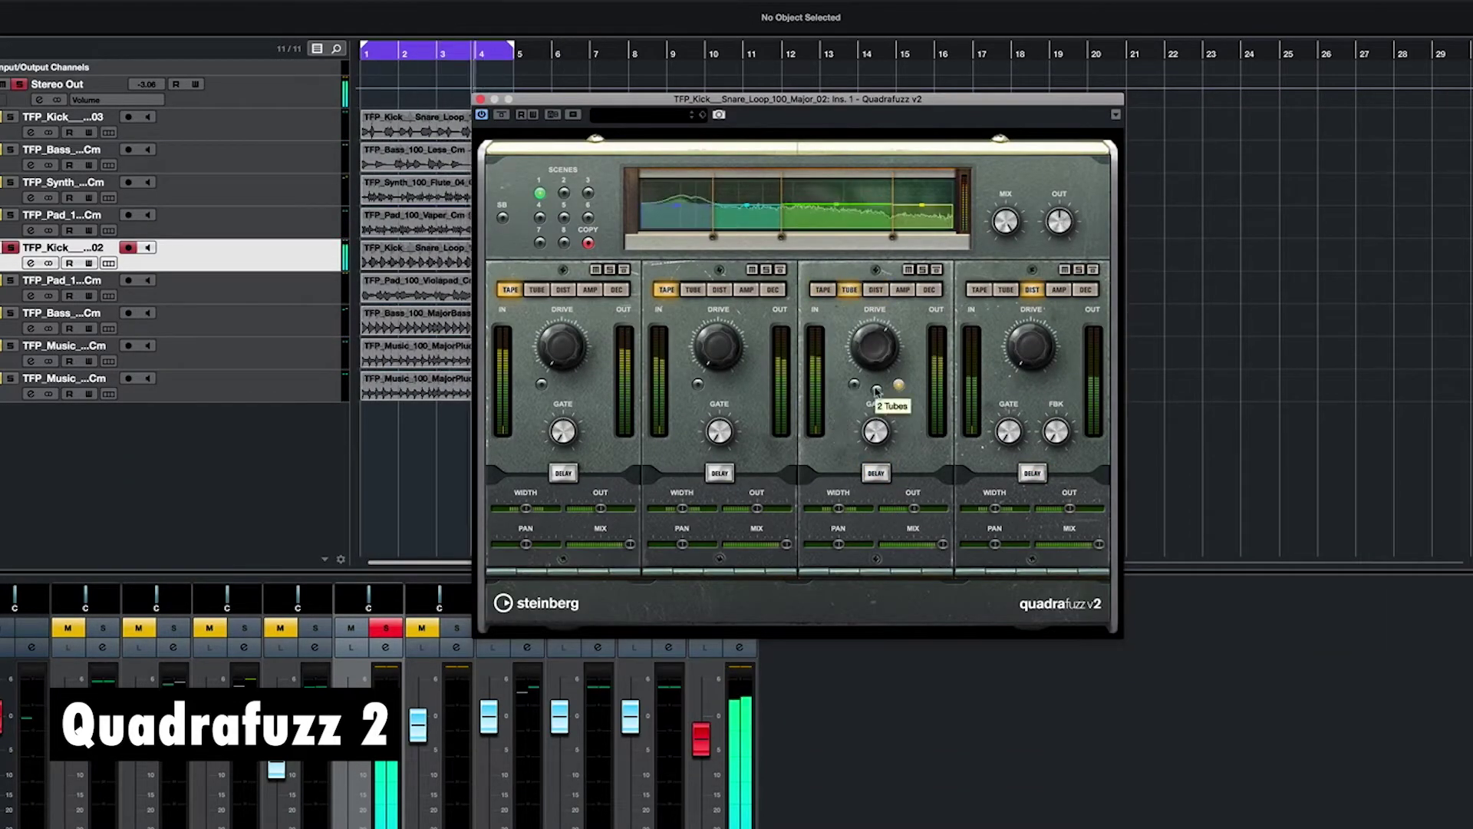
pyautogui.click(876, 290)
# Enable the third band's delay in Quadrafuzz, and set the third and first bands to Amp.
pyautogui.click(876, 473)
pyautogui.click(876, 473)
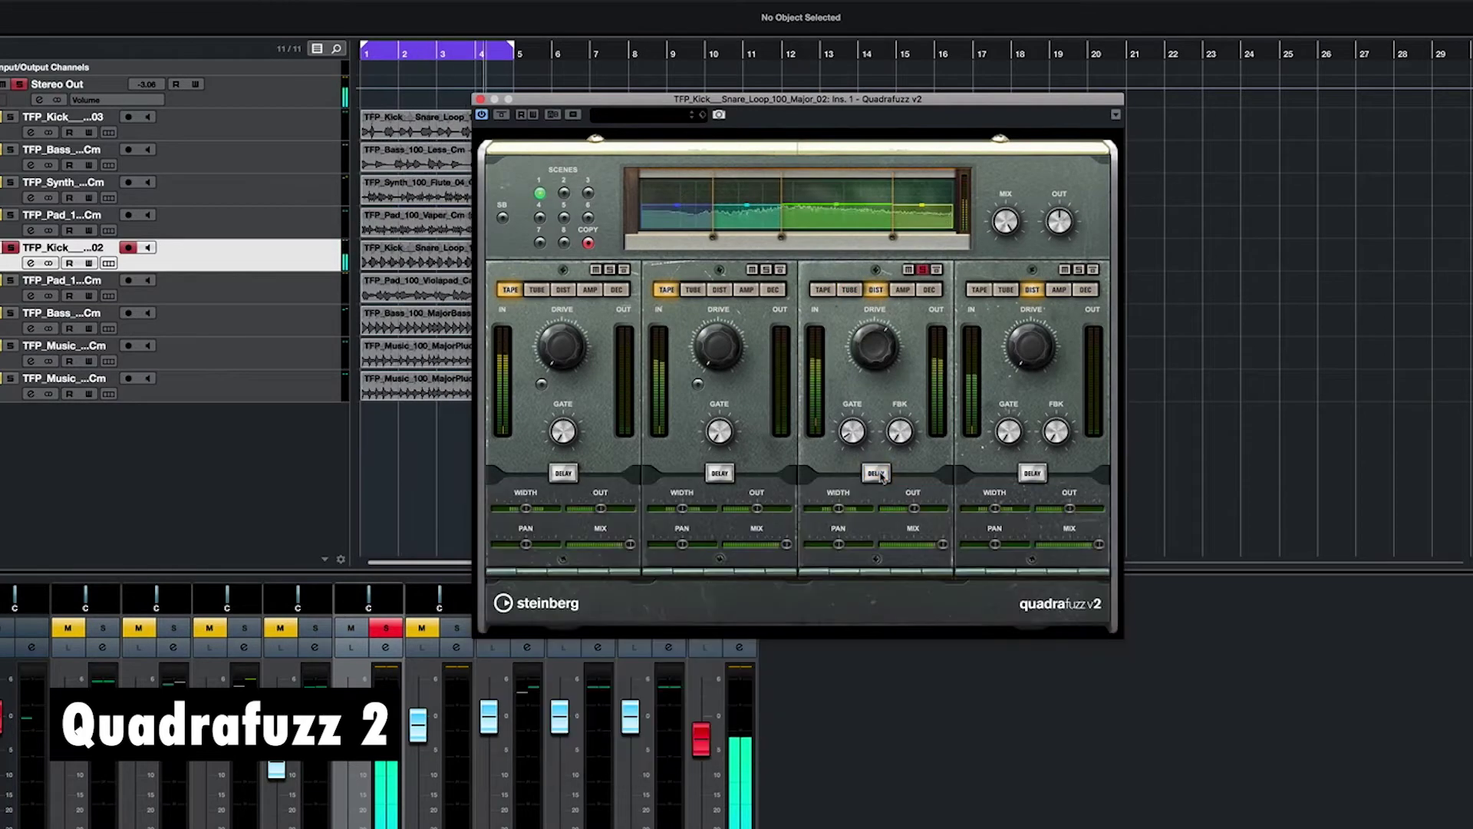
pyautogui.click(876, 473)
pyautogui.click(902, 289)
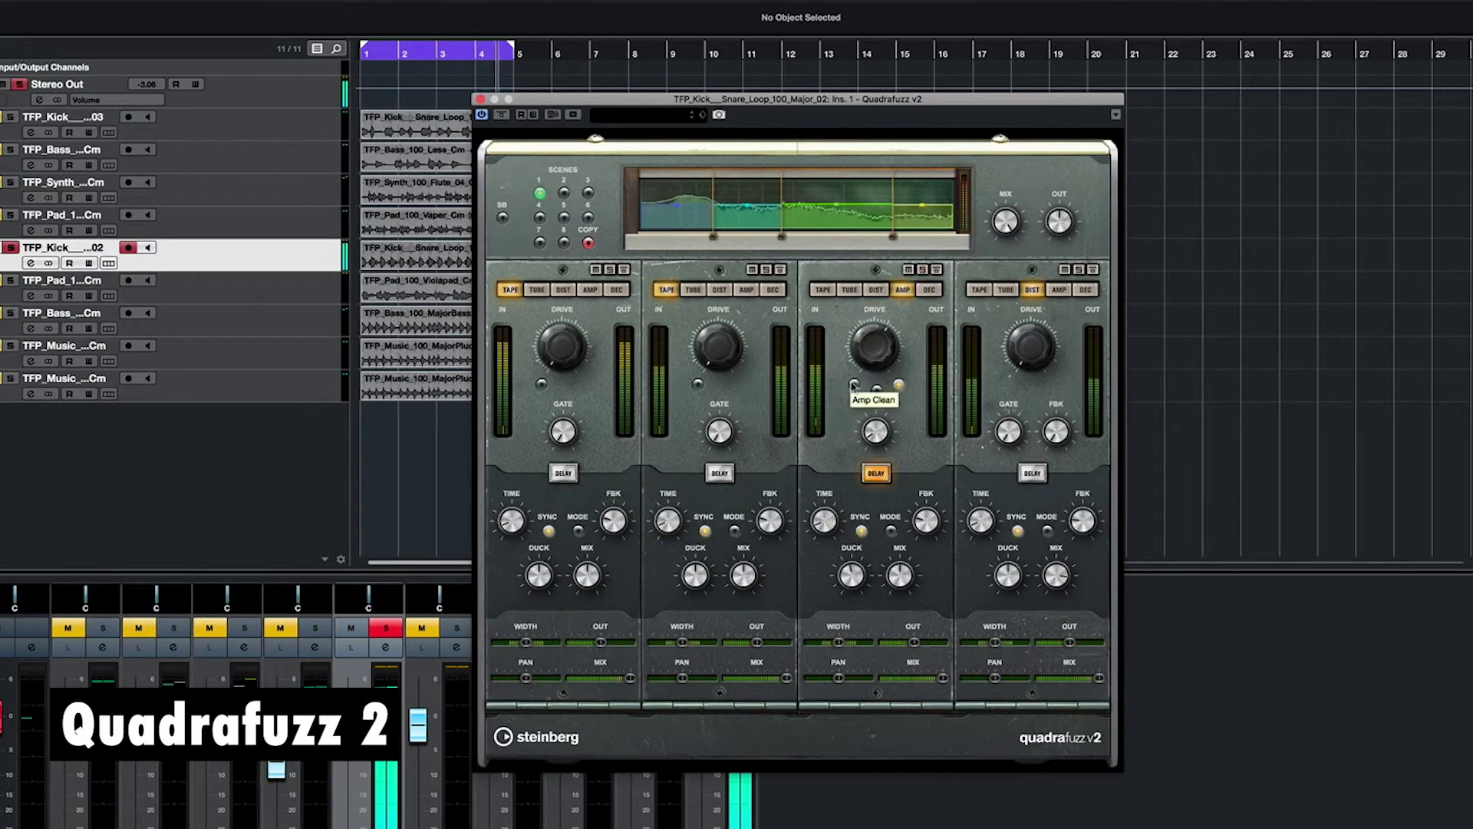
pyautogui.click(590, 289)
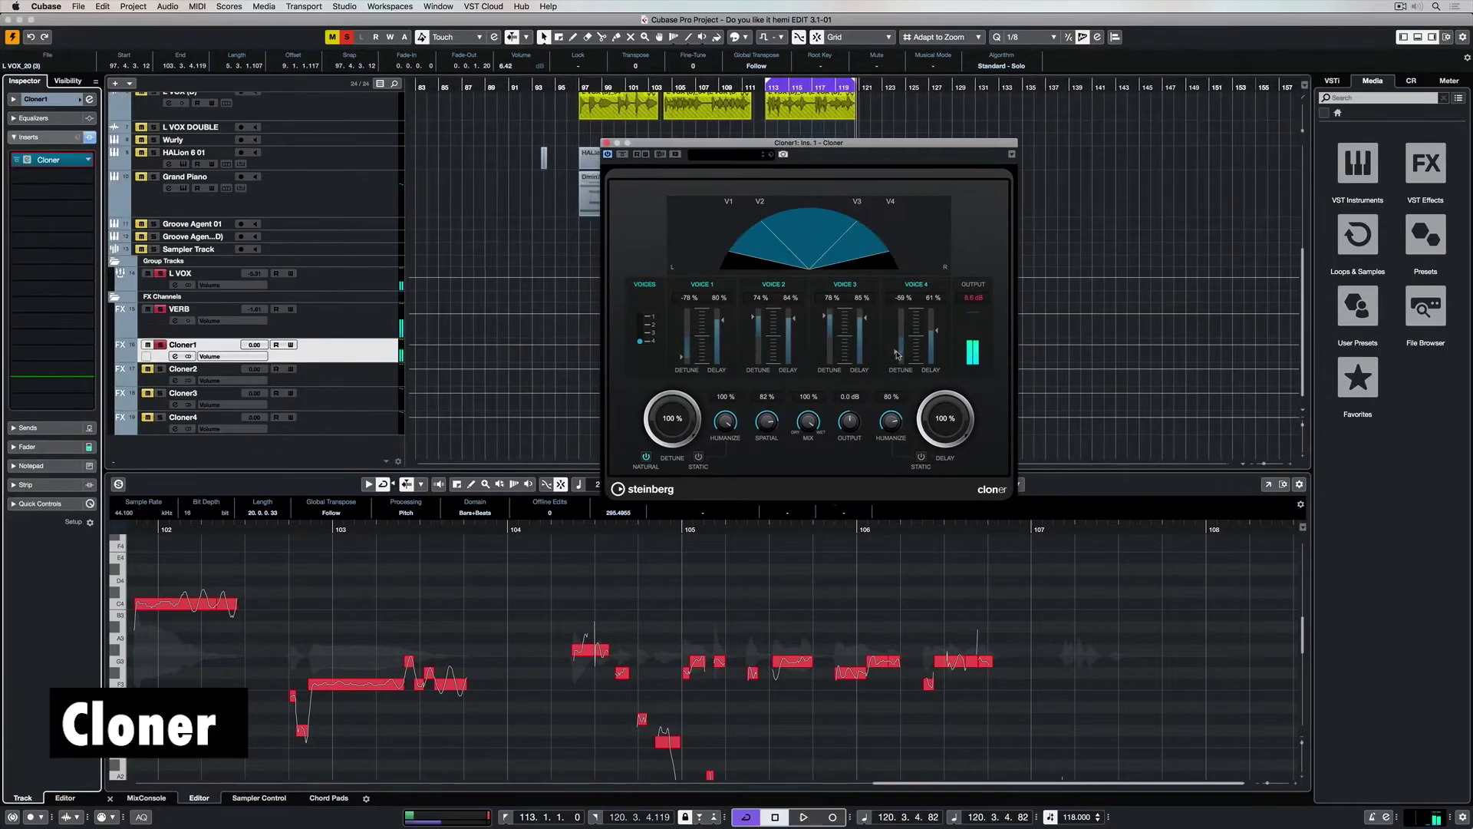
# Load the Robot Lead Singer preset into Cloner.
pyautogui.click(729, 154)
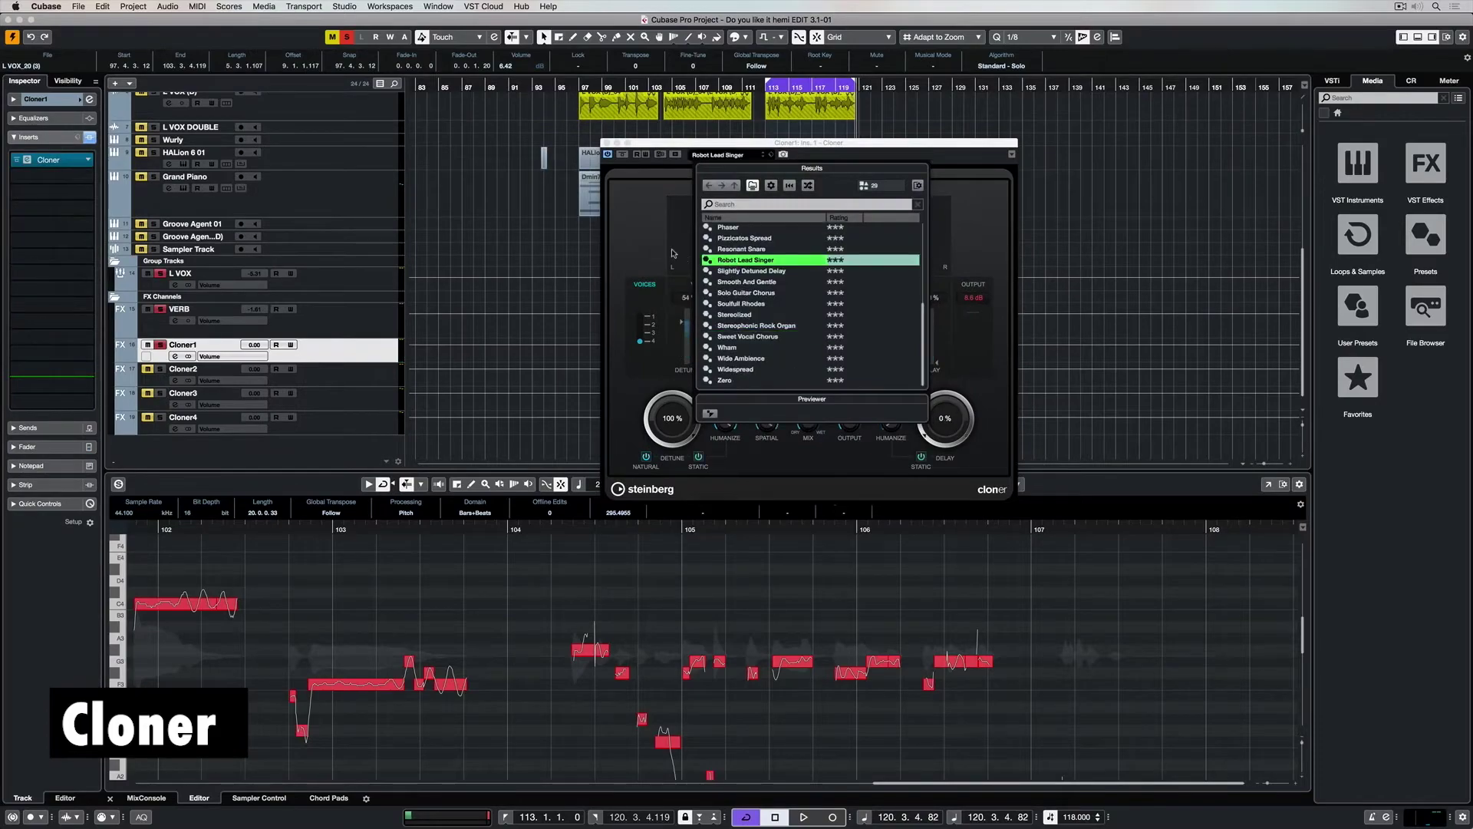
pyautogui.click(672, 253)
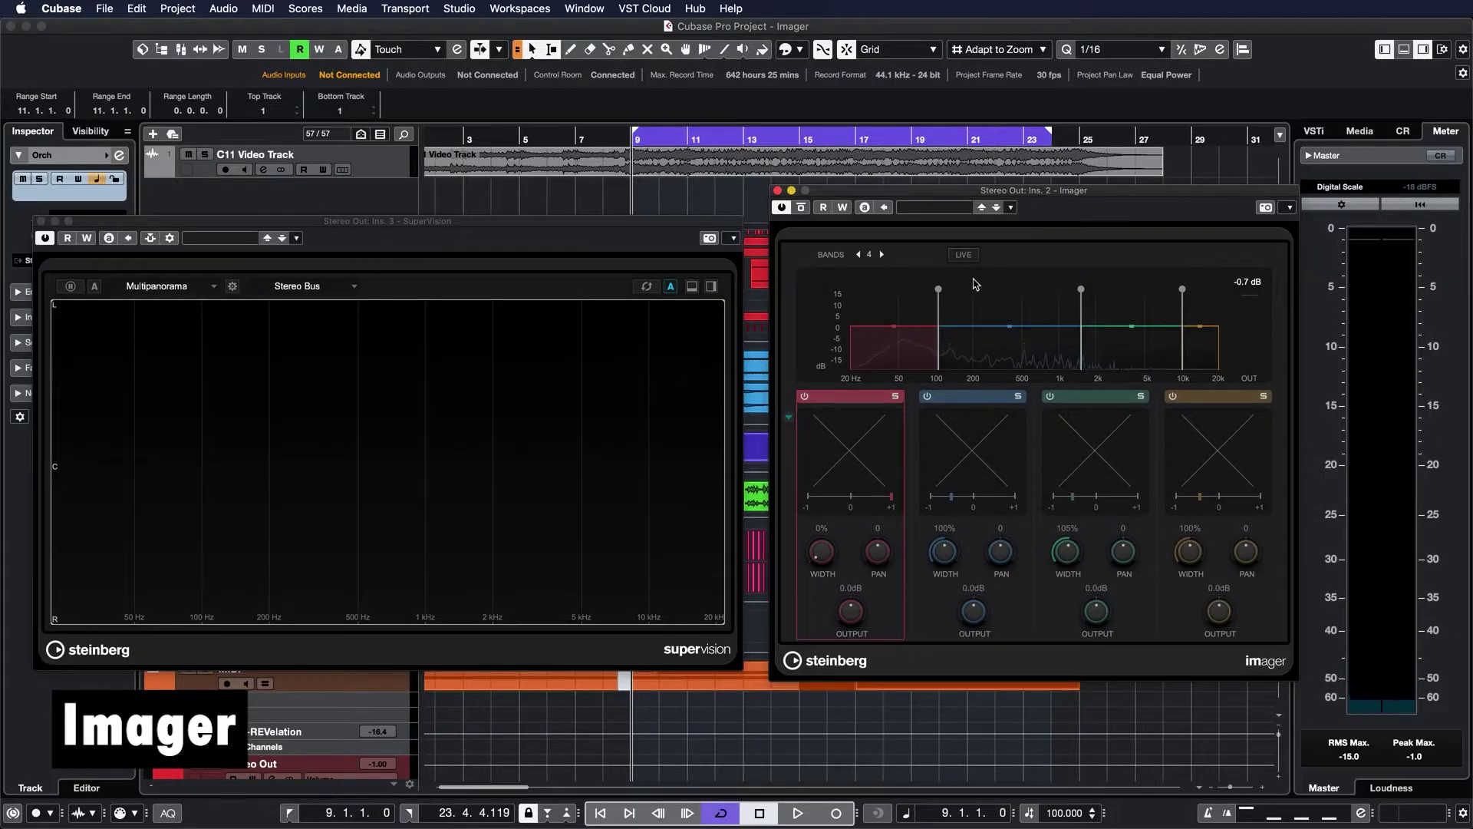
# Set the second Imager band's width to 108 % during playback, and compare the mix with Imager bypassed and active.
pyautogui.press('space')
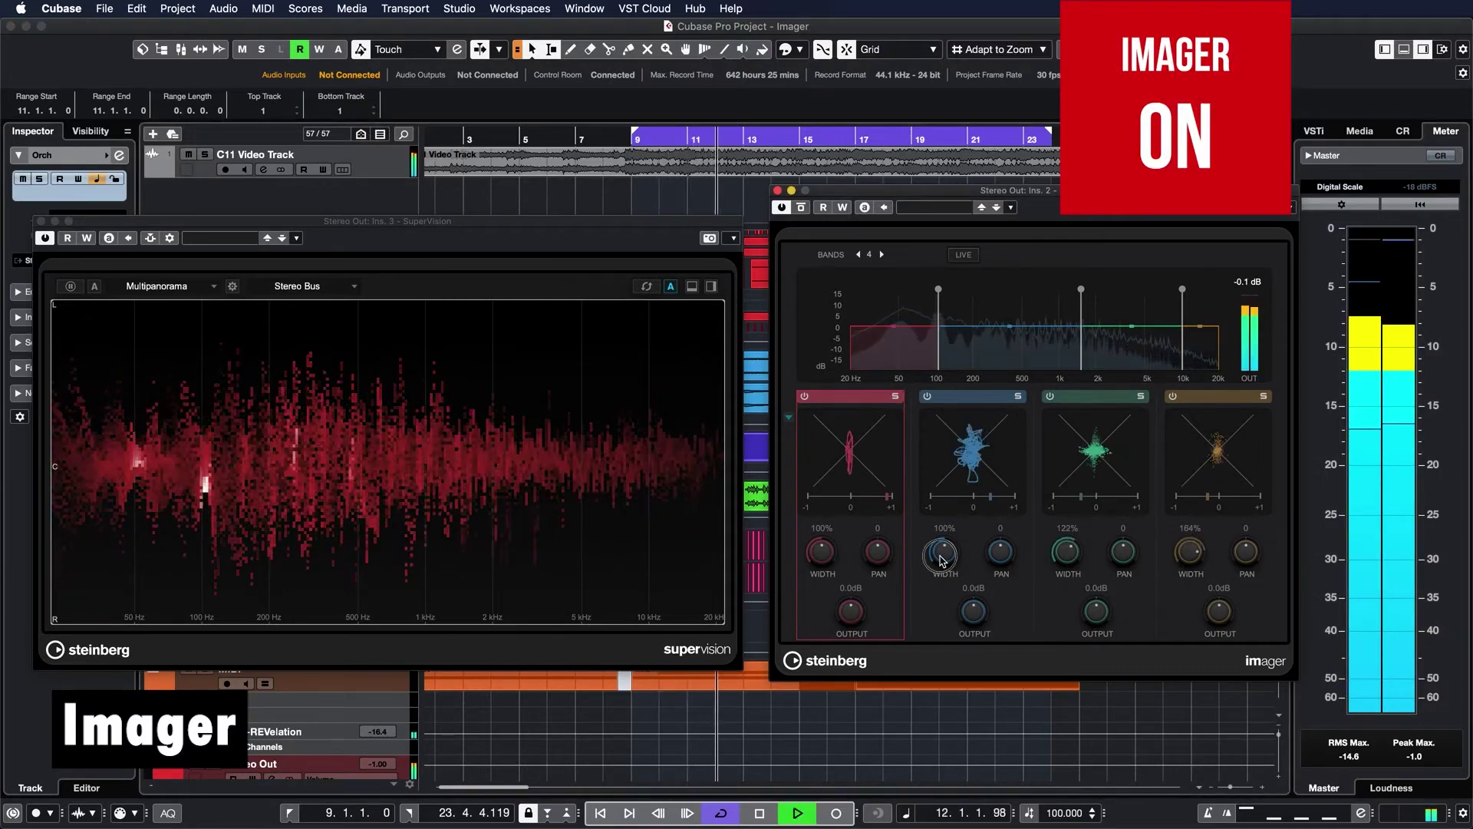
pyautogui.moveTo(942, 560); pyautogui.dragTo(937, 526)
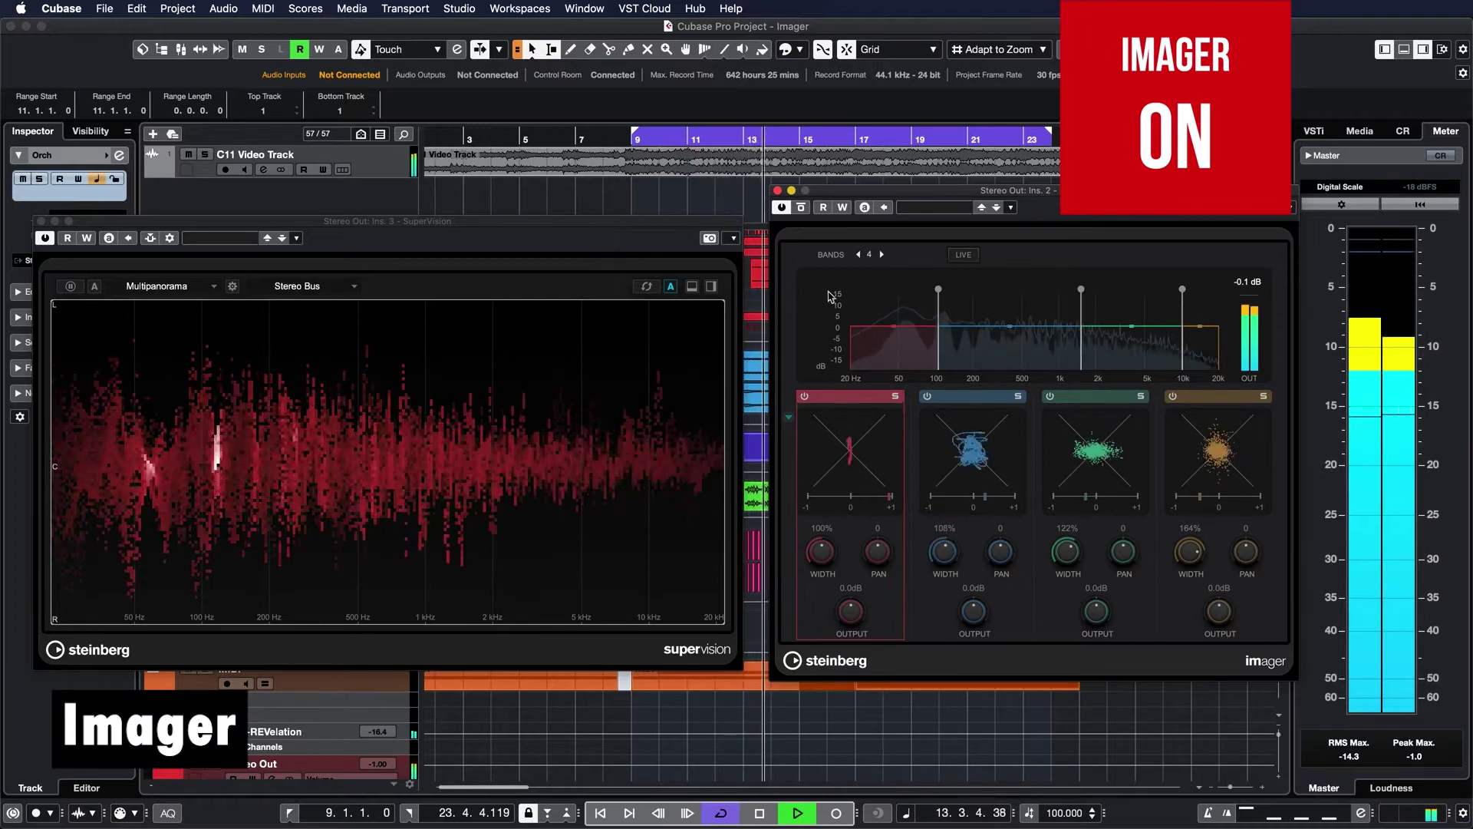
pyautogui.click(801, 207)
pyautogui.click(801, 208)
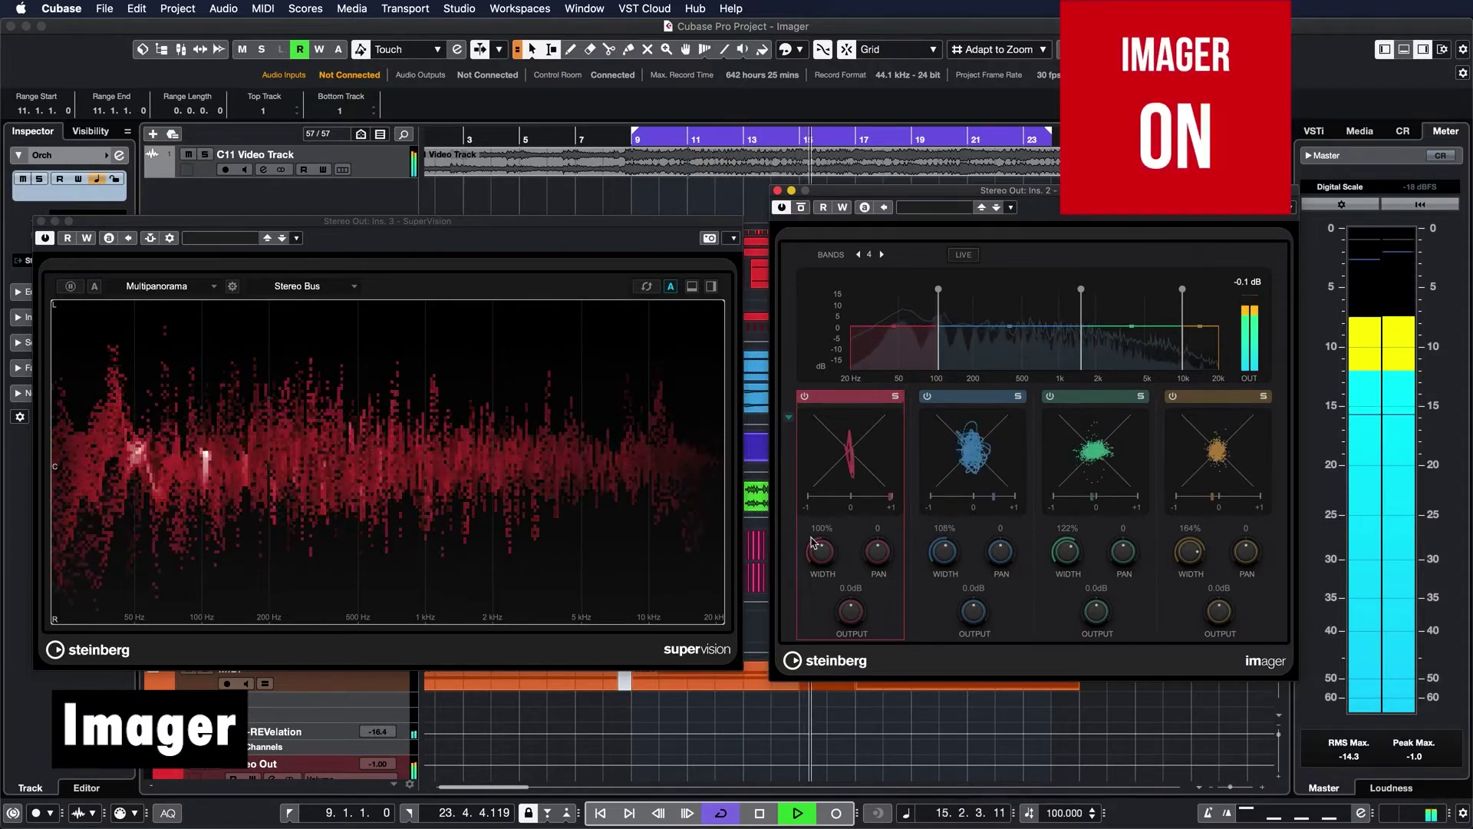
# Narrow the lowest Imager band's width to 0 %, compare it against bypass, and stop playback.
pyautogui.moveTo(820, 549); pyautogui.dragTo(812, 641)
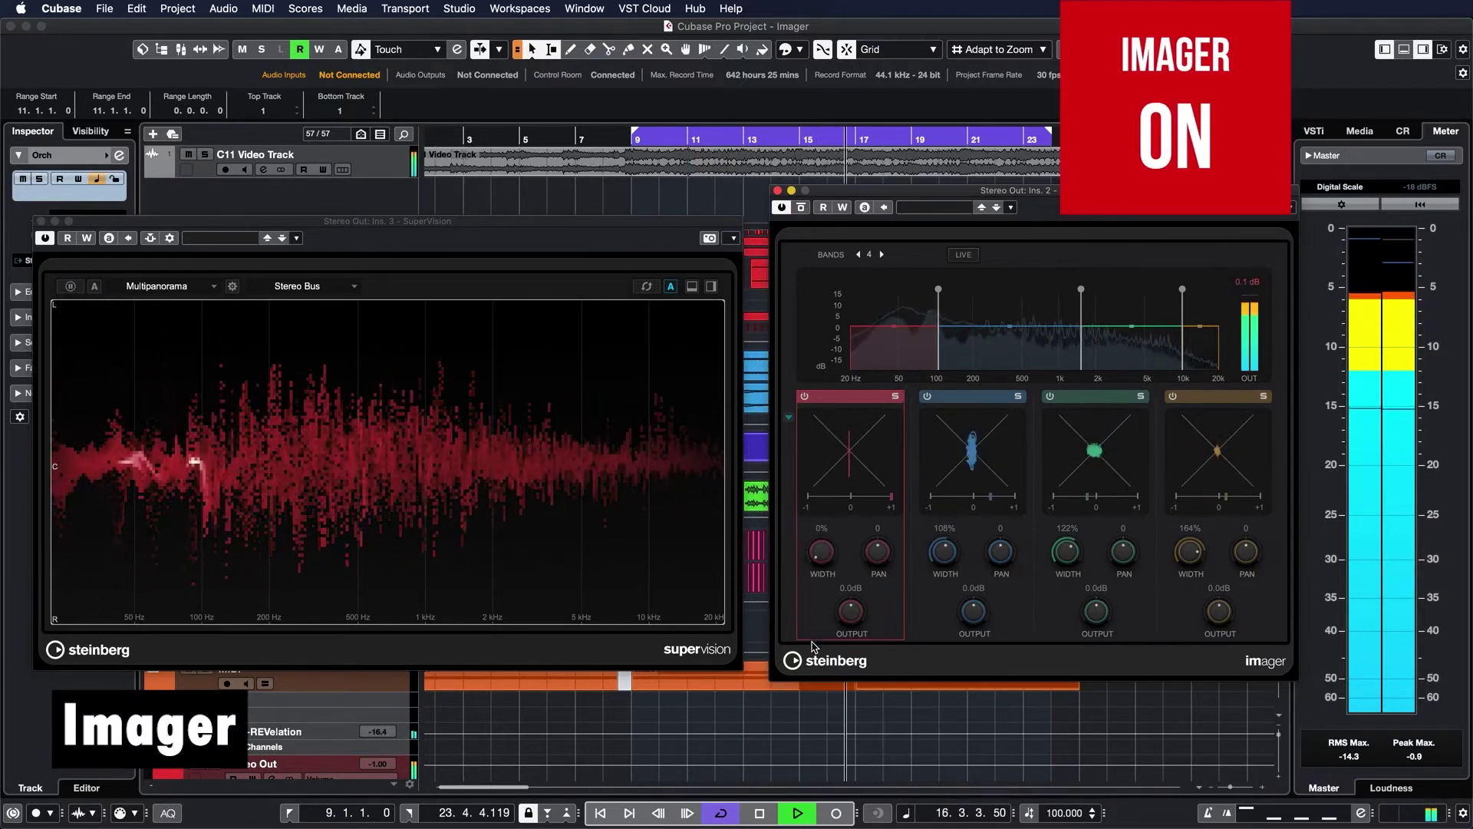
pyautogui.click(801, 208)
pyautogui.click(801, 207)
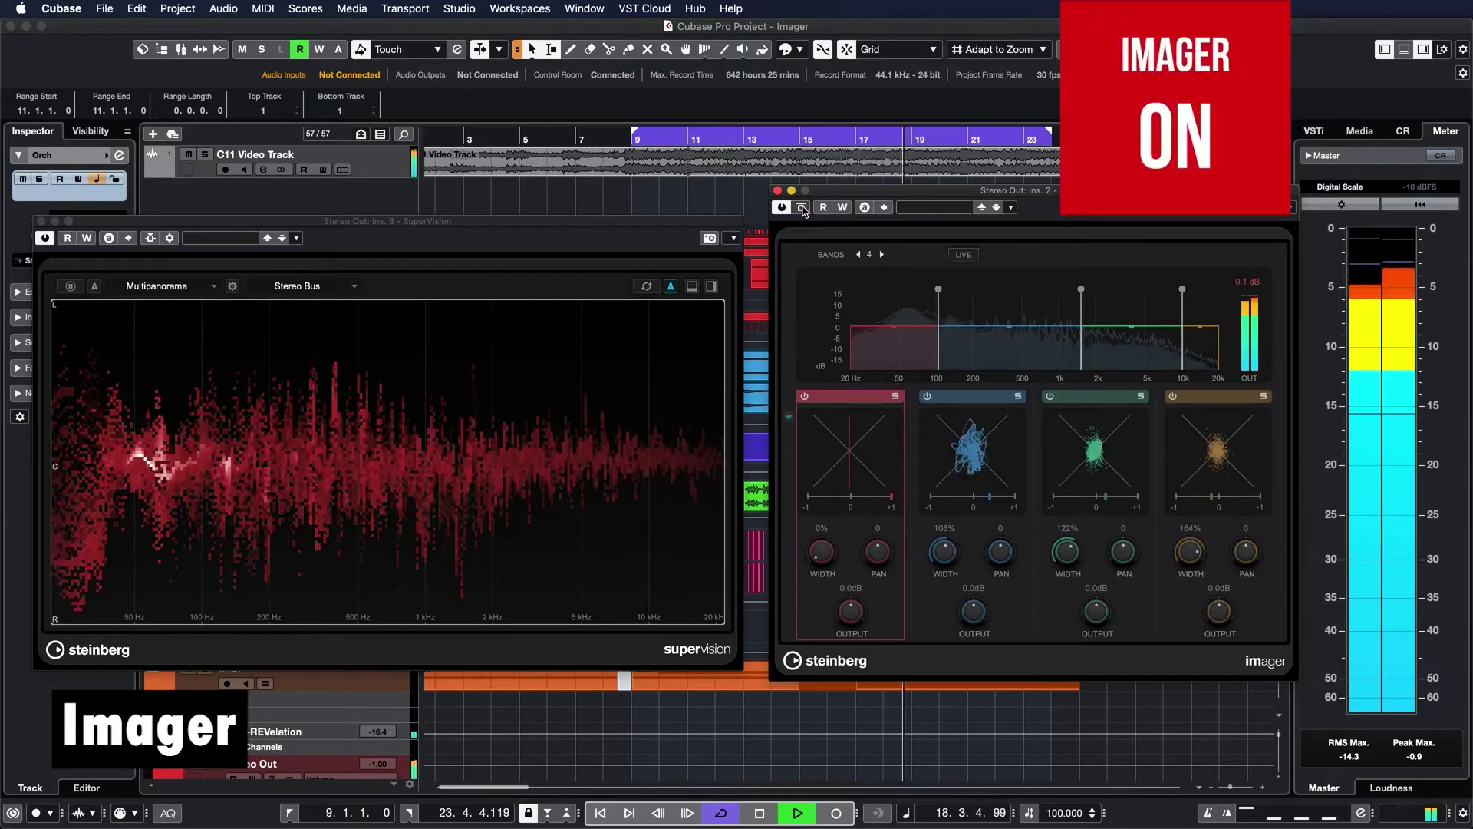
pyautogui.press('space')
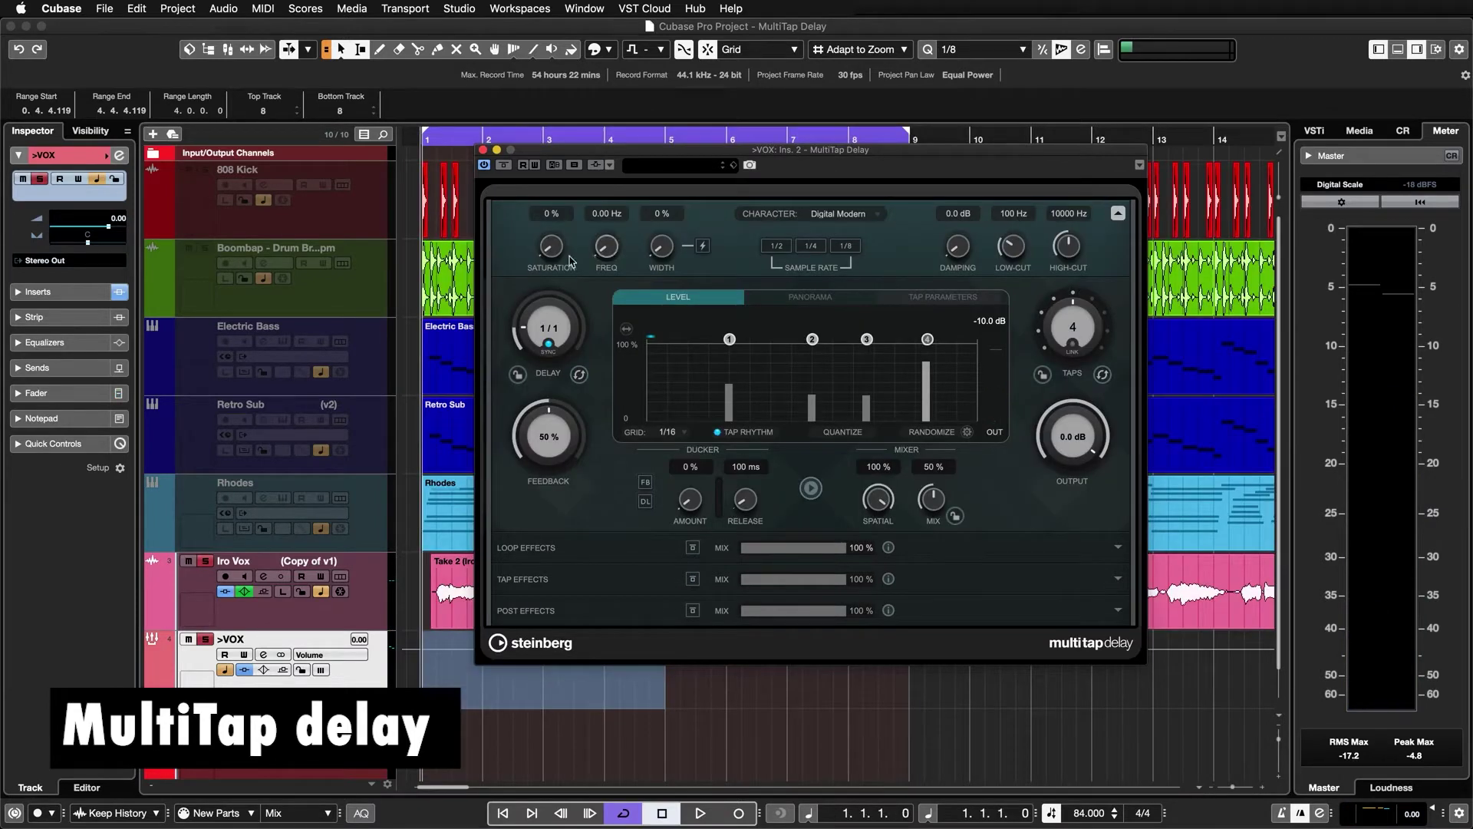
# Set MultiTap Delay's saturation to 21 % while the vocal plays, and toggle the option beside Width.
pyautogui.press('space')
pyautogui.moveTo(570, 261); pyautogui.dragTo(554, 207)
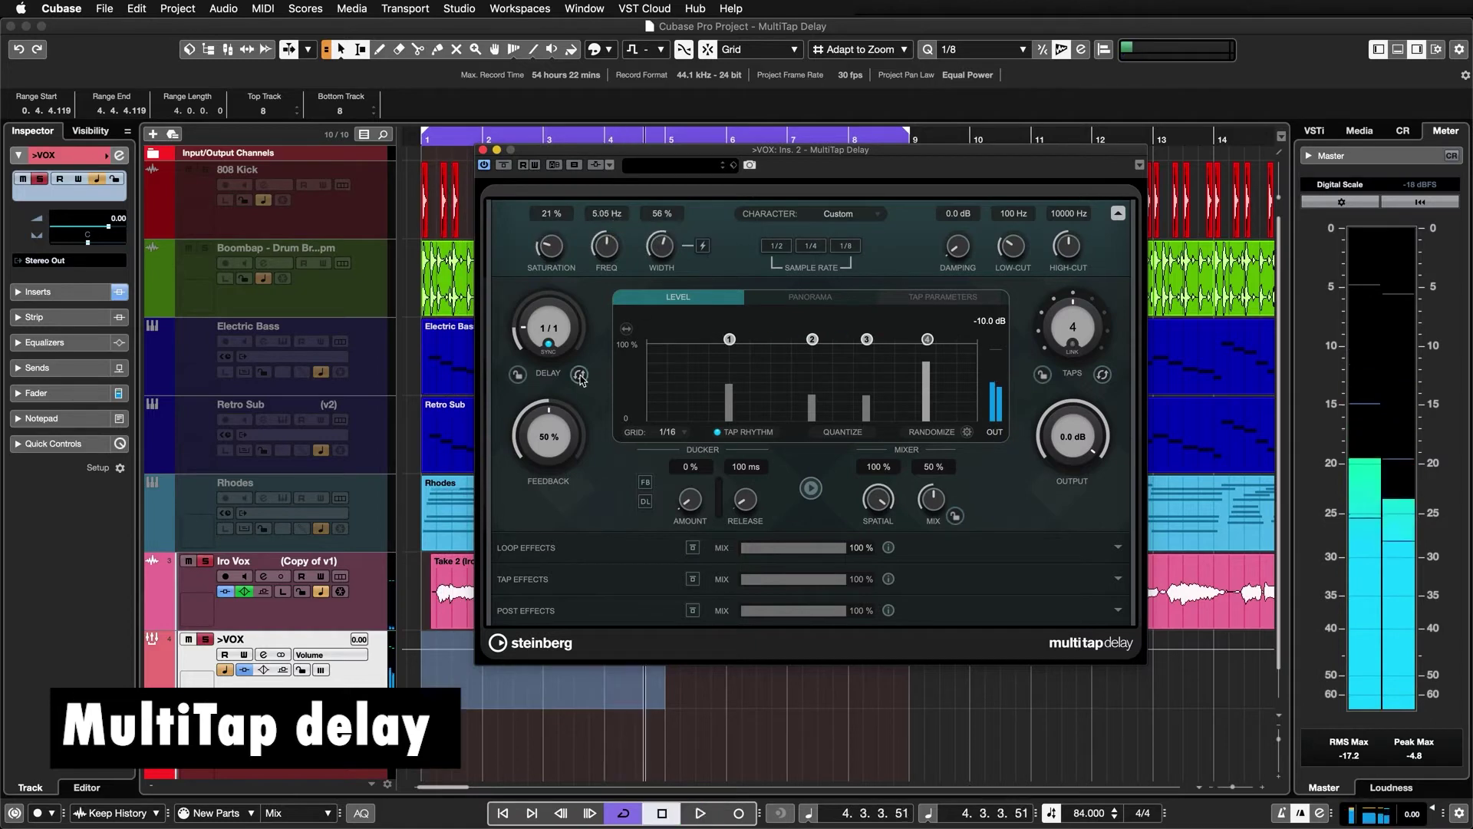
pyautogui.click(704, 247)
pyautogui.press('space')
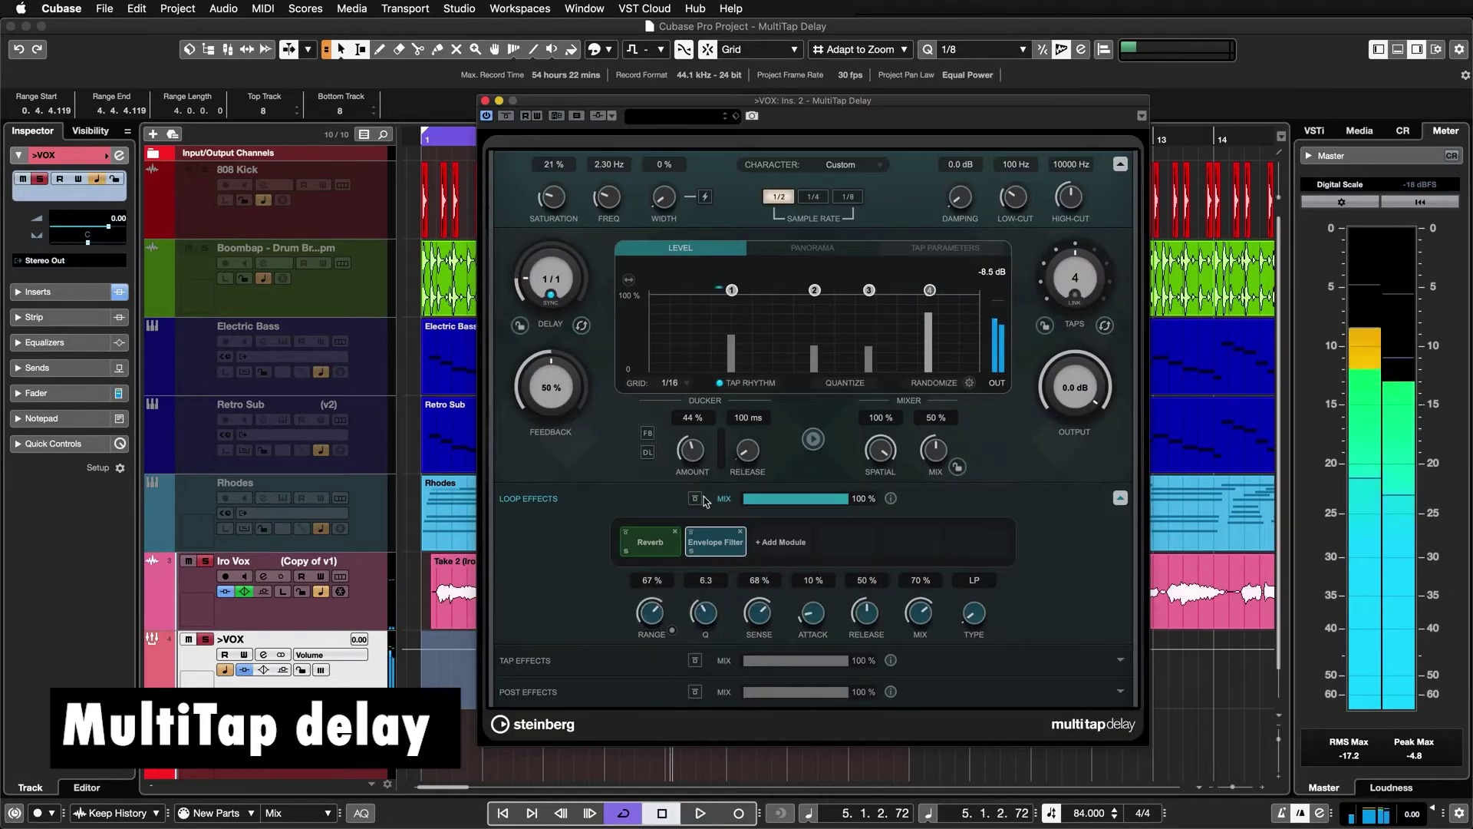
# Open the module choices for adding another effect to MultiTap Delay's loop effects chain.
pyautogui.click(780, 542)
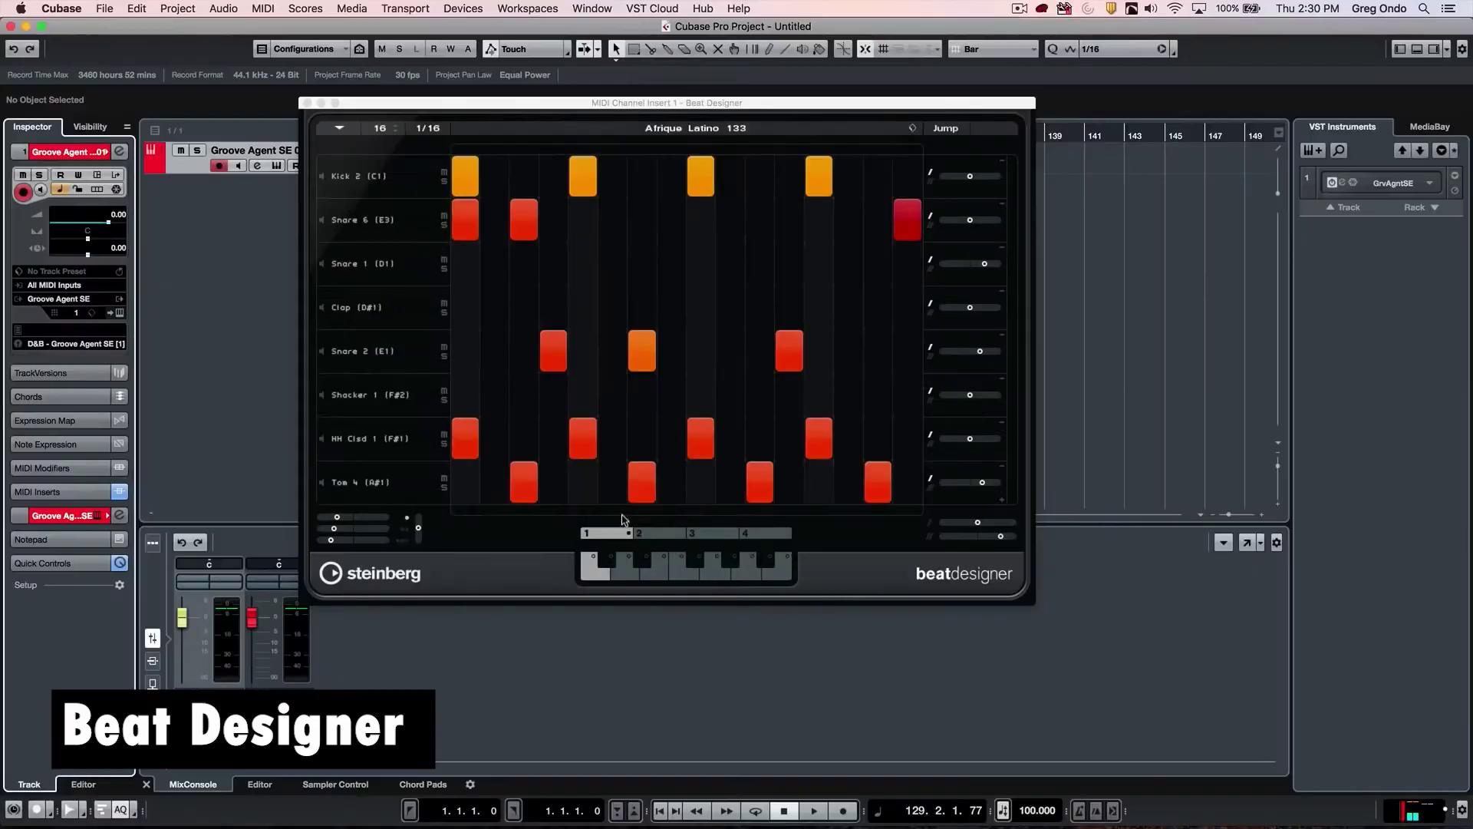
# Play the Afrique Latino 133 pattern in Beat Designer, switch to another pattern slot, and choose a command from the pattern functions.
pyautogui.press('space')
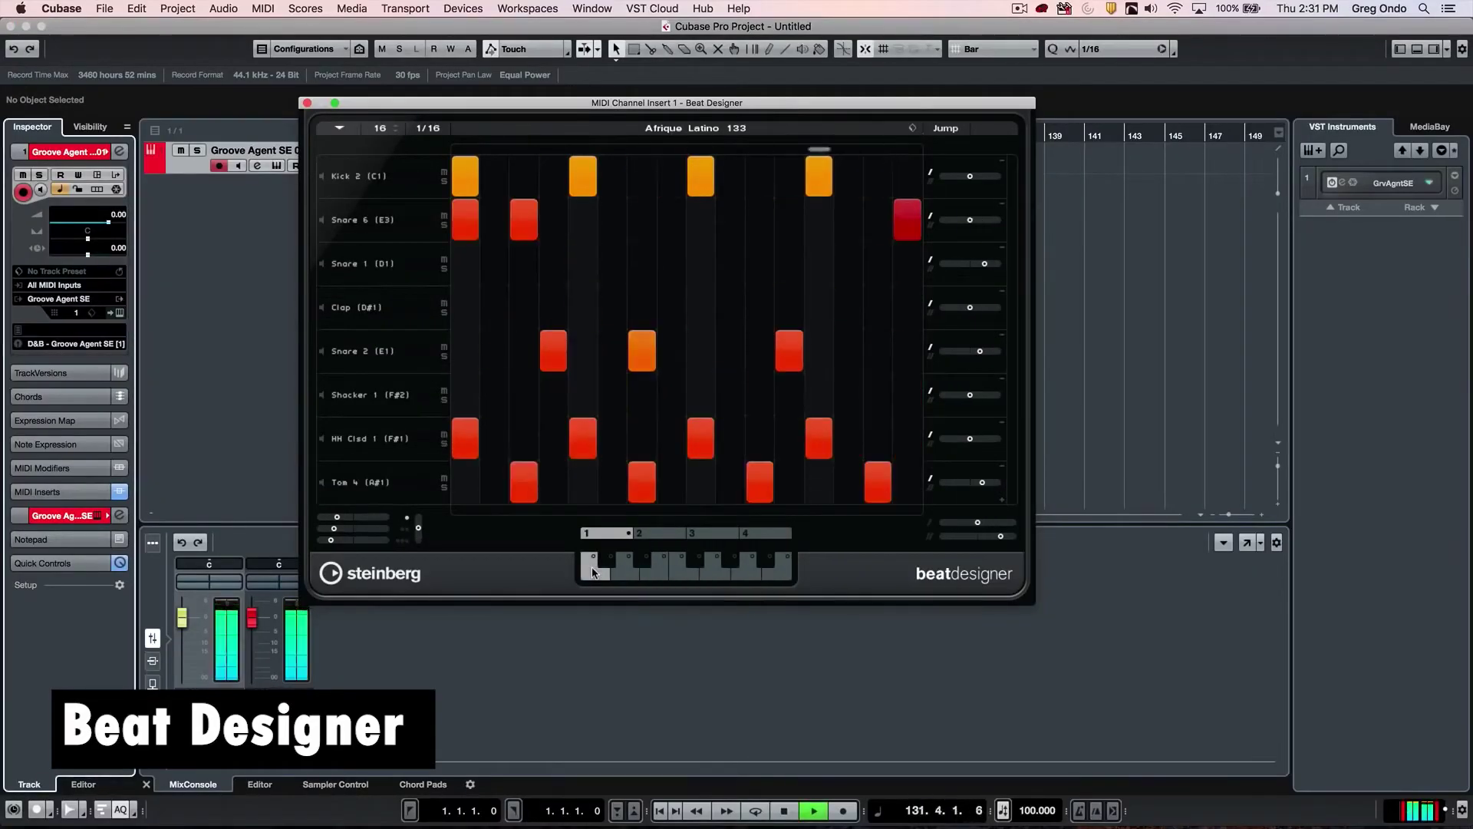
pyautogui.click(656, 572)
pyautogui.click(339, 128)
pyautogui.click(430, 197)
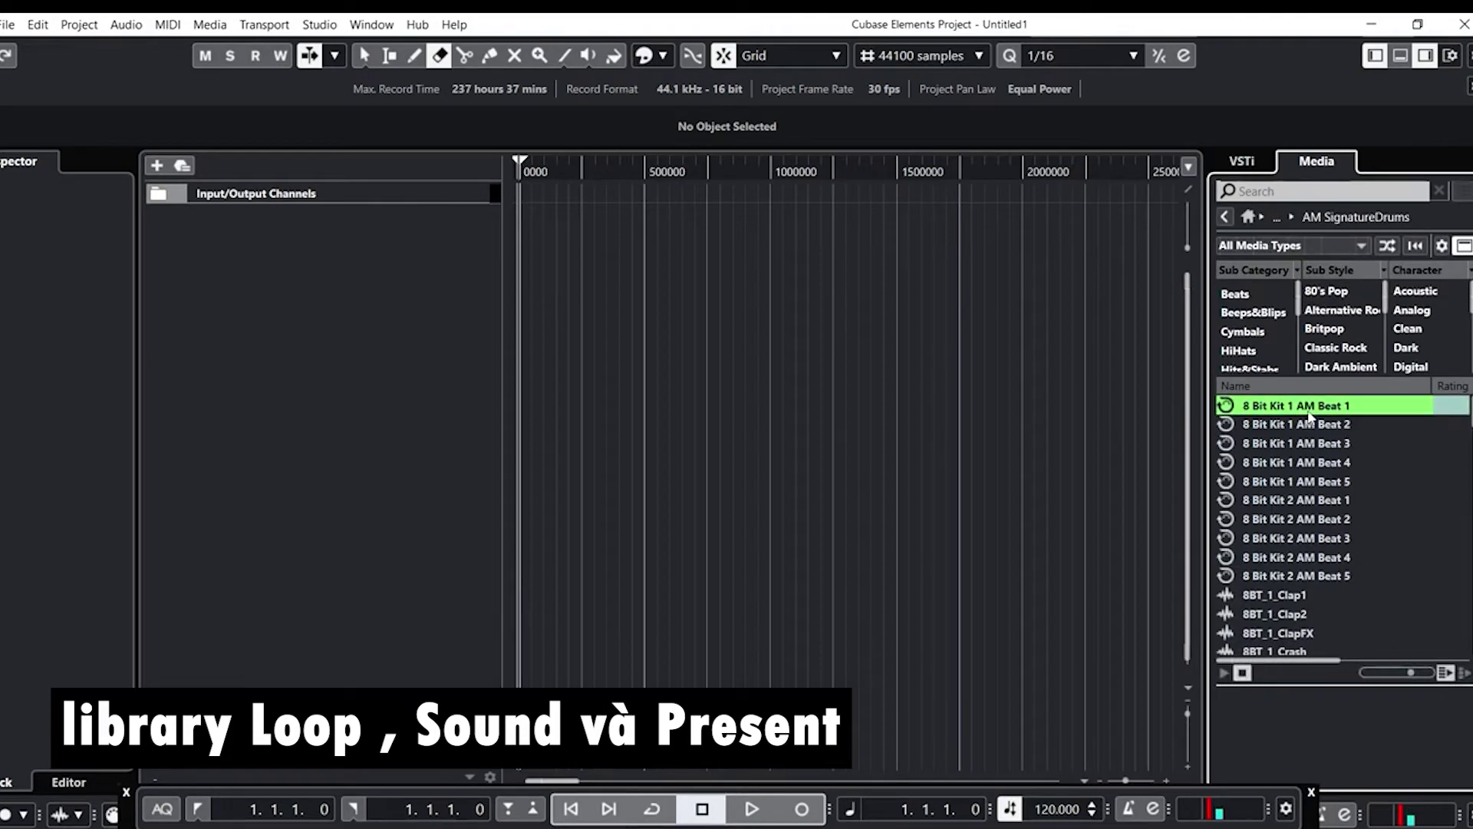
# Add the 8 Bit Kit 1 AM Beat 1 loop from the AM SignatureDrums library to the project's track list.
pyautogui.moveTo(1309, 417); pyautogui.dragTo(418, 249)
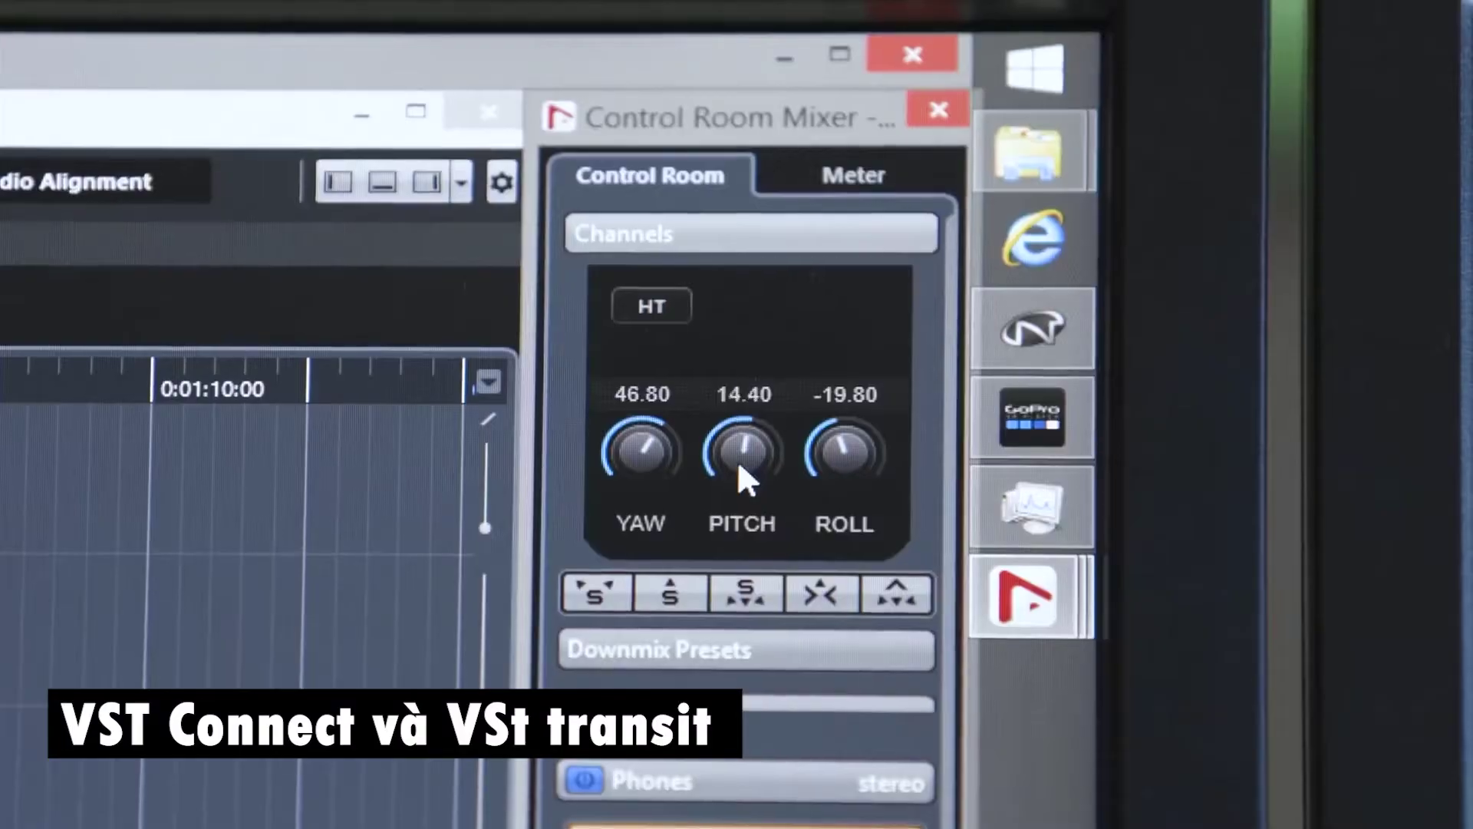
# Adjust the Pitch angle beside Yaw and Roll in the Control Room Mixer.
pyautogui.moveTo(739, 459); pyautogui.dragTo(737, 491)
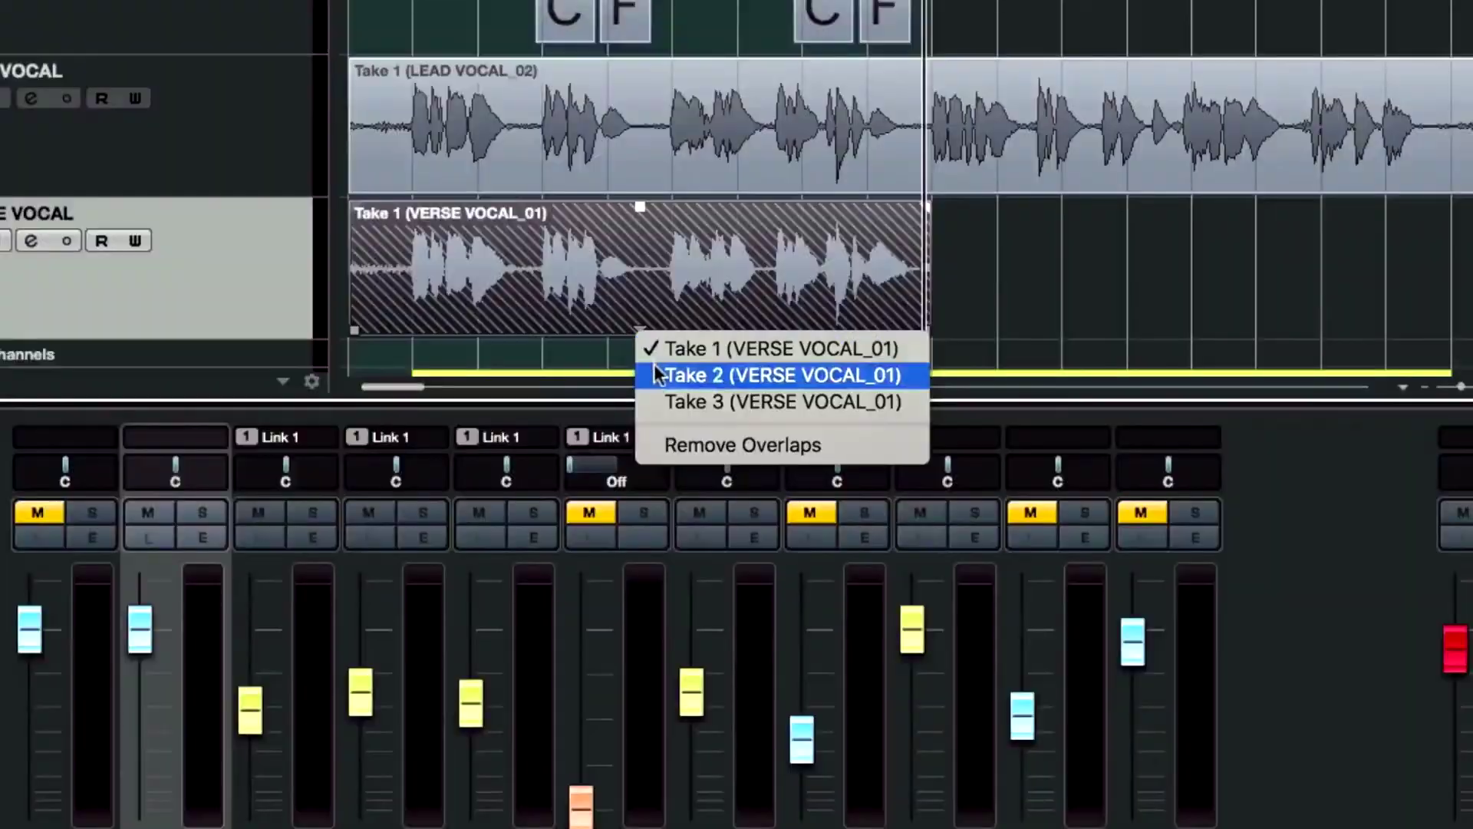
# Switch the verse vocal event to Take 2, to Take 3, and back to Take 1.
pyautogui.click(657, 371)
pyautogui.click(626, 324)
pyautogui.click(657, 401)
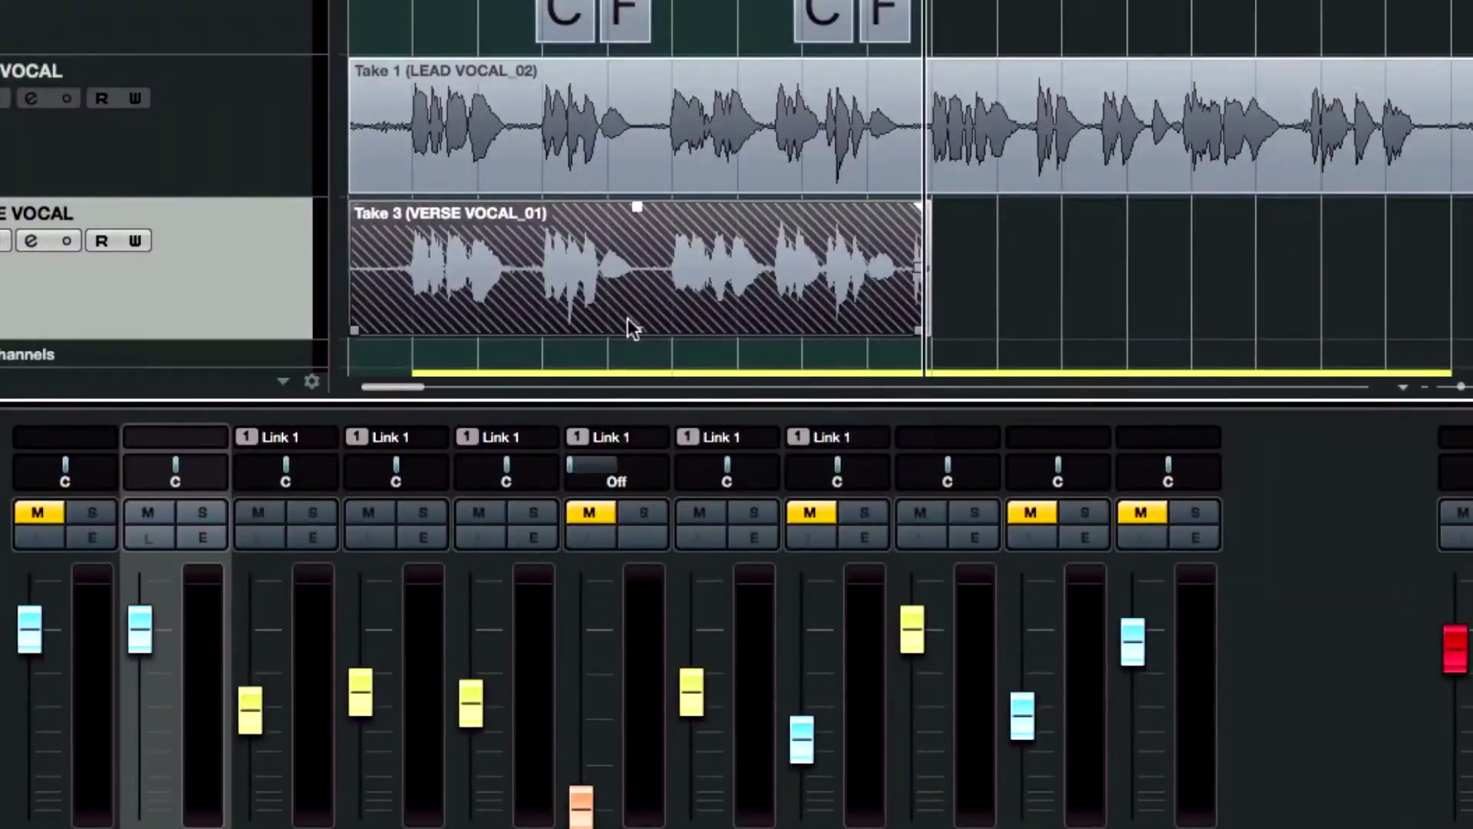
pyautogui.click(628, 321)
pyautogui.click(649, 342)
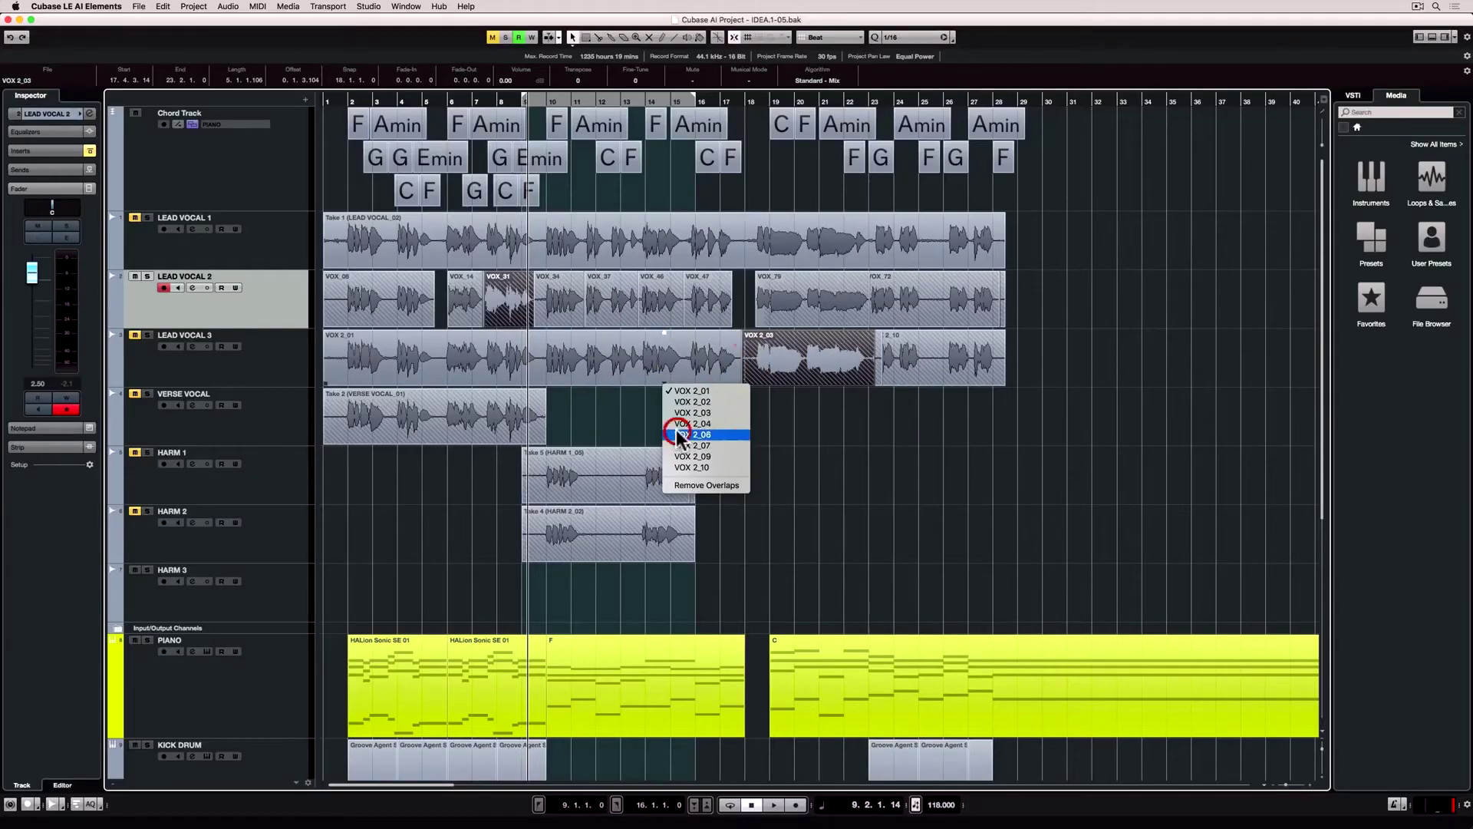
# Try VOX 2_06 for the first LEAD VOCAL 3 event, and switch the event near bar 18 to VOX 2_04.
pyautogui.click(676, 434)
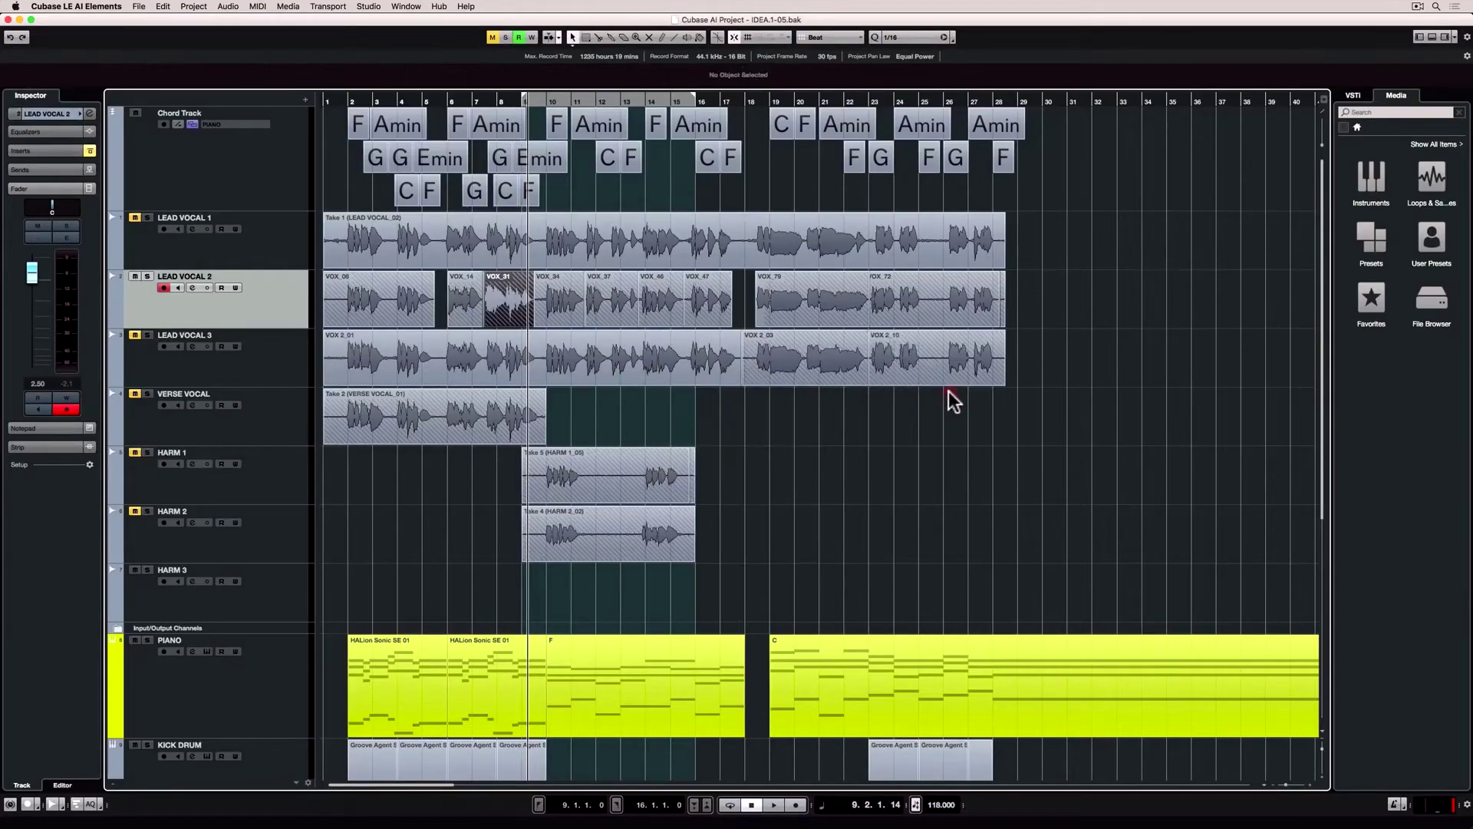
pyautogui.click(808, 332)
pyautogui.click(825, 368)
# Enlarge the LEAD VOCAL 2 track and trim both ends of its first event so it starts just before bar 2.
pyautogui.press('h')
pyautogui.moveTo(282, 328); pyautogui.dragTo(283, 444)
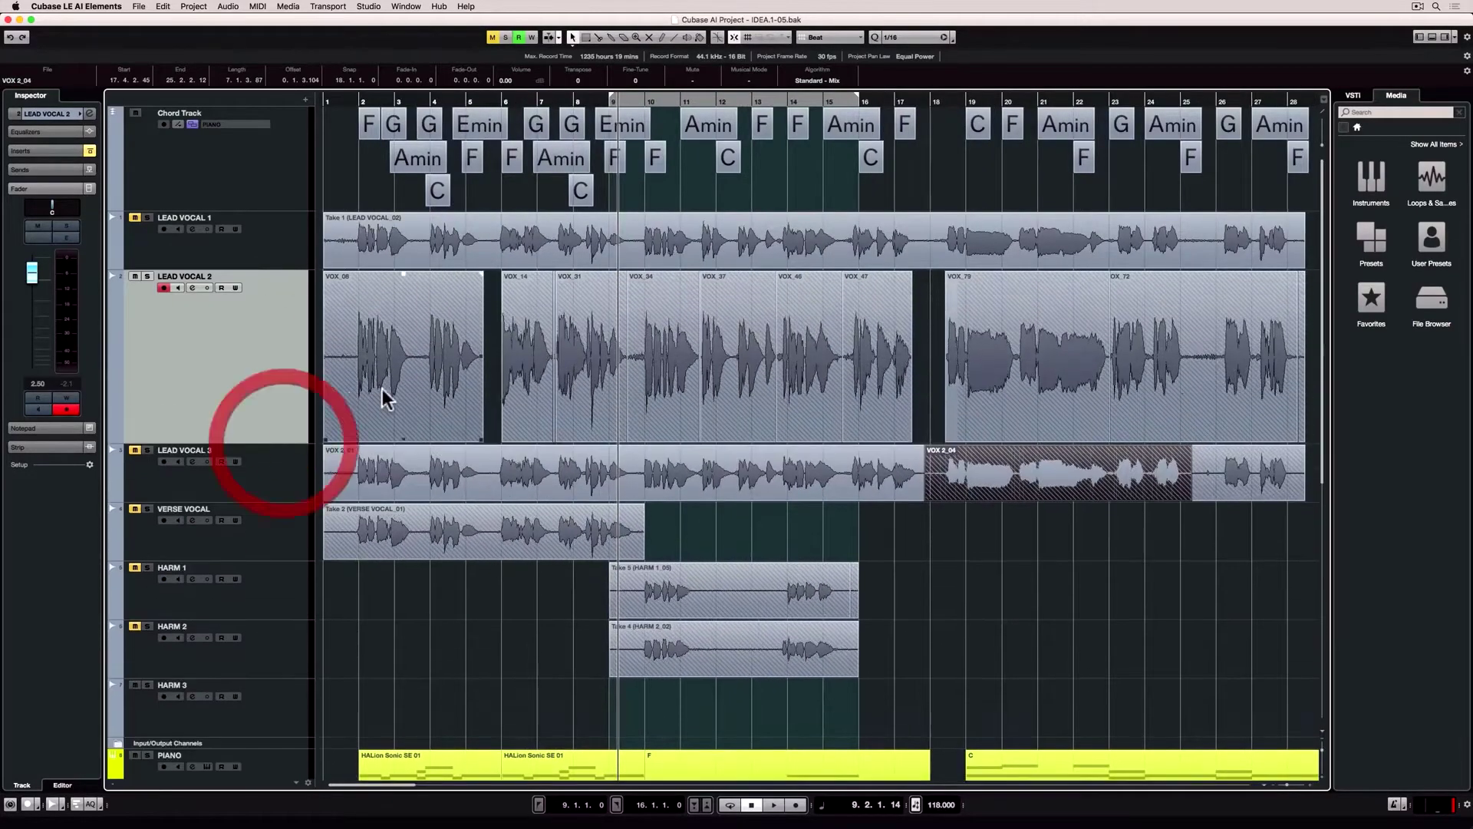
pyautogui.press('h')
pyautogui.press('h')
pyautogui.click(442, 307)
pyautogui.press('1')
pyautogui.click(397, 439)
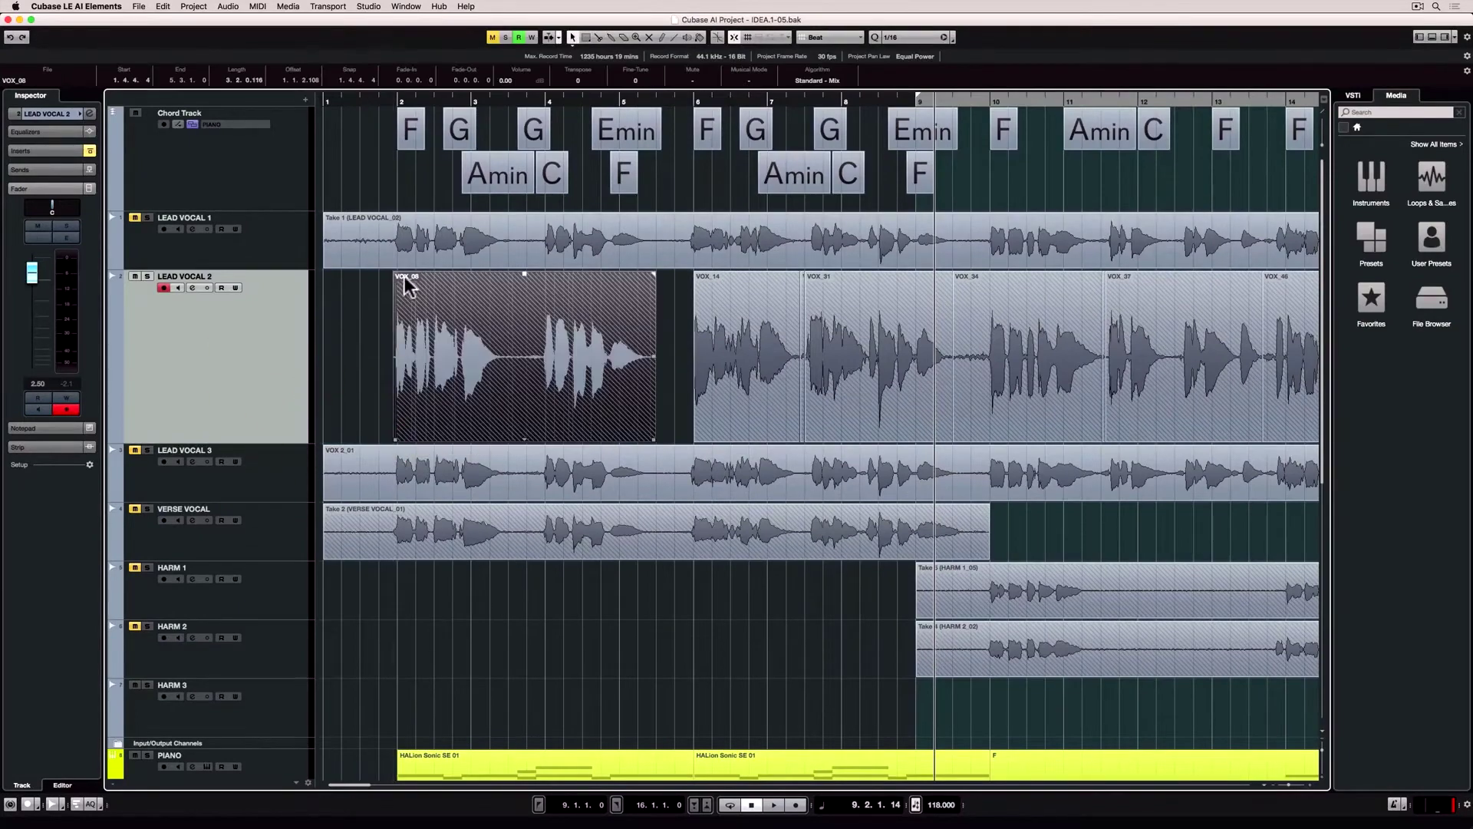
pyautogui.moveTo(654, 439); pyautogui.dragTo(644, 438)
# Cut out the pause around 3.3.1.0 in the first LEAD VOCAL 2 event and adjust the end of the phrase before it.
pyautogui.click(561, 339)
pyautogui.click(508, 356)
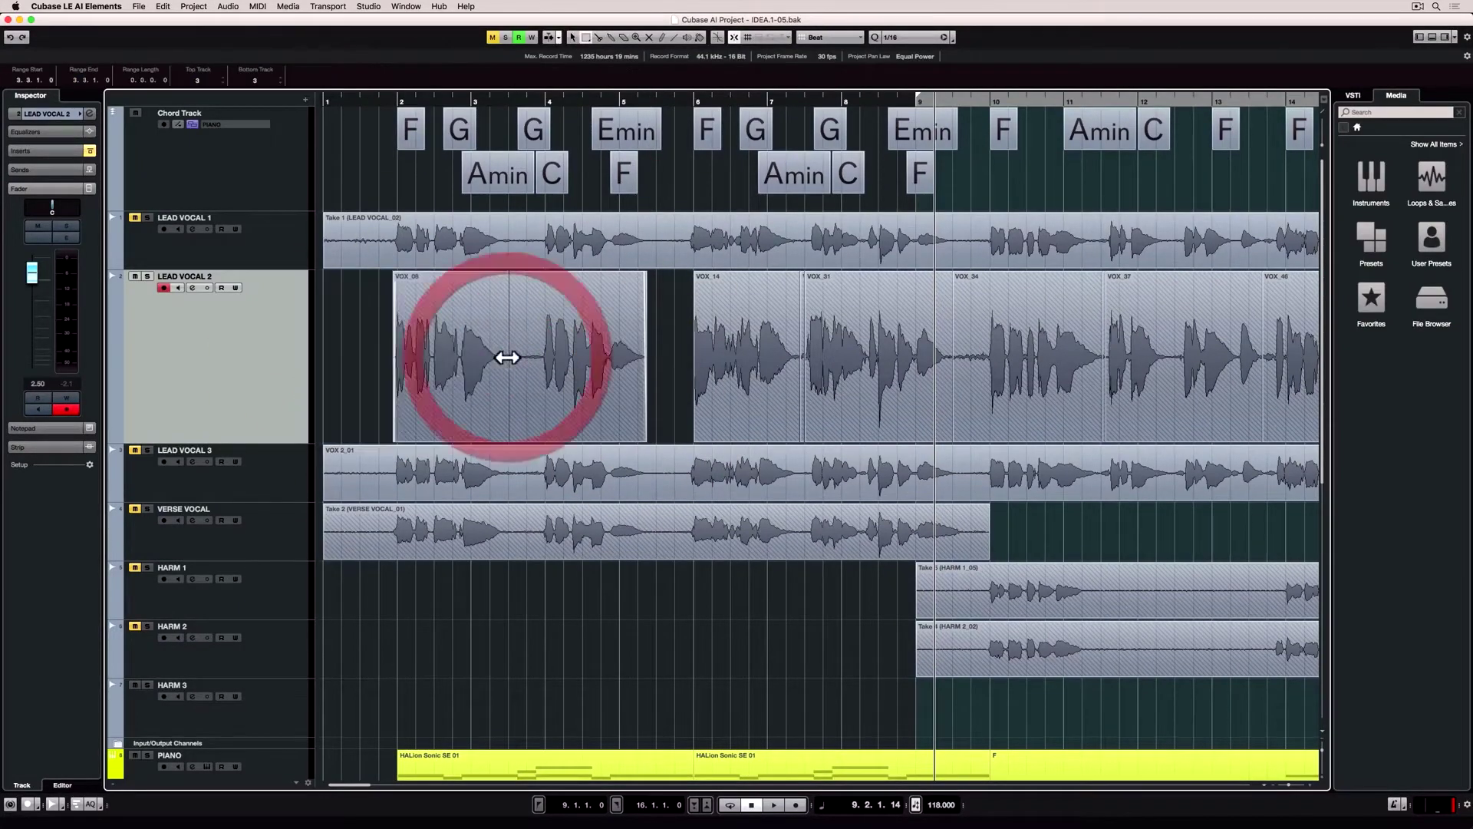
pyautogui.click(506, 440)
pyautogui.press('Delete')
pyautogui.click(484, 440)
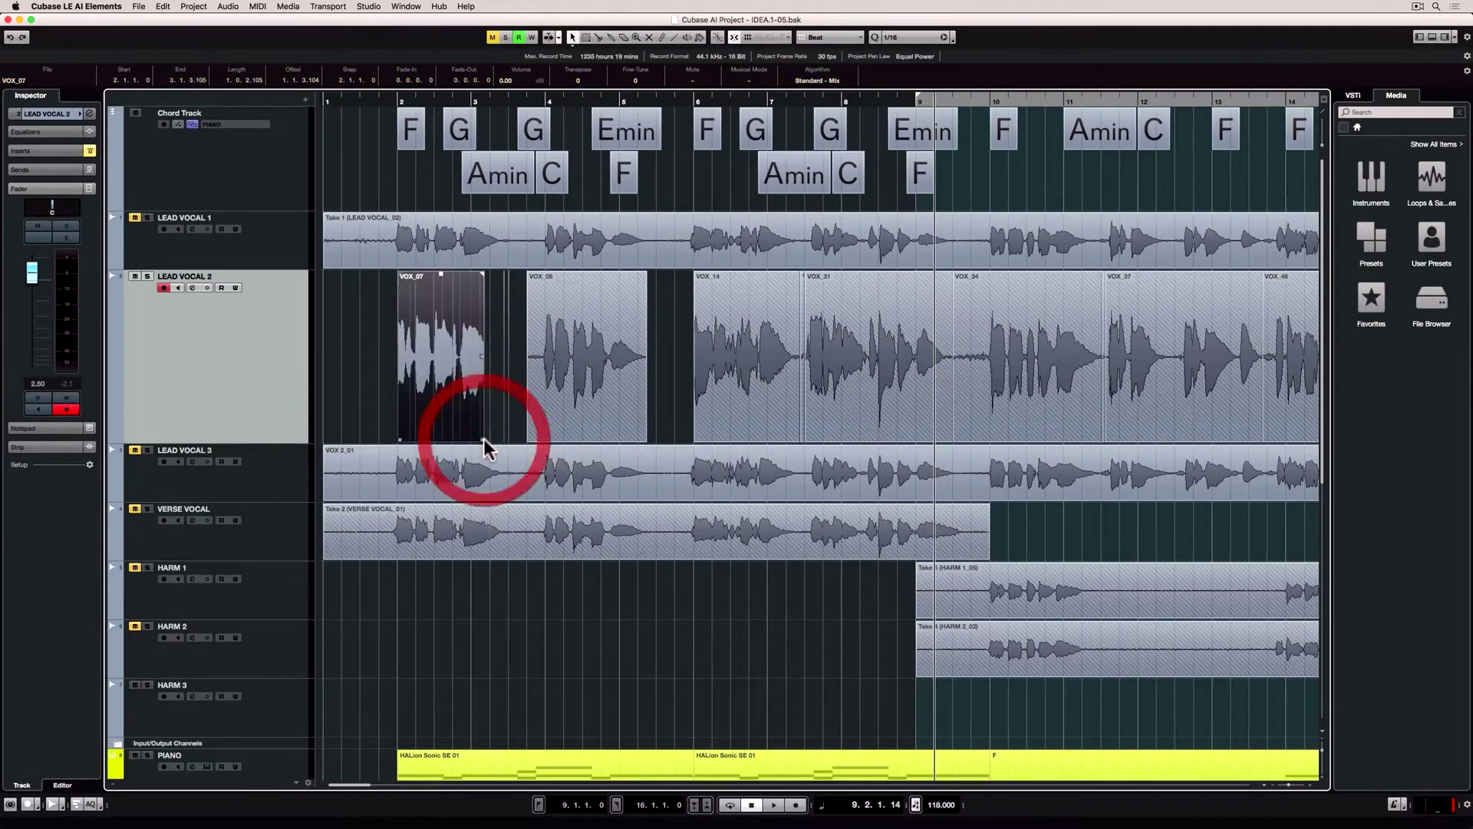
pyautogui.moveTo(489, 439); pyautogui.dragTo(510, 439)
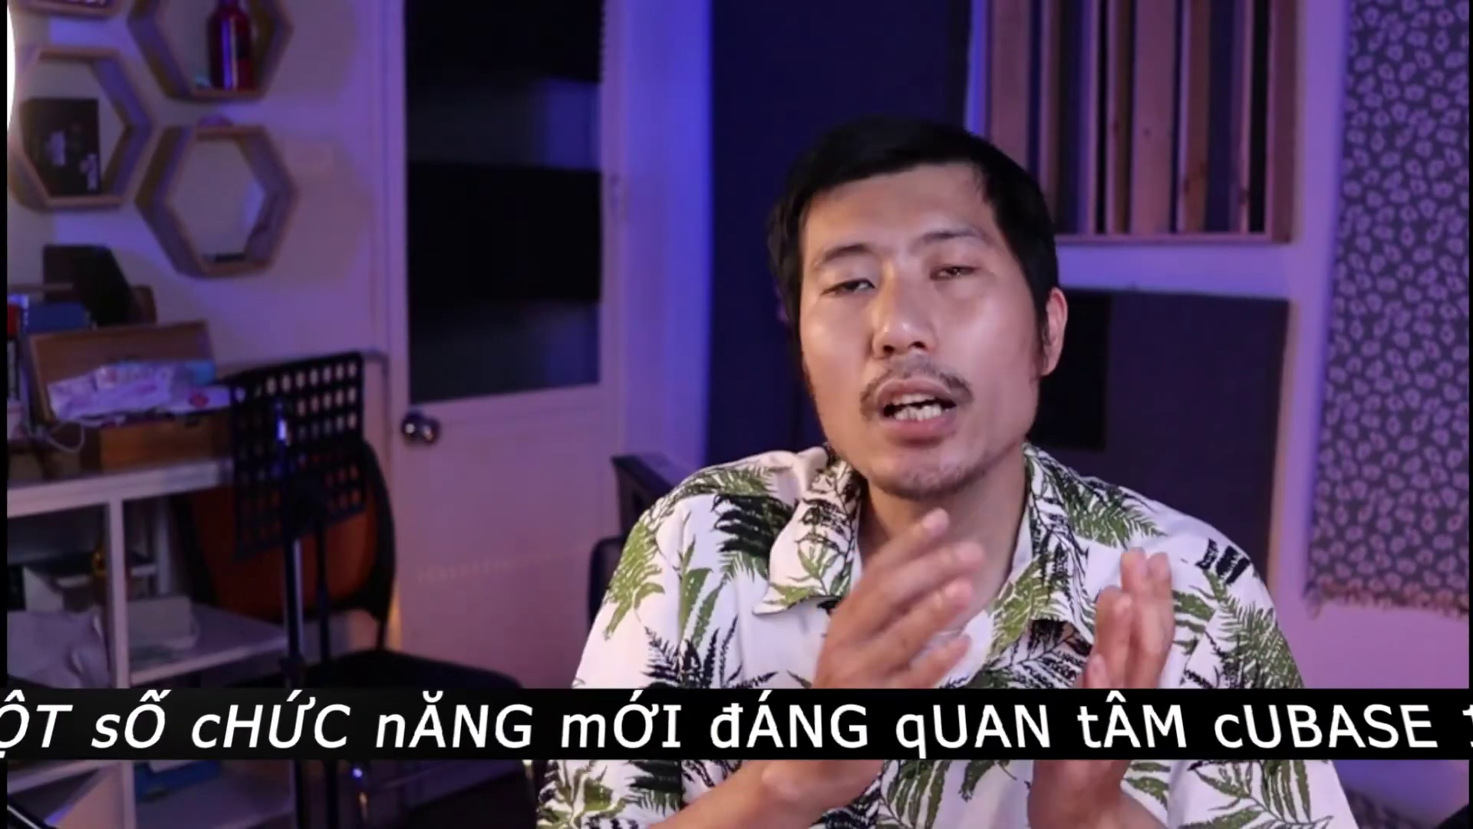